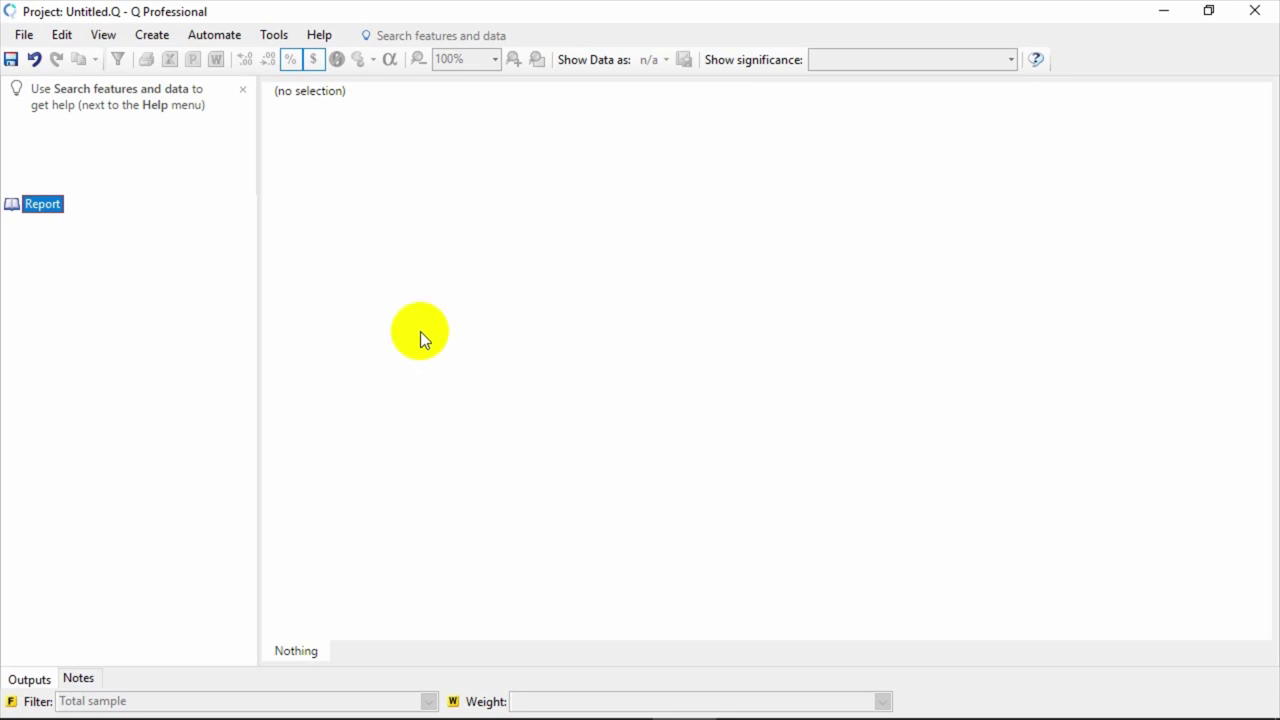
- Add the file Cola Tracking - January to September 2017.sav to the project
{"action": "left_click", "coordinate": [23, 34]}
{"action": "mouse_move", "coordinate": [138, 57]}
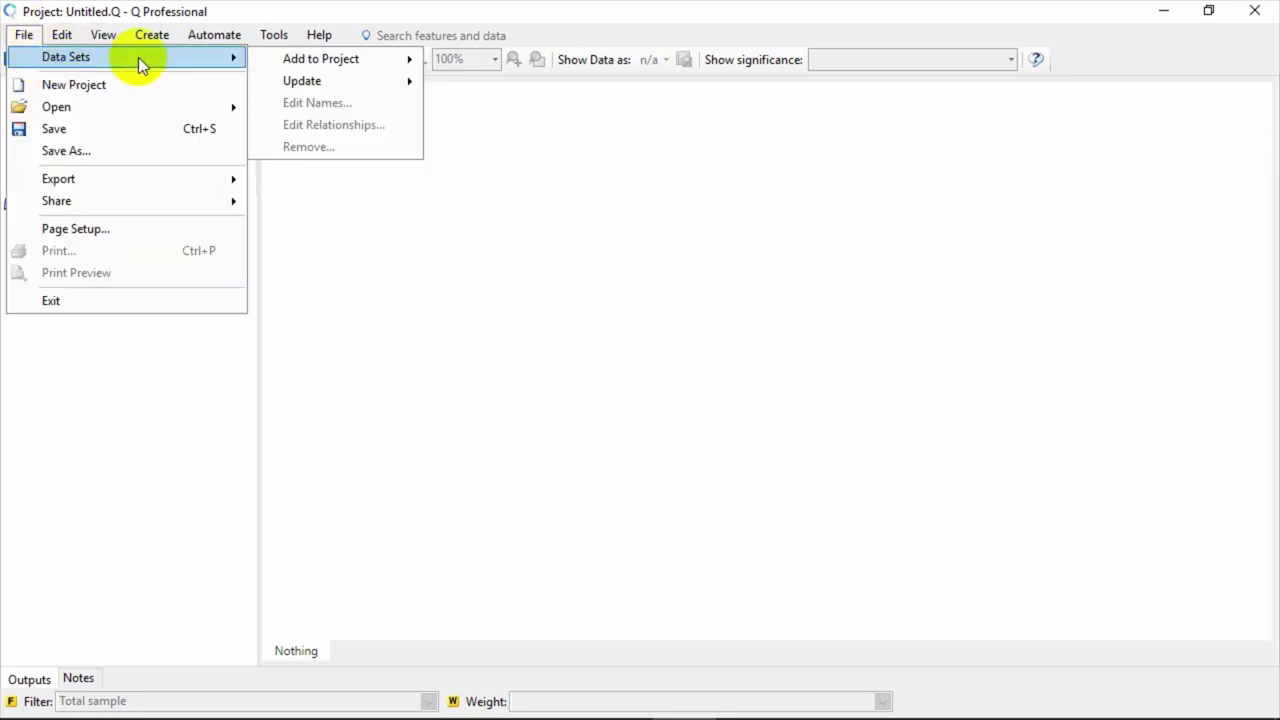
{"action": "mouse_move", "coordinate": [355, 58]}
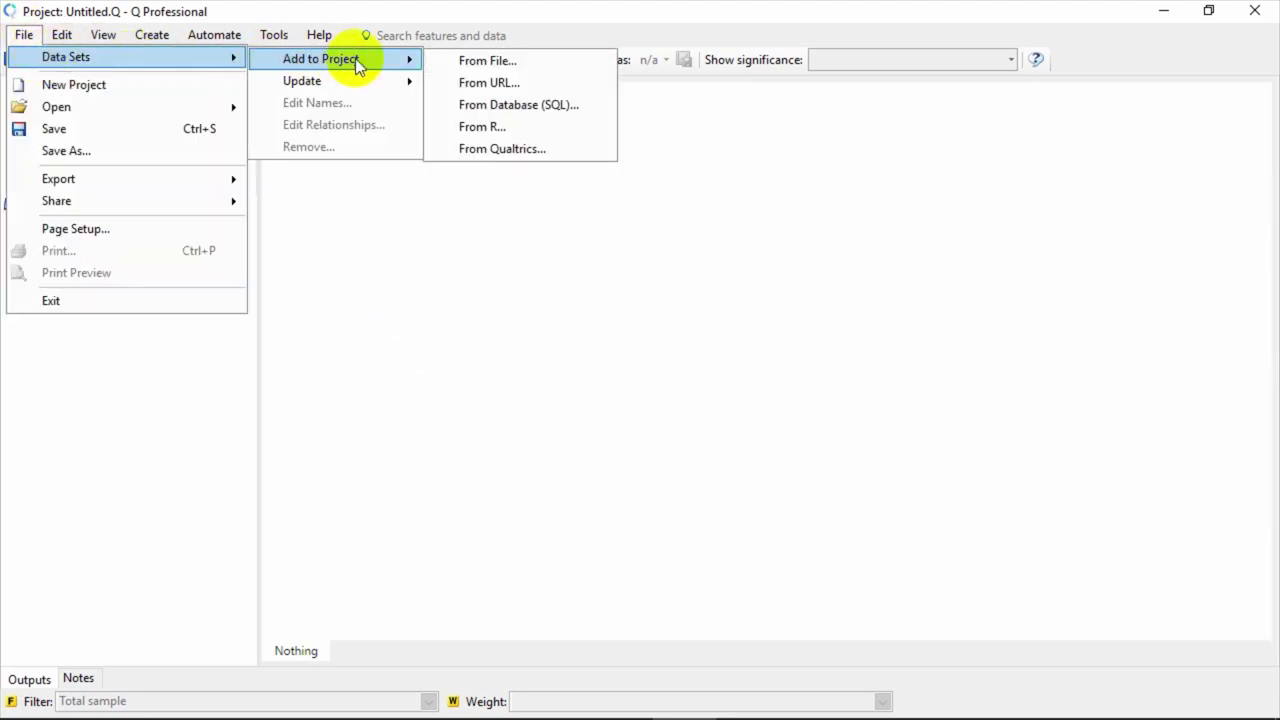
{"action": "left_click", "coordinate": [448, 62]}
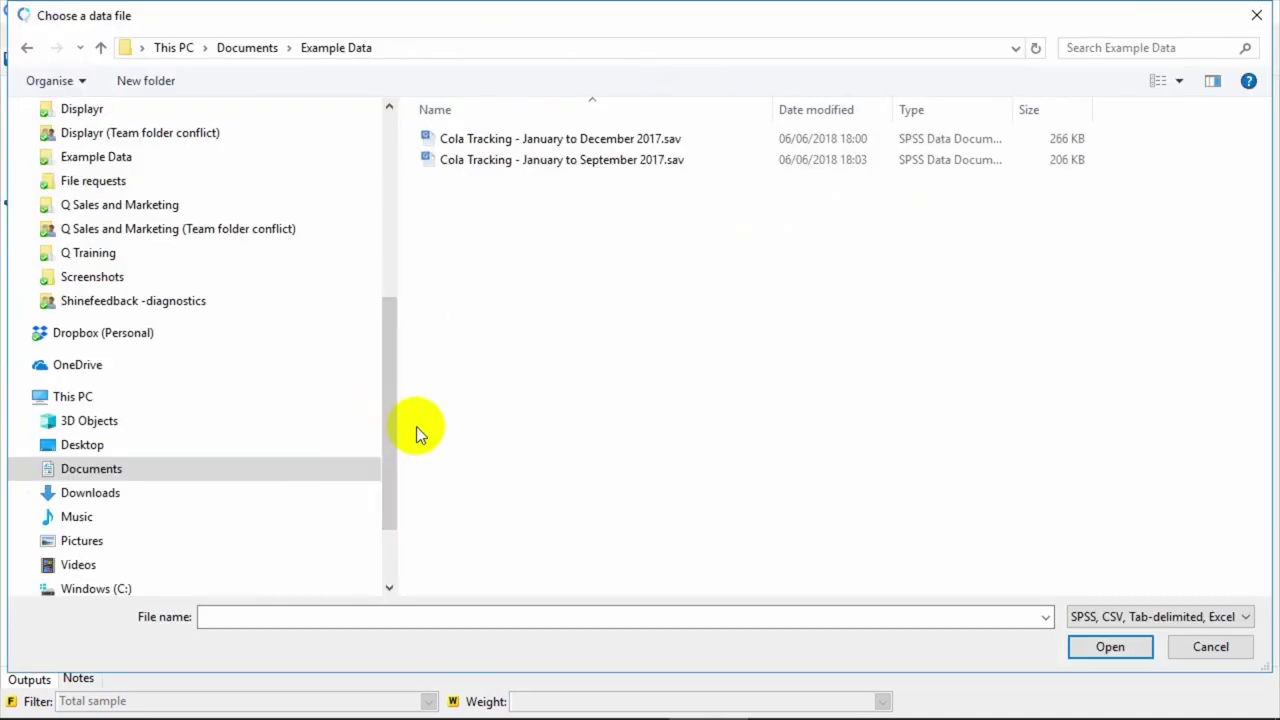
{"action": "left_click", "coordinate": [612, 172]}
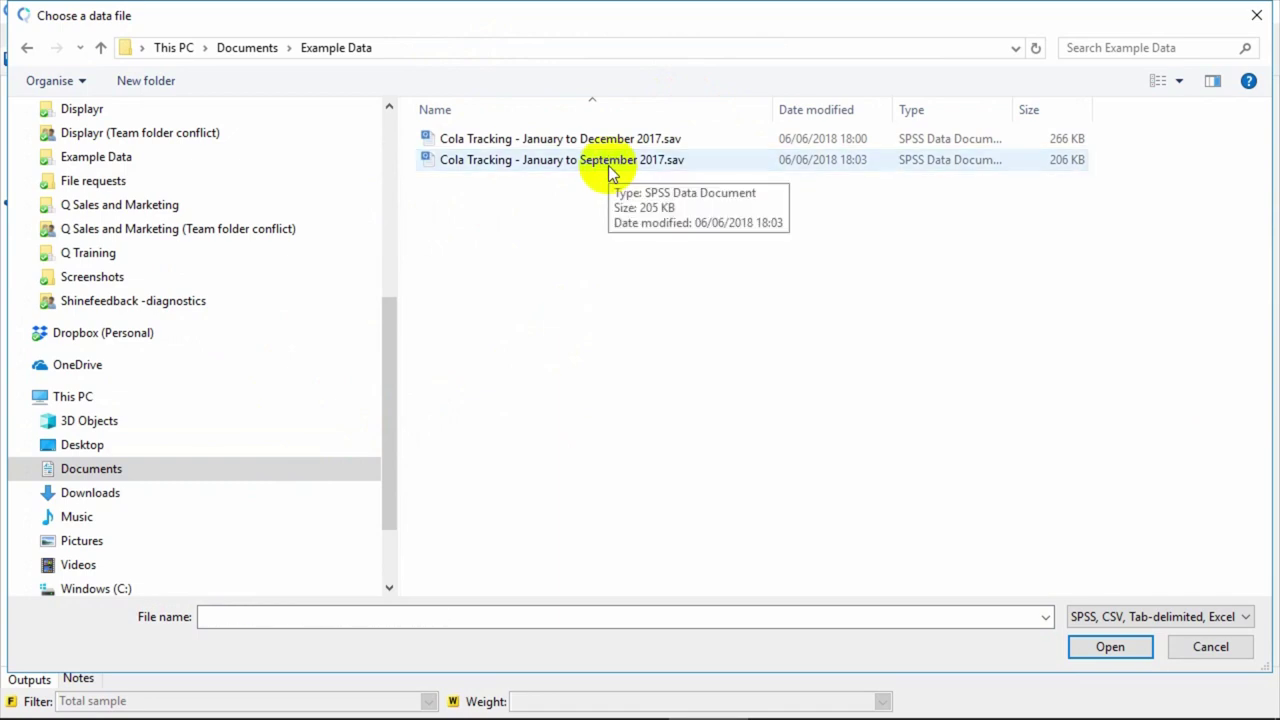
{"action": "left_click", "coordinate": [612, 172]}
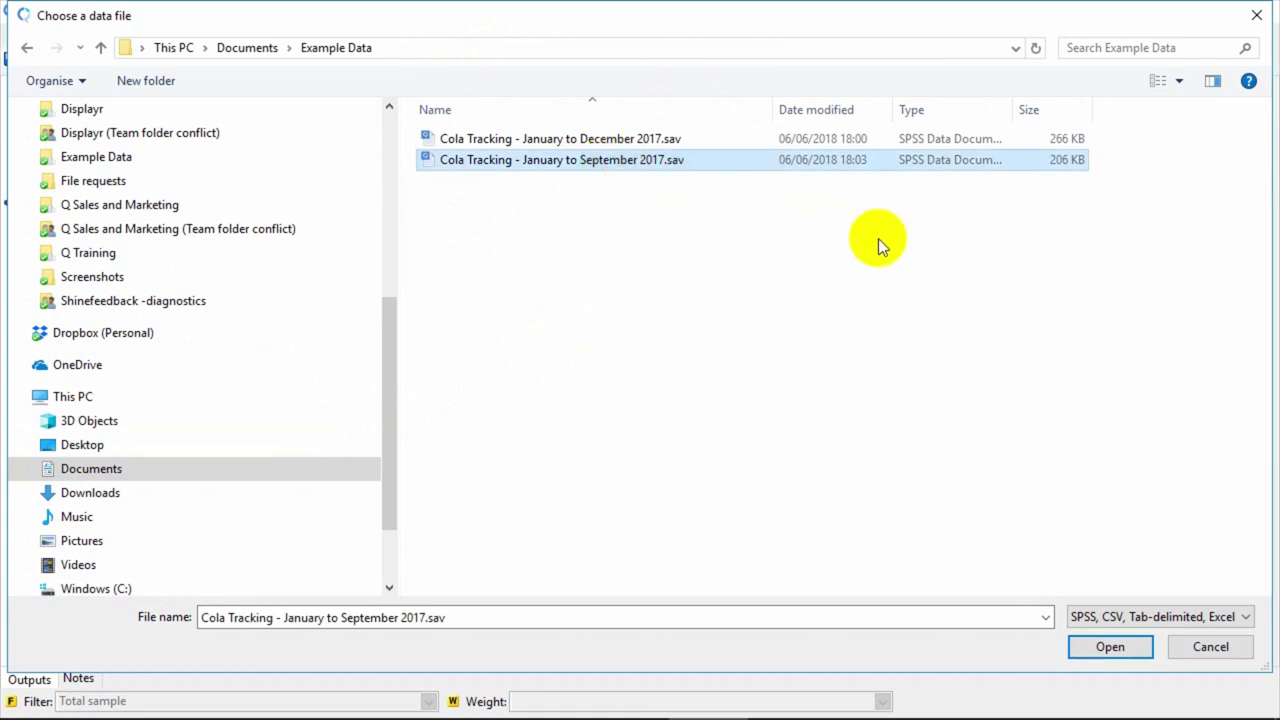
{"action": "left_click", "coordinate": [1102, 646]}
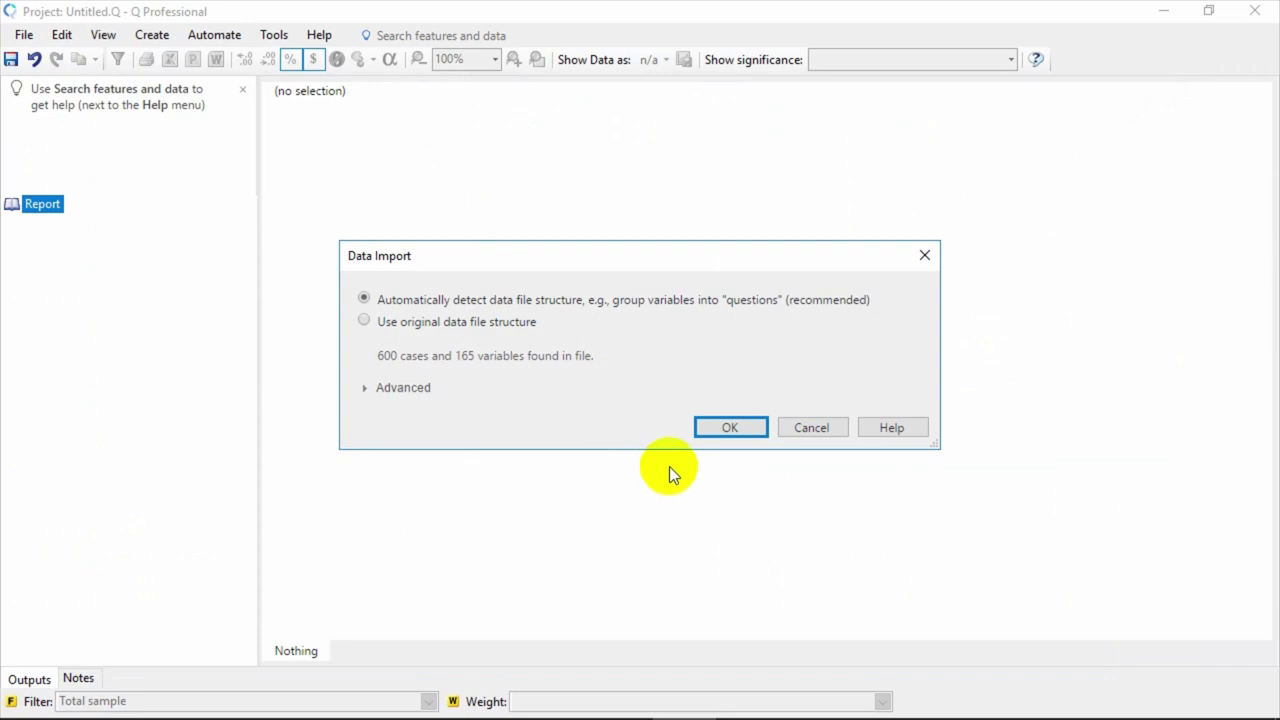
- Accept the automatic import settings to load the 600-case cola data
{"action": "left_click", "coordinate": [720, 431]}
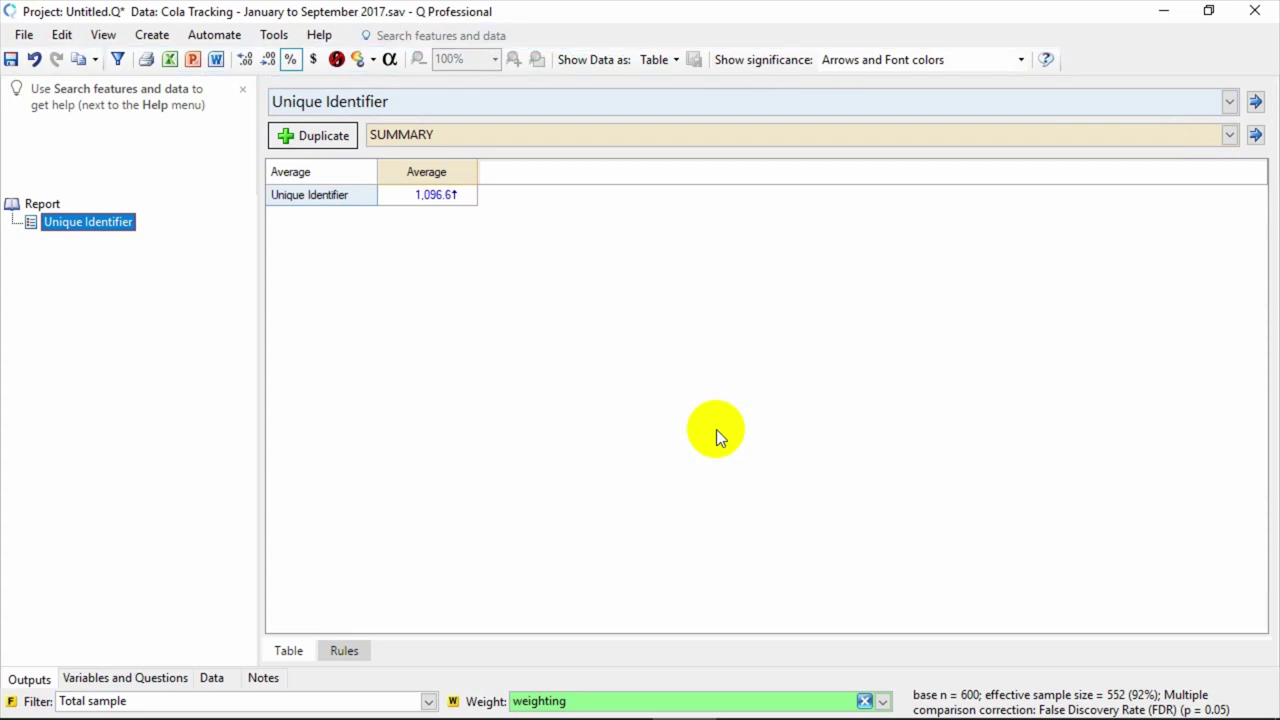
- Search the help for 'sort', read the Sorting page, then go back to the report
{"action": "left_click", "coordinate": [386, 35]}
{"action": "type", "text": "sort"}
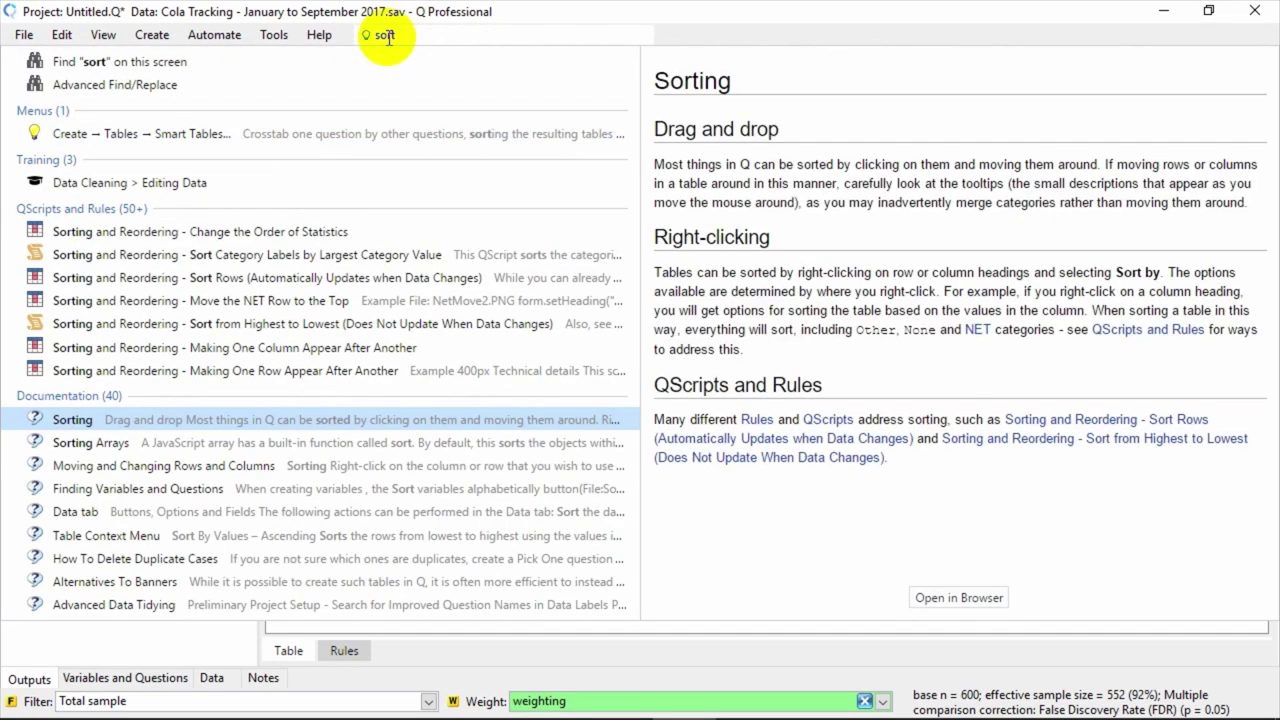
{"action": "left_click", "coordinate": [320, 35]}
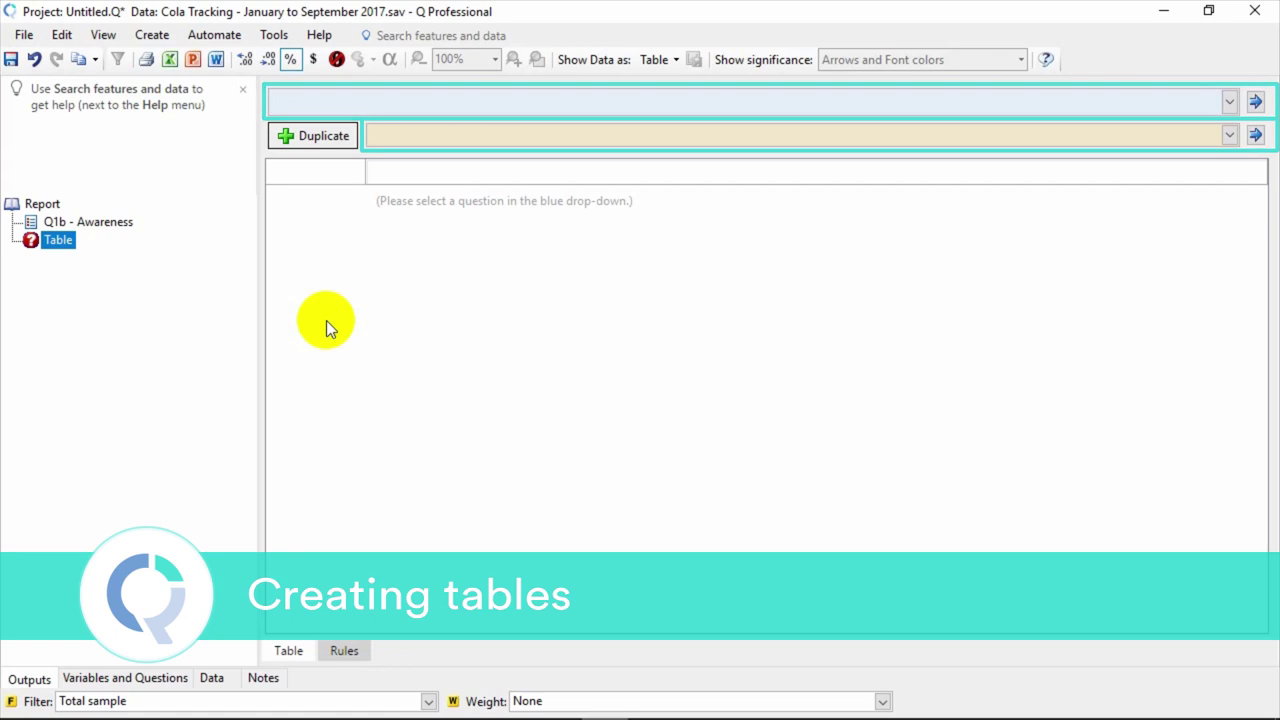
- Build the new table from Q4 - Brand Attitude
{"action": "left_click", "coordinate": [1229, 102]}
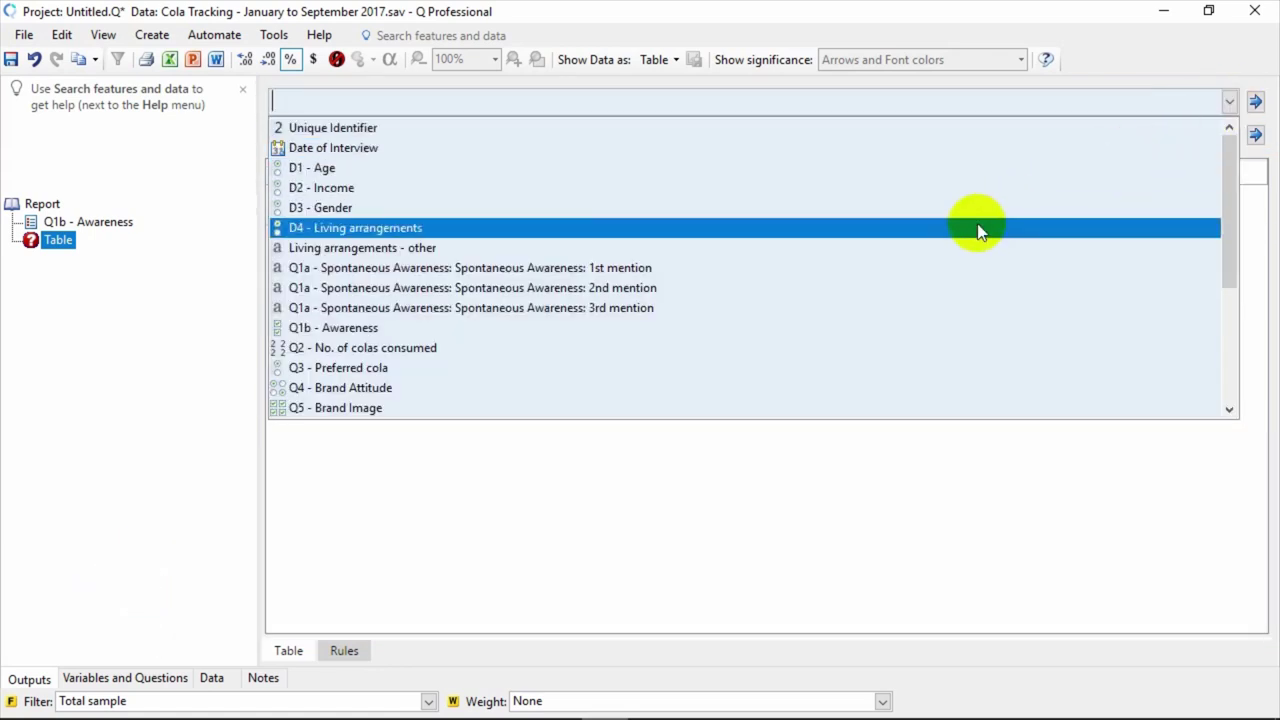
{"action": "left_click", "coordinate": [744, 390]}
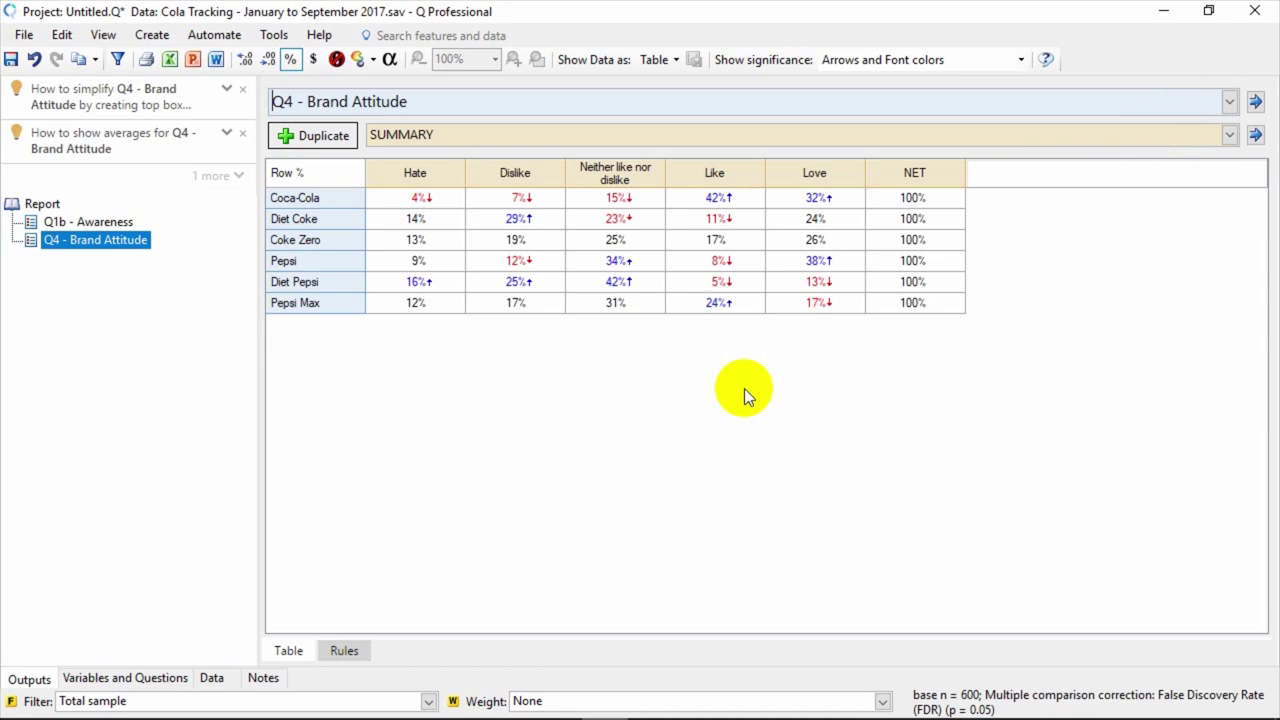
{"action": "left_click", "coordinate": [94, 222]}
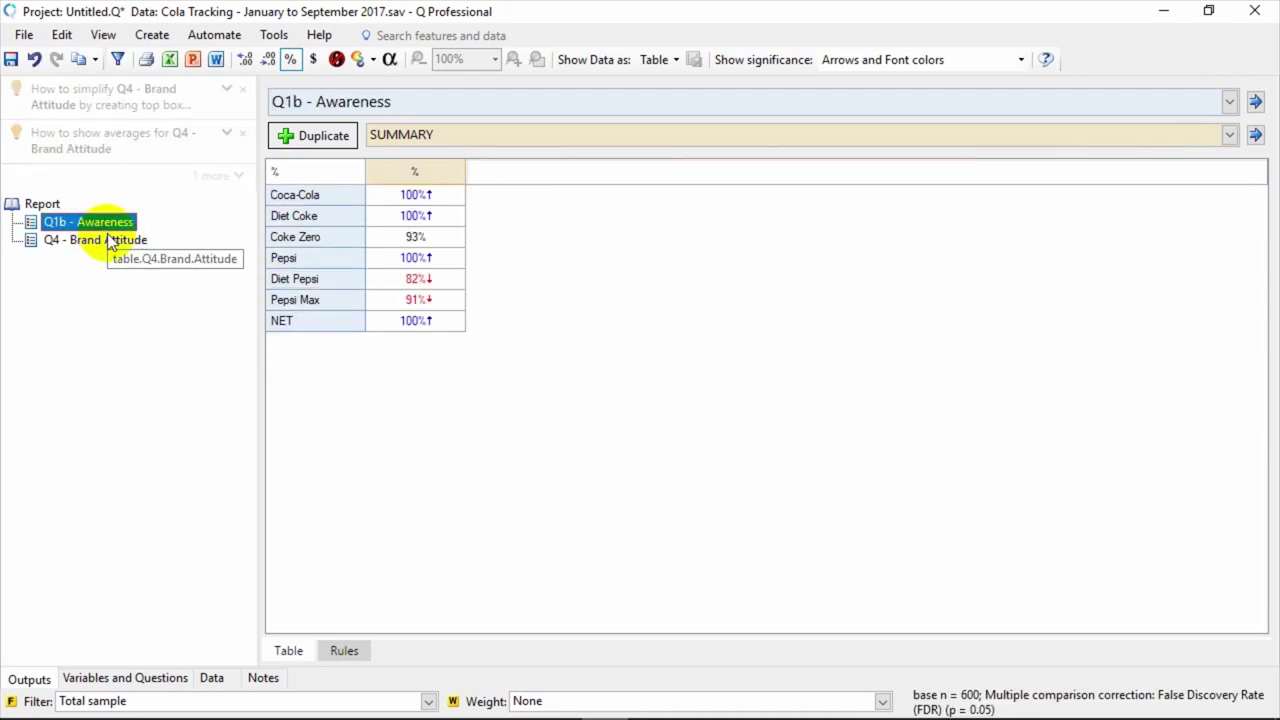
{"action": "left_click", "coordinate": [112, 240]}
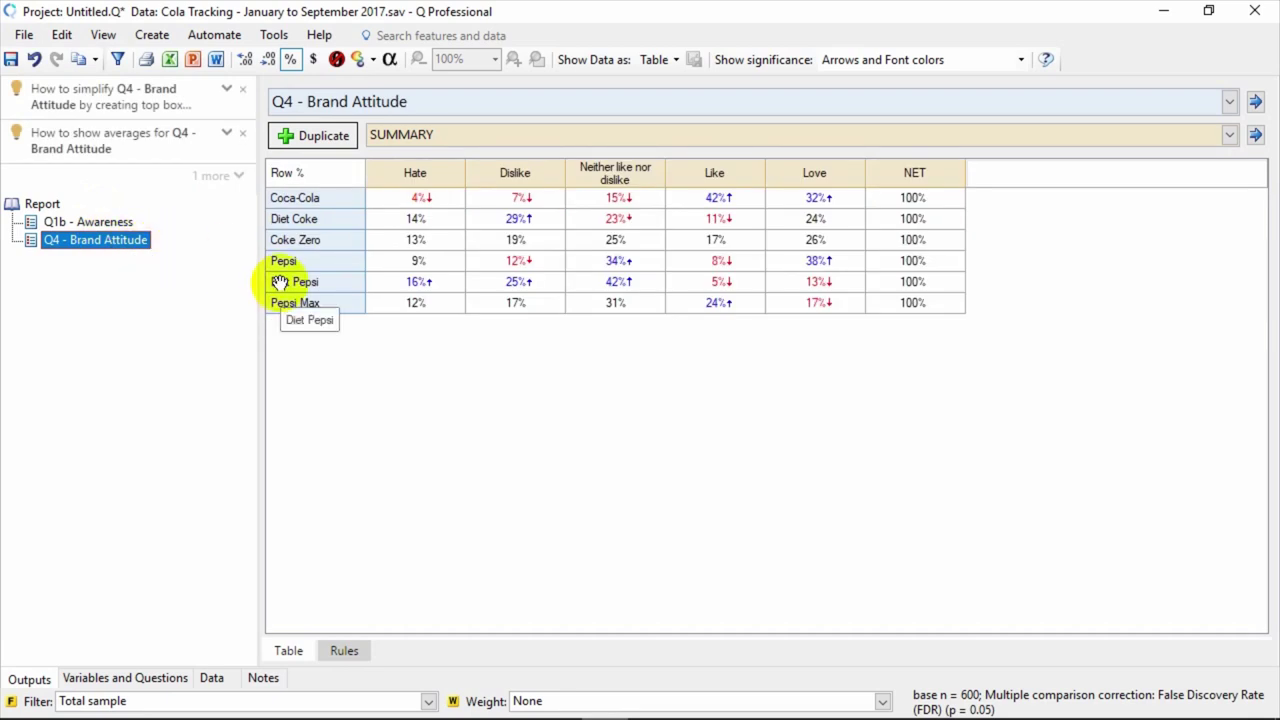
- Duplicate the Brand Attitude table and switch the copy to Q3 - Preferred cola
{"action": "left_click", "coordinate": [322, 144]}
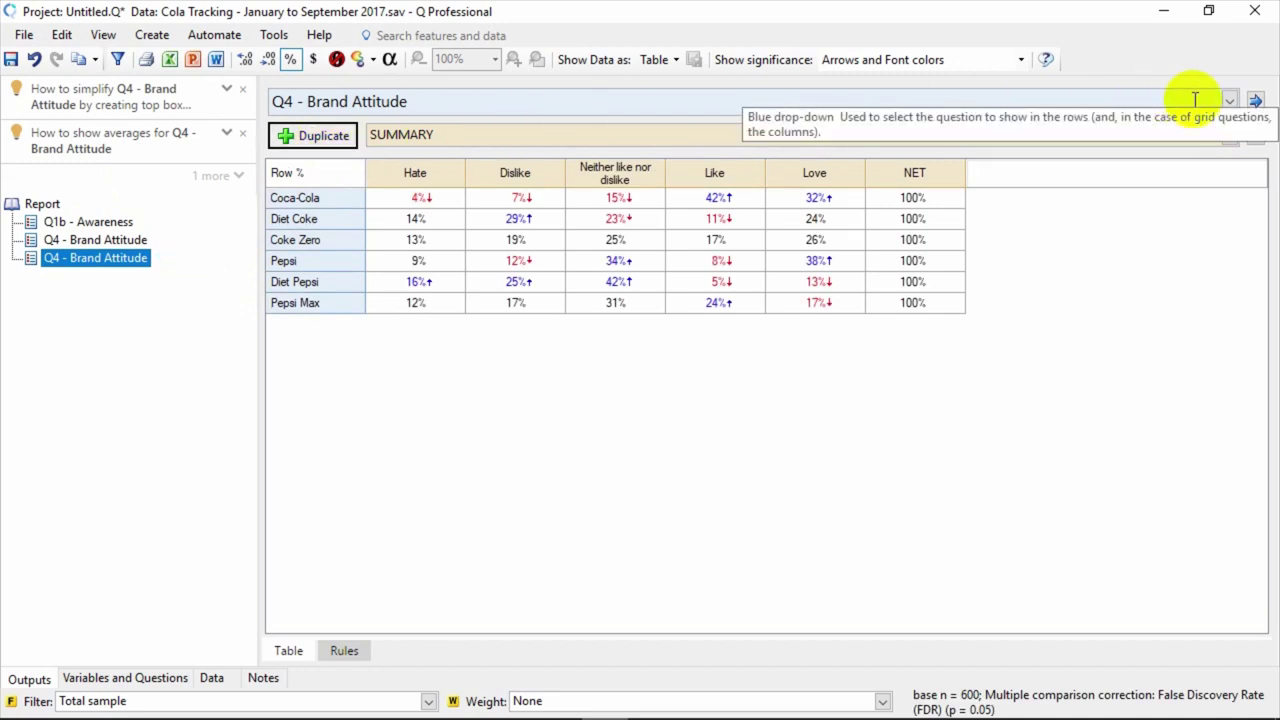
{"action": "left_click", "coordinate": [1229, 100]}
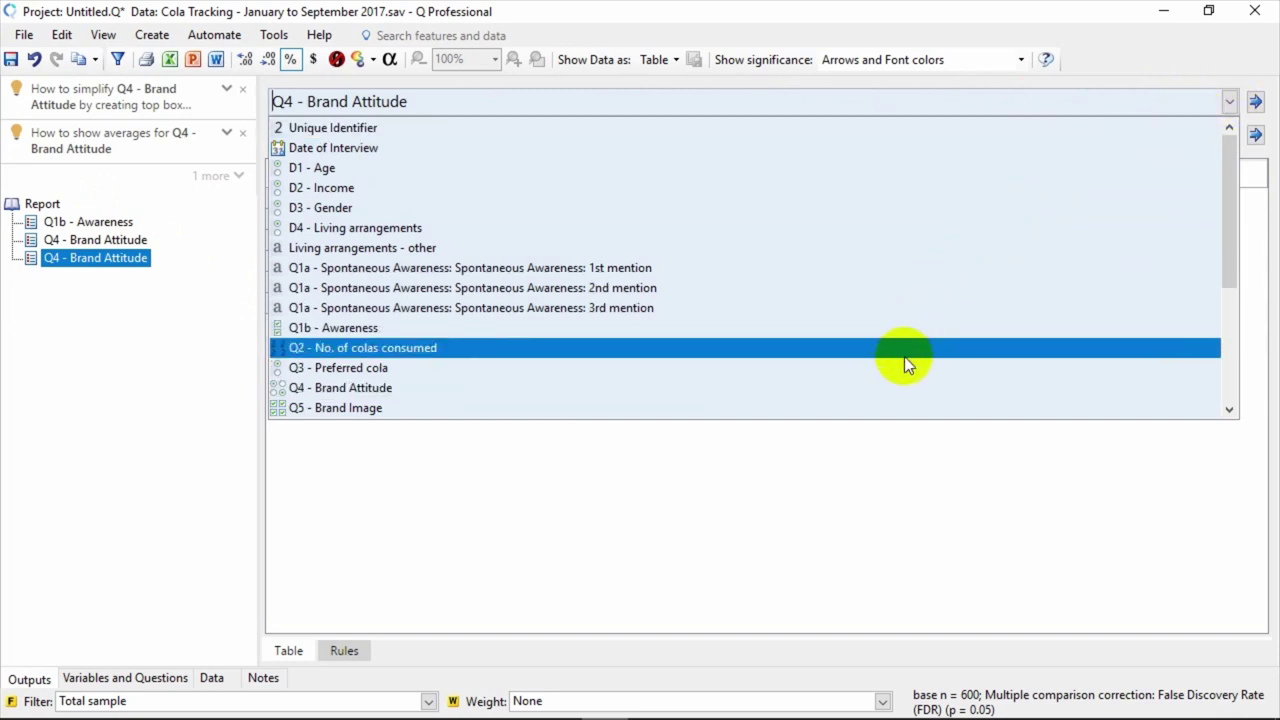
{"action": "left_click", "coordinate": [903, 368]}
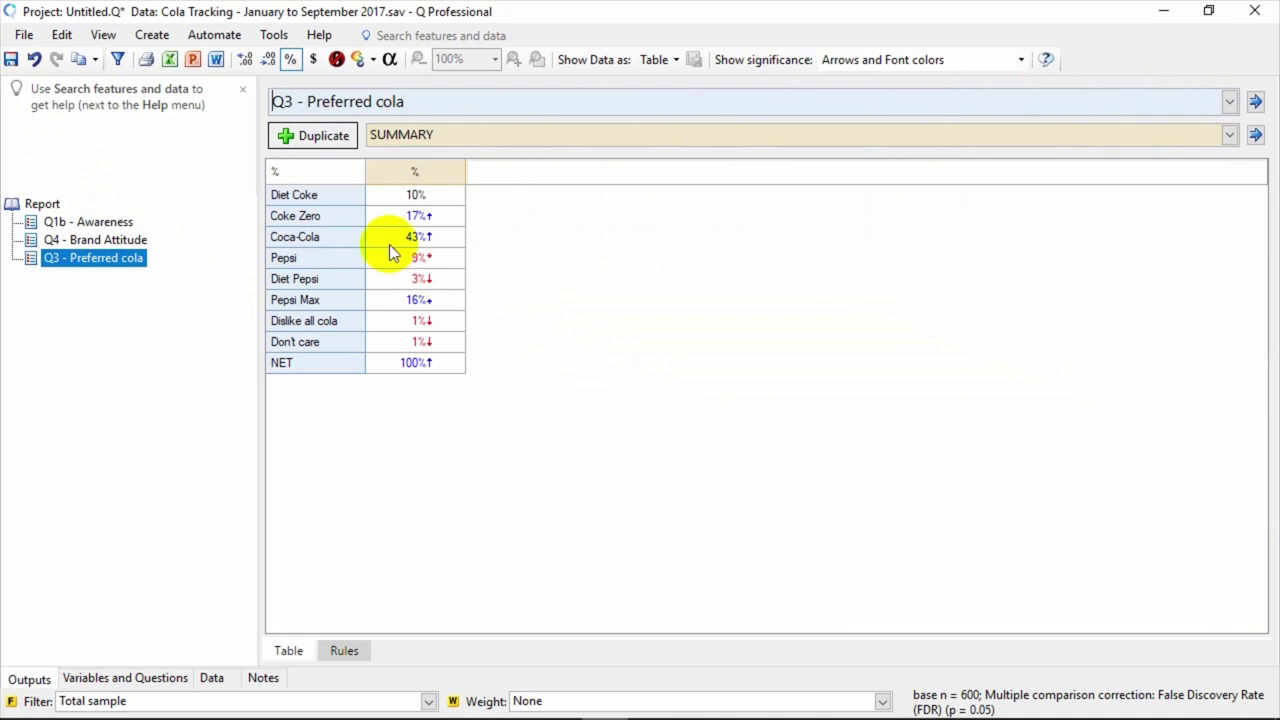
- Move Diet Coke below Coca-Cola, and merge Like into Love in Brand Attitude
{"action": "left_click_drag", "start_coordinate": [294, 194], "coordinate": [324, 251]}
{"action": "left_click", "coordinate": [145, 241]}
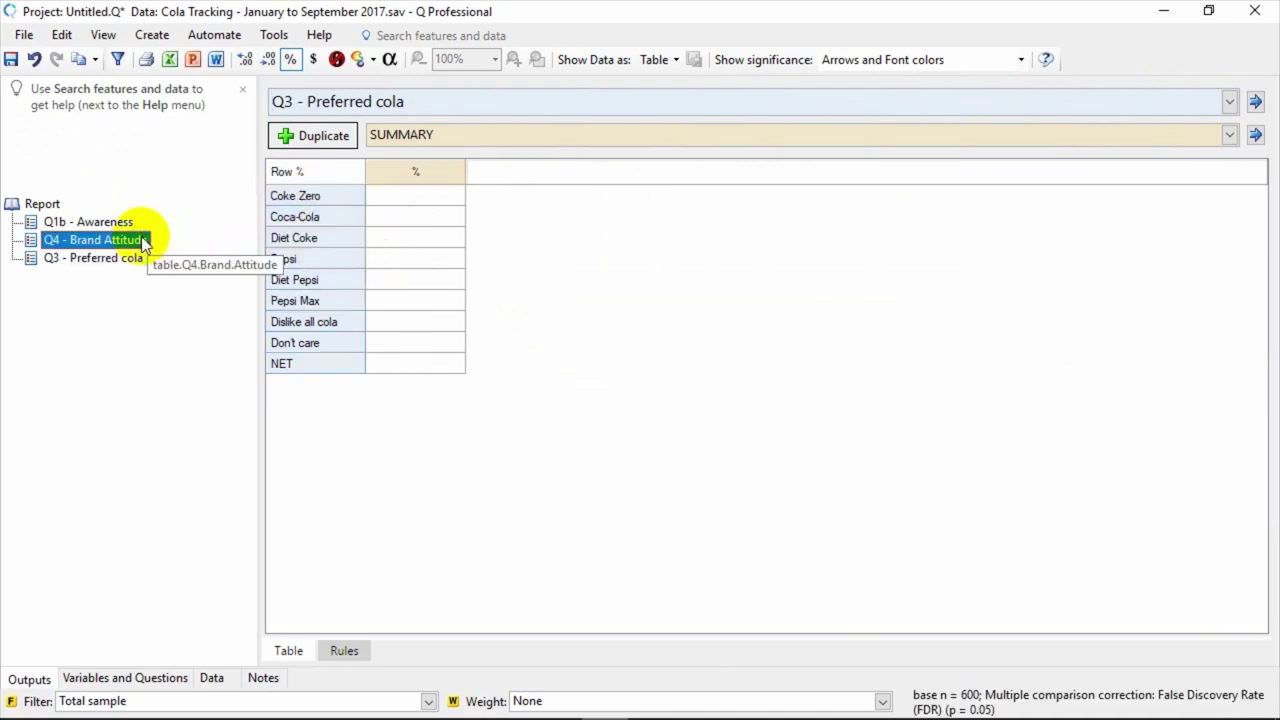
{"action": "left_click_drag", "start_coordinate": [716, 178], "coordinate": [837, 173]}
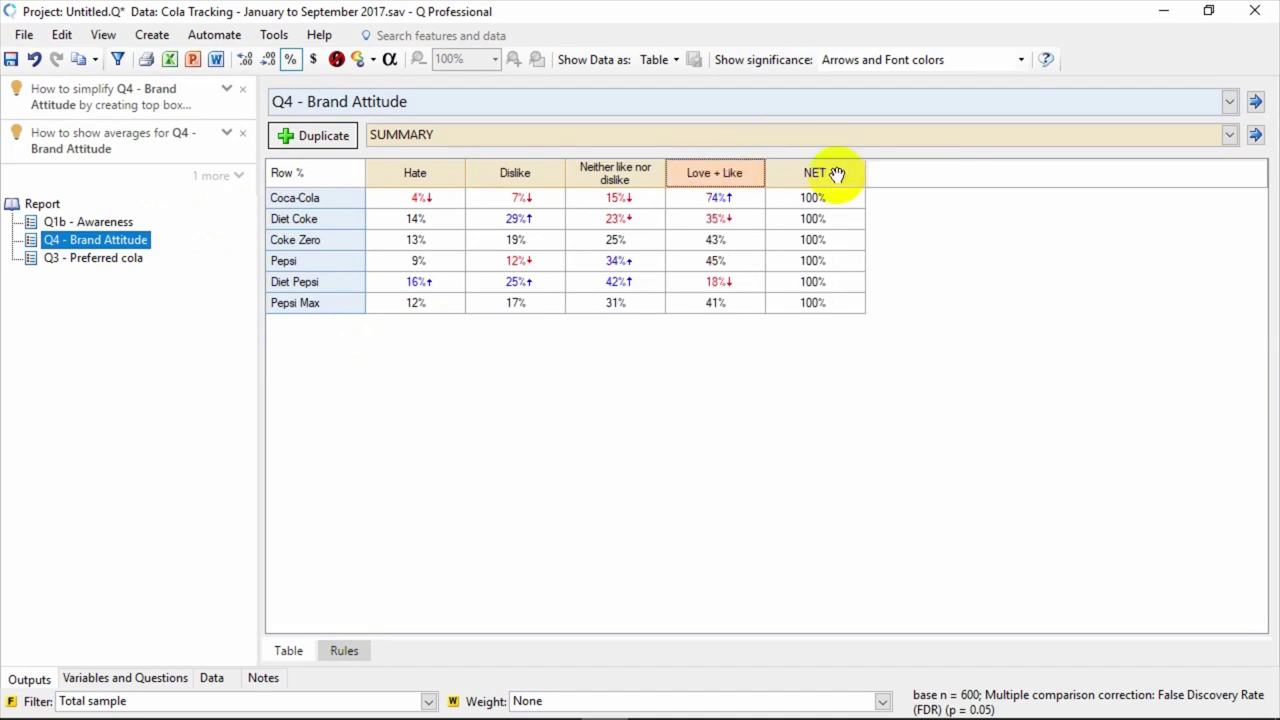
- Rename the merged Love + Like column to 'Top 2 Box'
{"action": "right_click", "coordinate": [740, 176]}
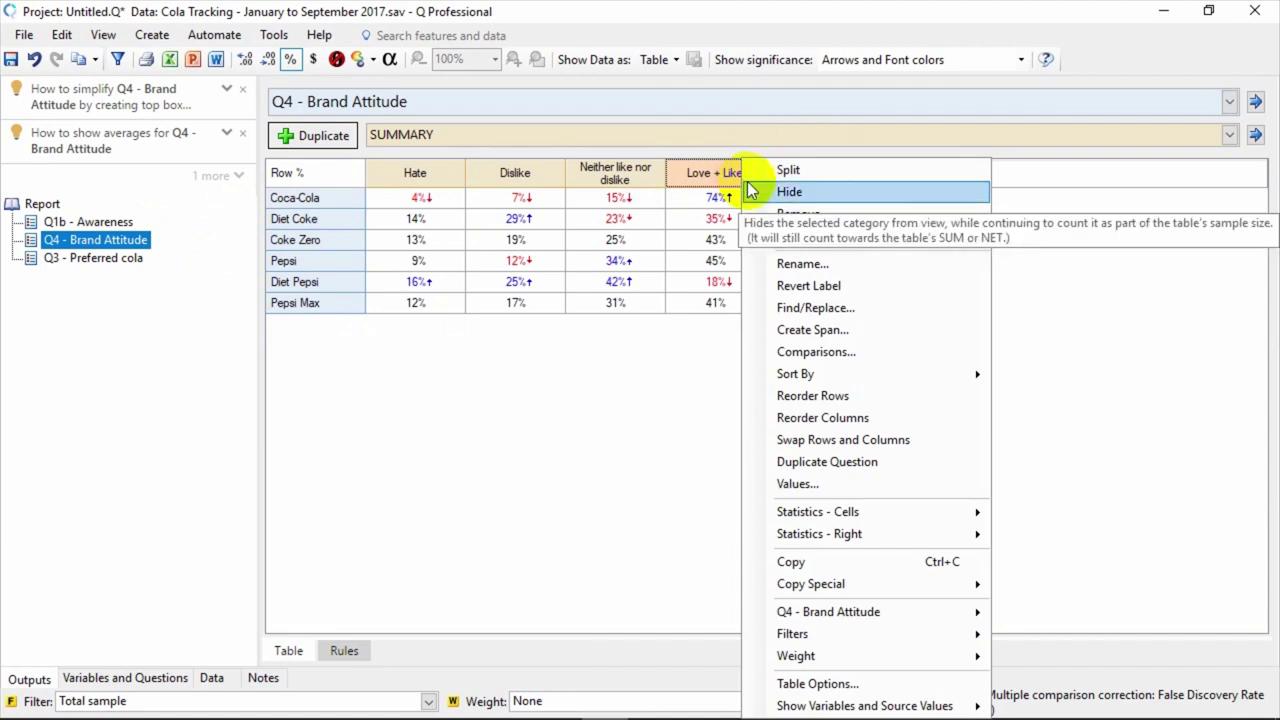
{"action": "left_click", "coordinate": [782, 263]}
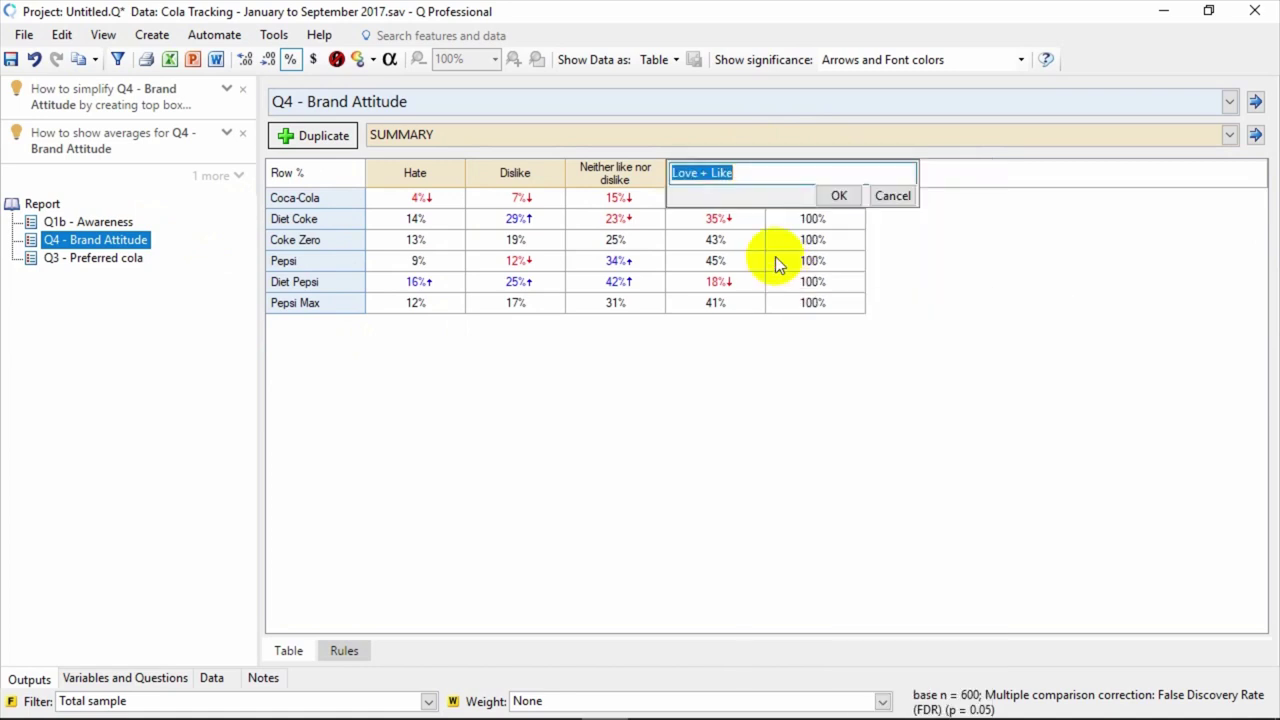
{"action": "type", "text": "Top 2 Box"}
{"action": "key", "text": "Return"}
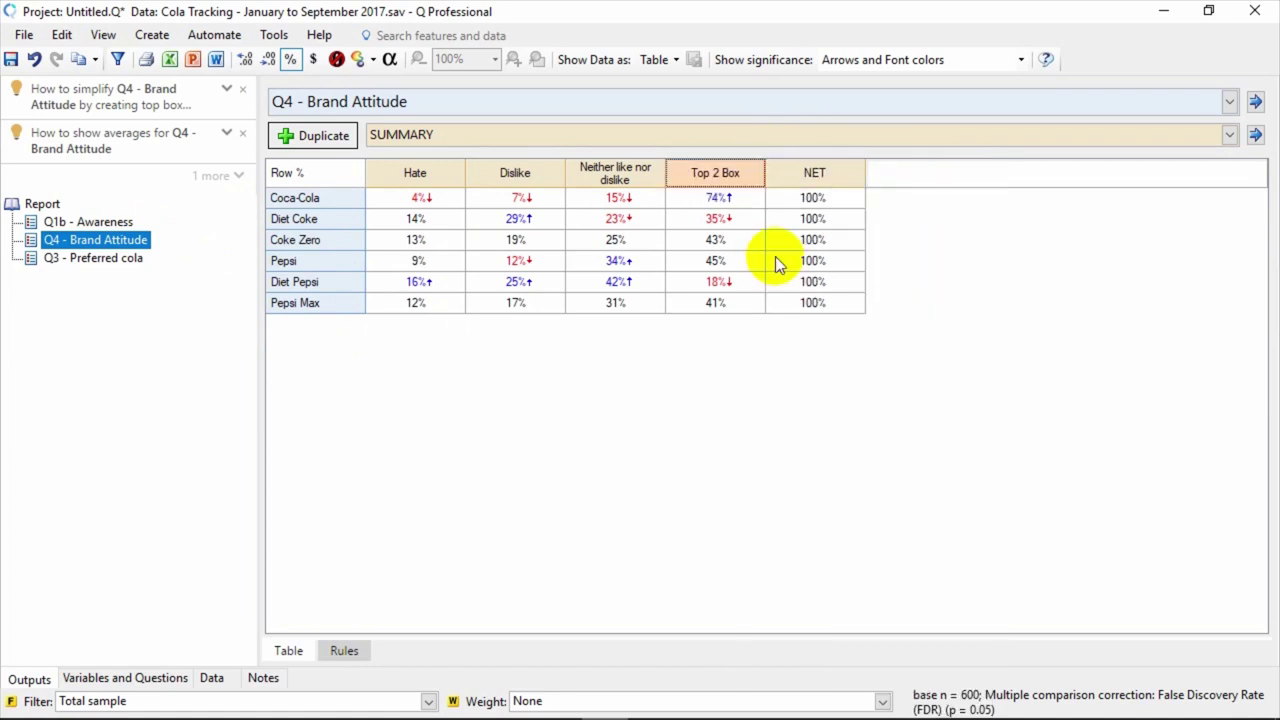
- Sort the Brand Attitude rows by Top 2 Box Row %, highest first
{"action": "right_click", "coordinate": [752, 172]}
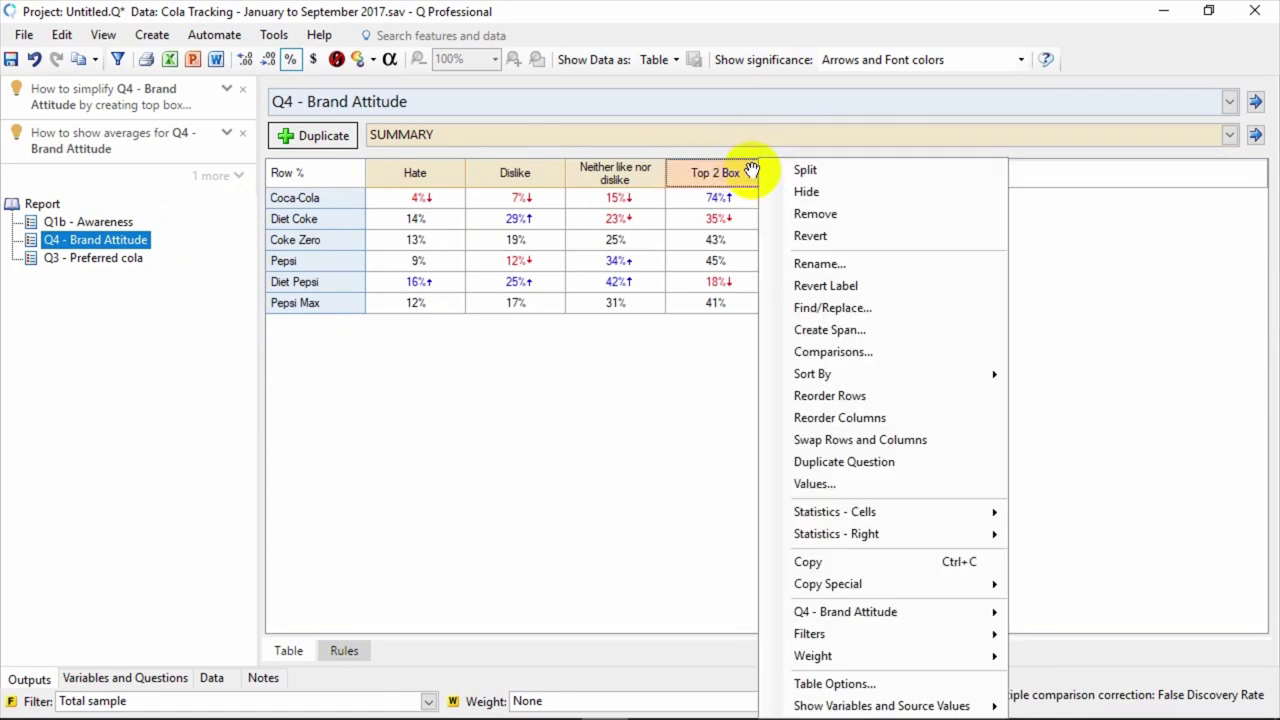
{"action": "mouse_move", "coordinate": [893, 373]}
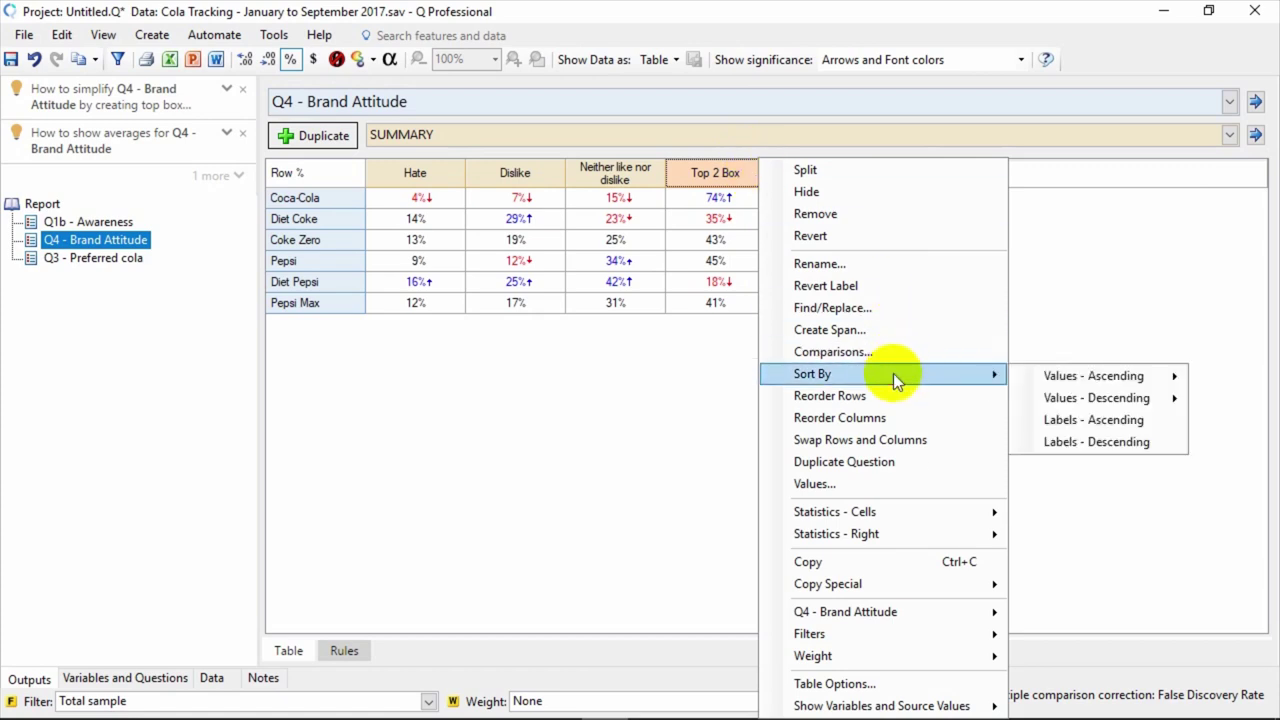
{"action": "left_click", "coordinate": [975, 398]}
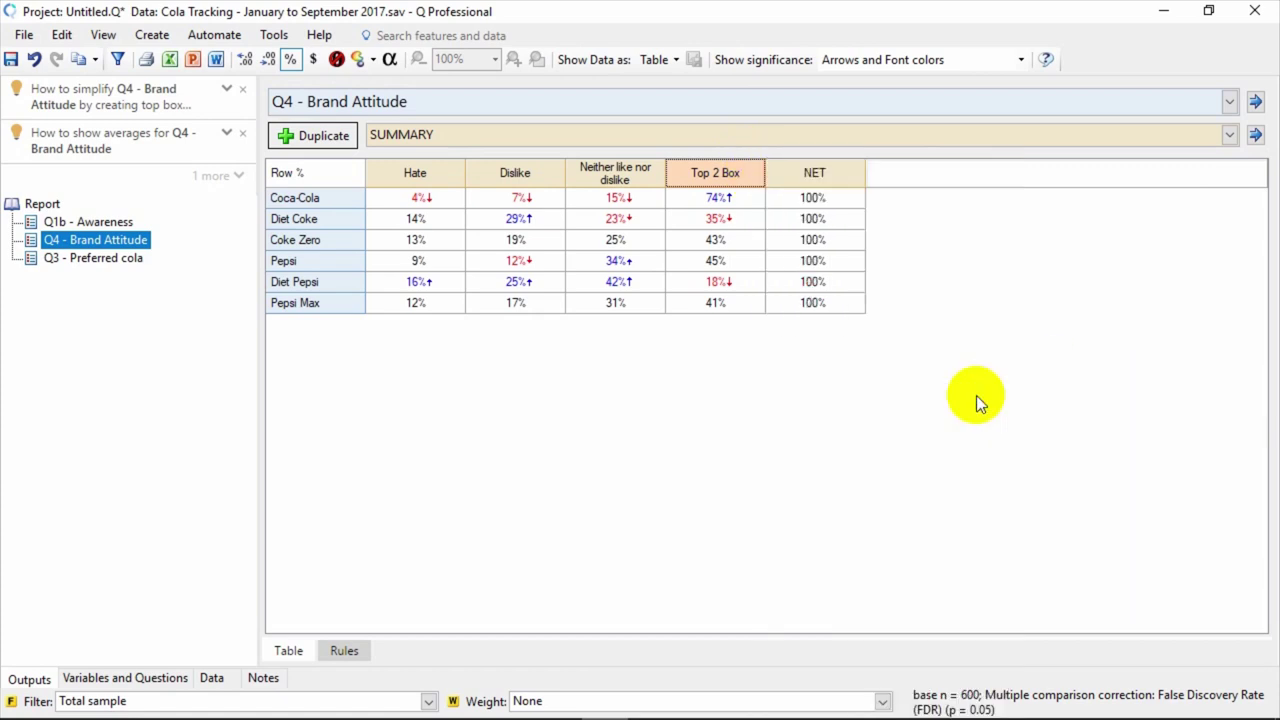
- Add counts (n) beneath each percentage in the table cells
{"action": "right_click", "coordinate": [341, 177]}
{"action": "mouse_move", "coordinate": [385, 222]}
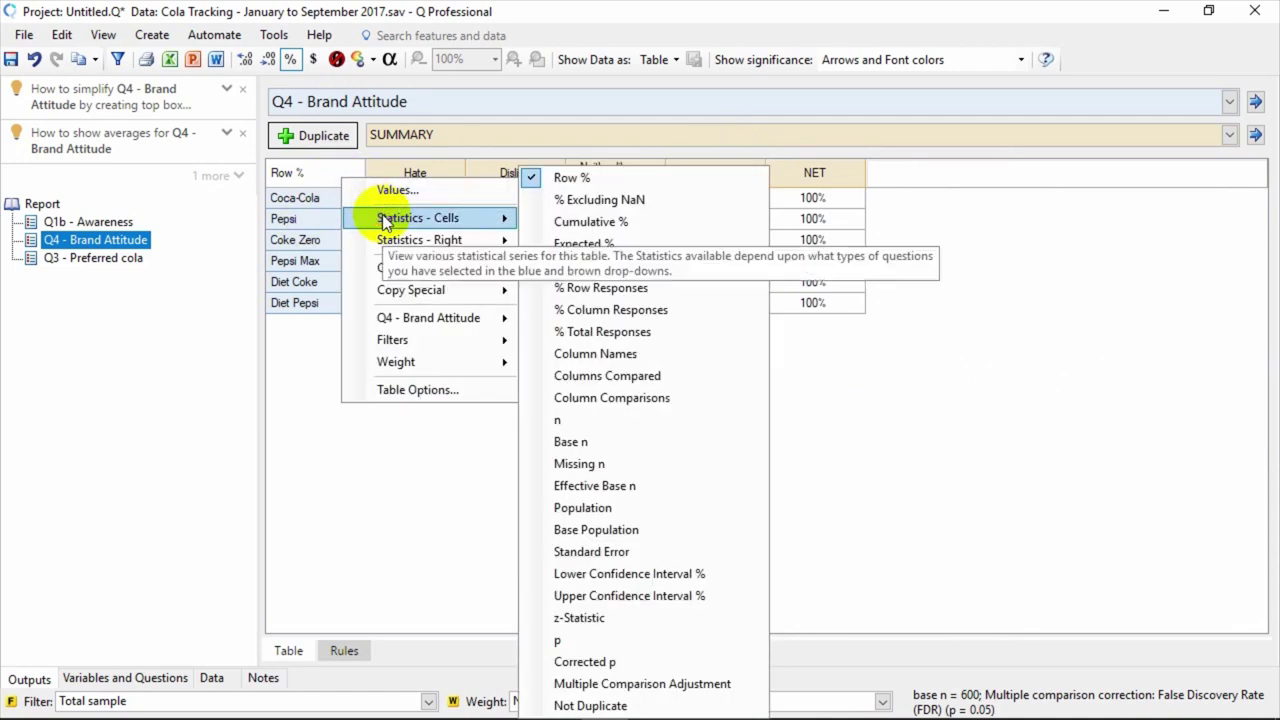
{"action": "left_click", "coordinate": [644, 420]}
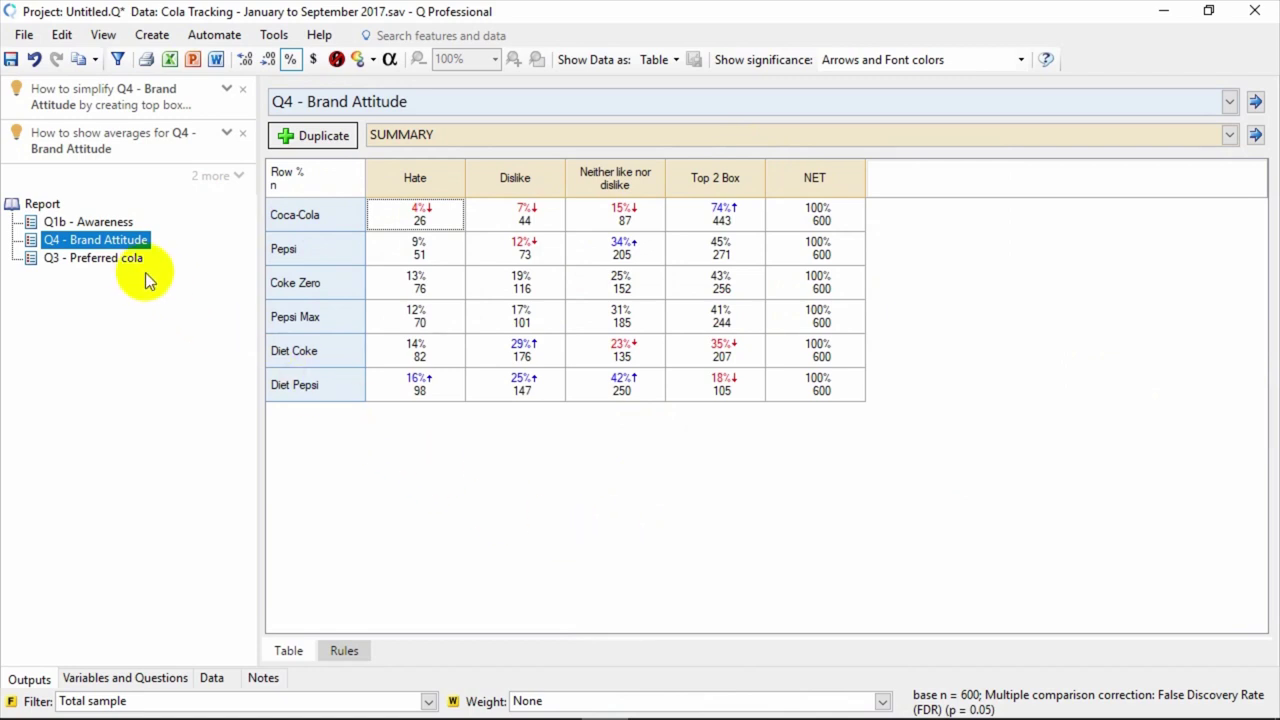
- Put D1 - Age in the columns of the Q3 - Preferred cola table
{"action": "left_click", "coordinate": [100, 258]}
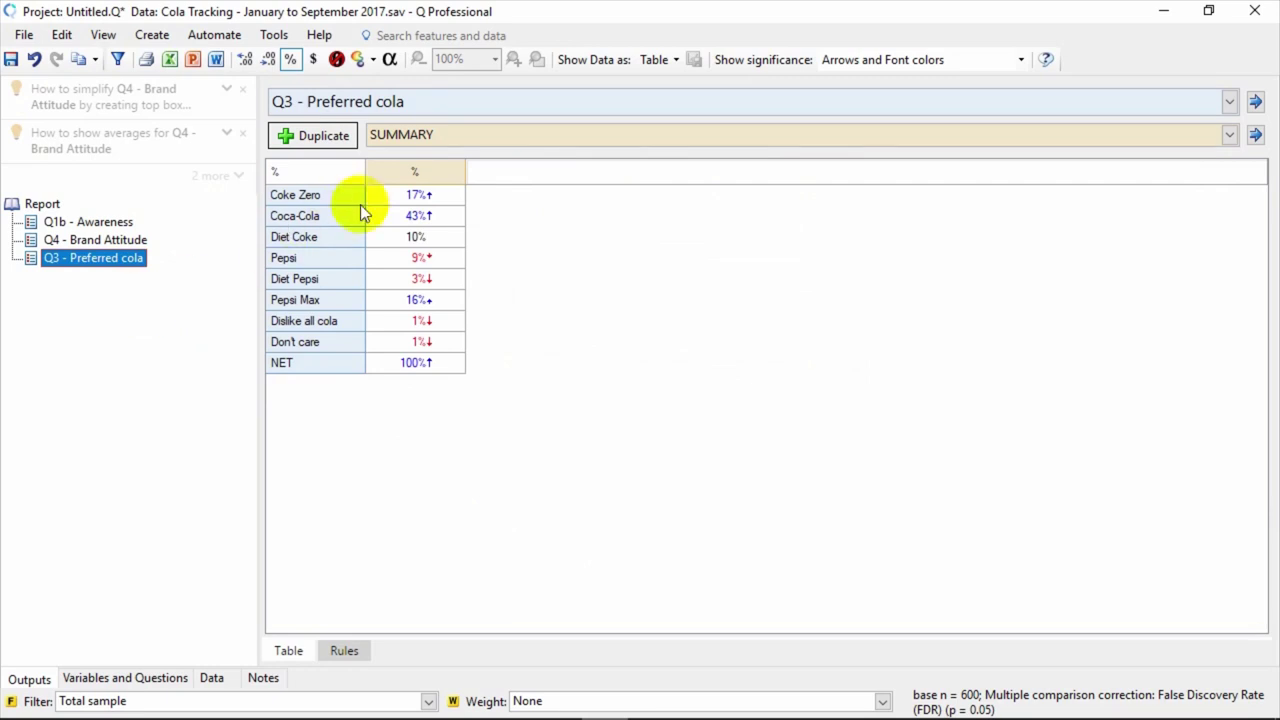
{"action": "double_click", "coordinate": [401, 136]}
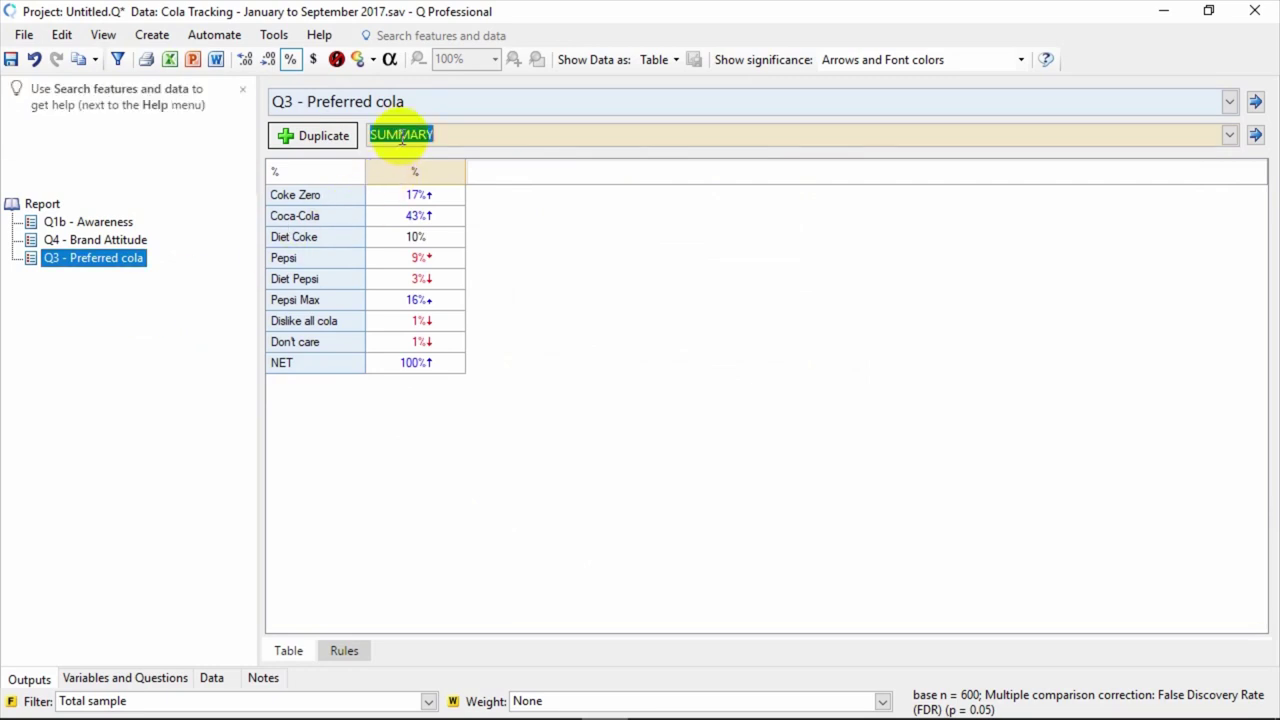
{"action": "type", "text": "ag"}
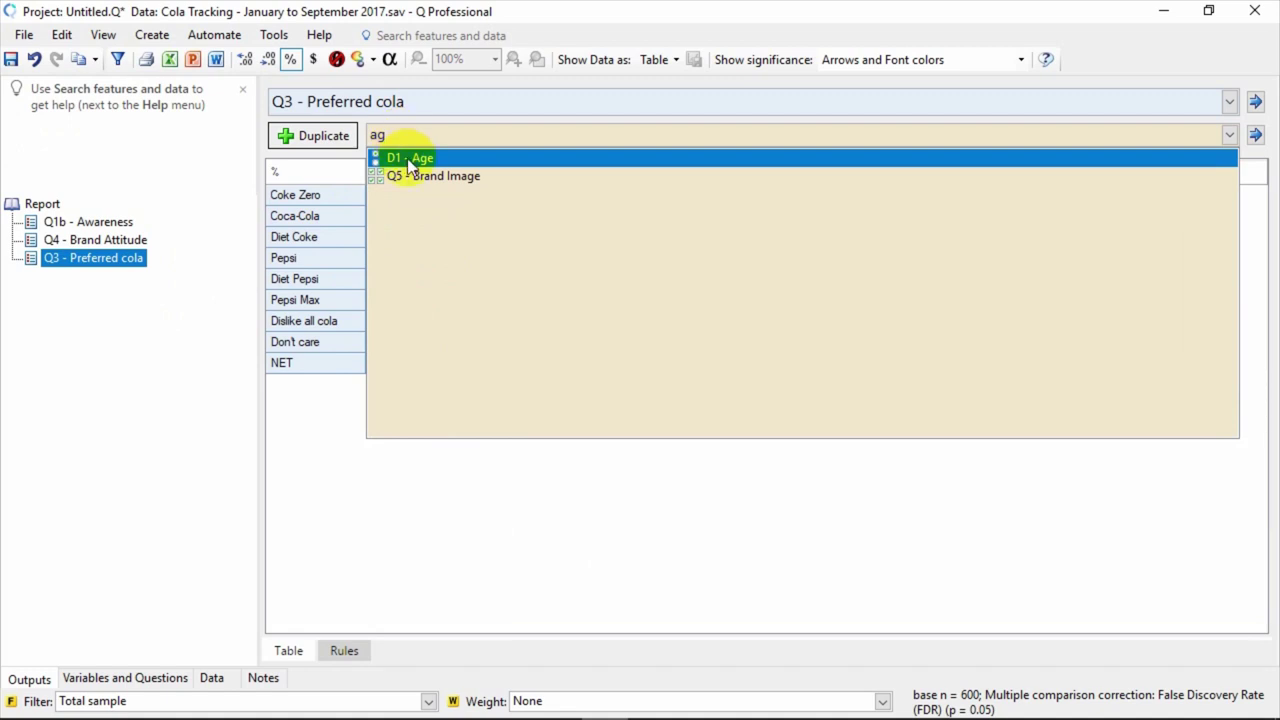
{"action": "left_click", "coordinate": [407, 158]}
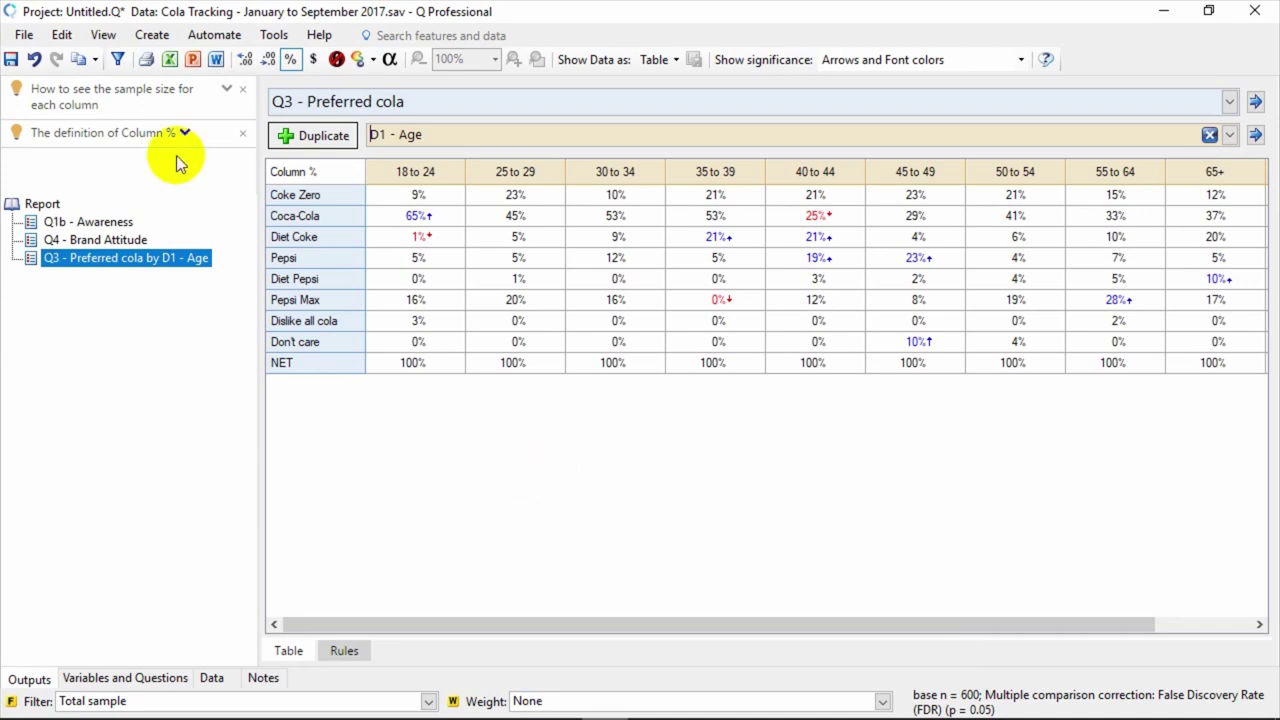
- Show significance as column-comparison letters and run Interpret This Table on it
{"action": "left_click", "coordinate": [61, 34]}
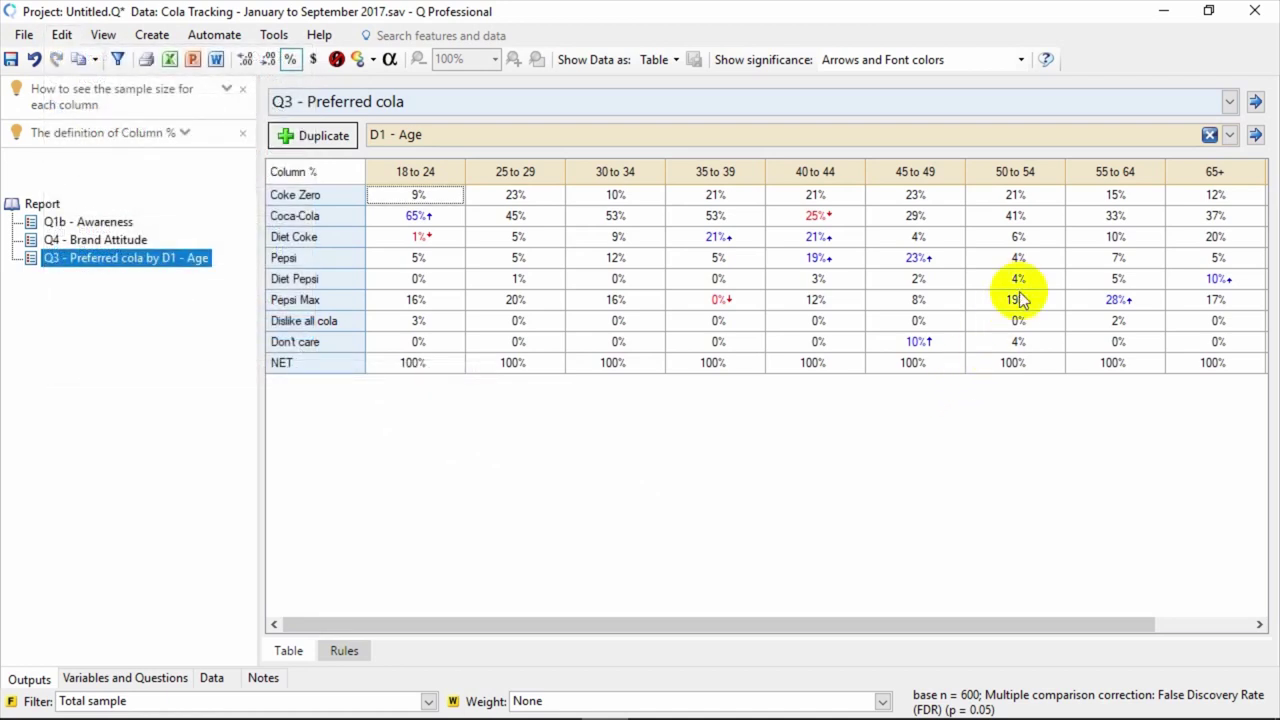
{"action": "left_click", "coordinate": [1022, 61]}
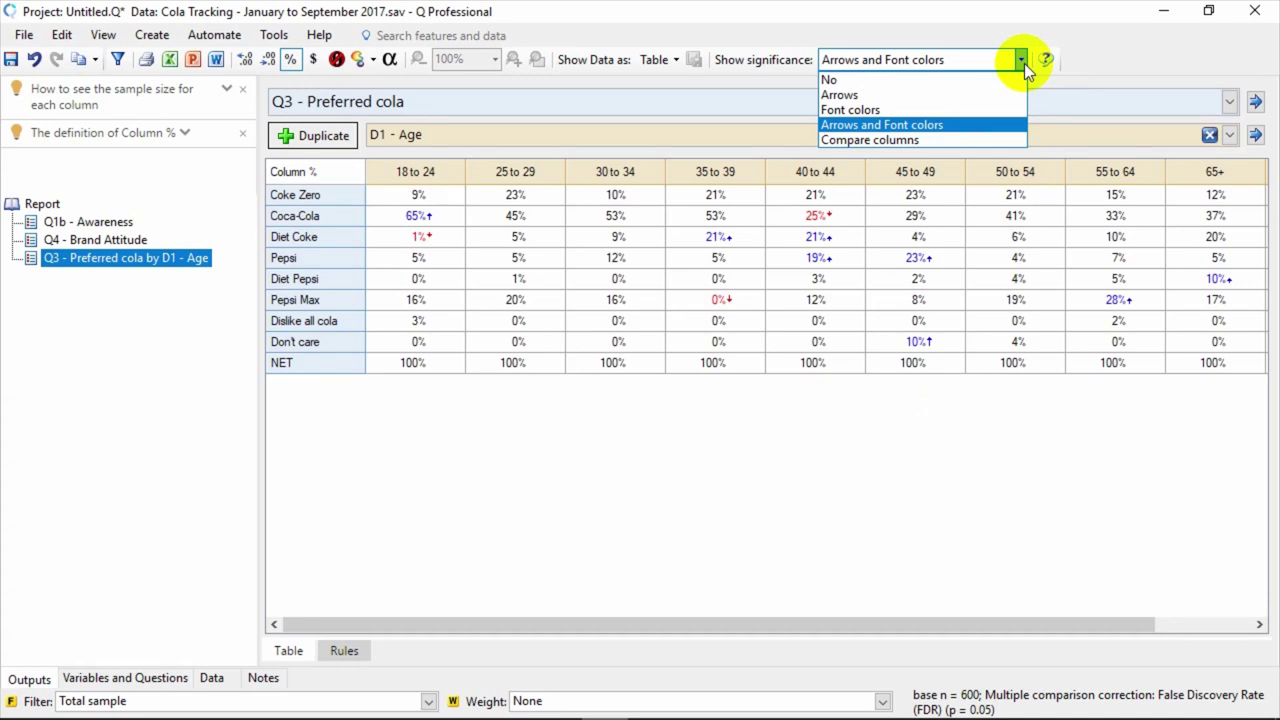
{"action": "left_click", "coordinate": [1008, 139]}
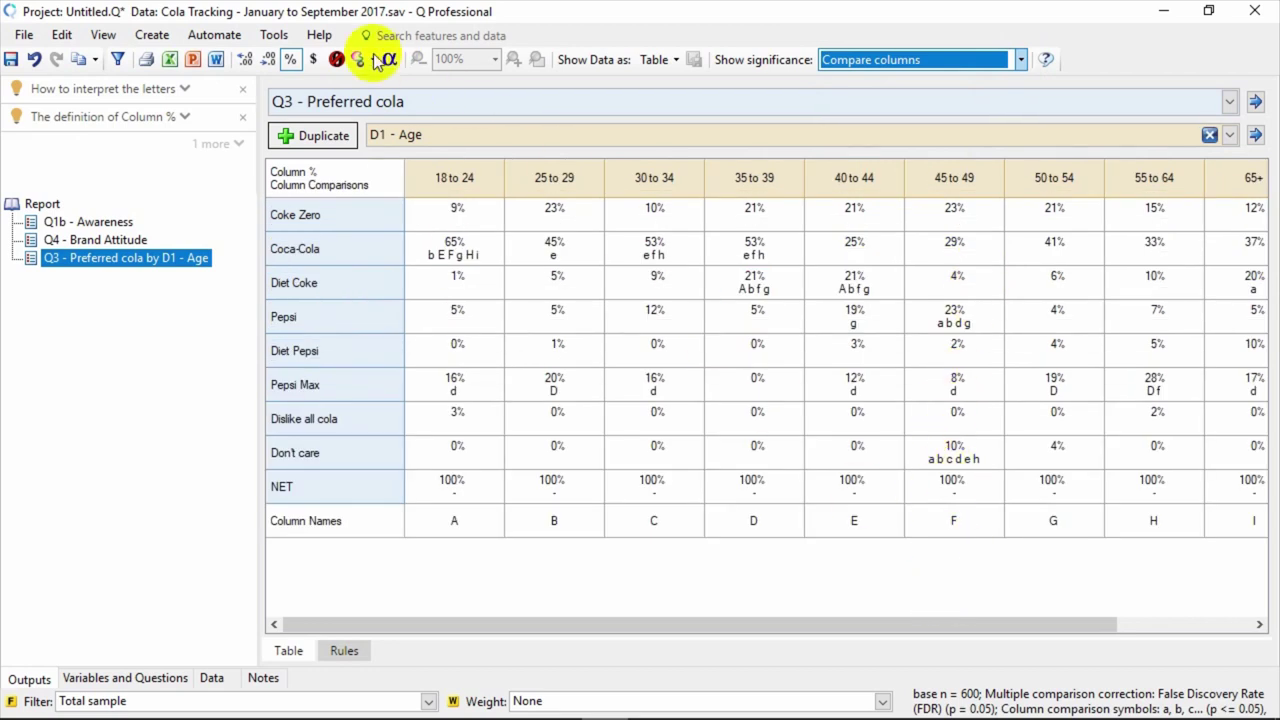
{"action": "left_click", "coordinate": [318, 34]}
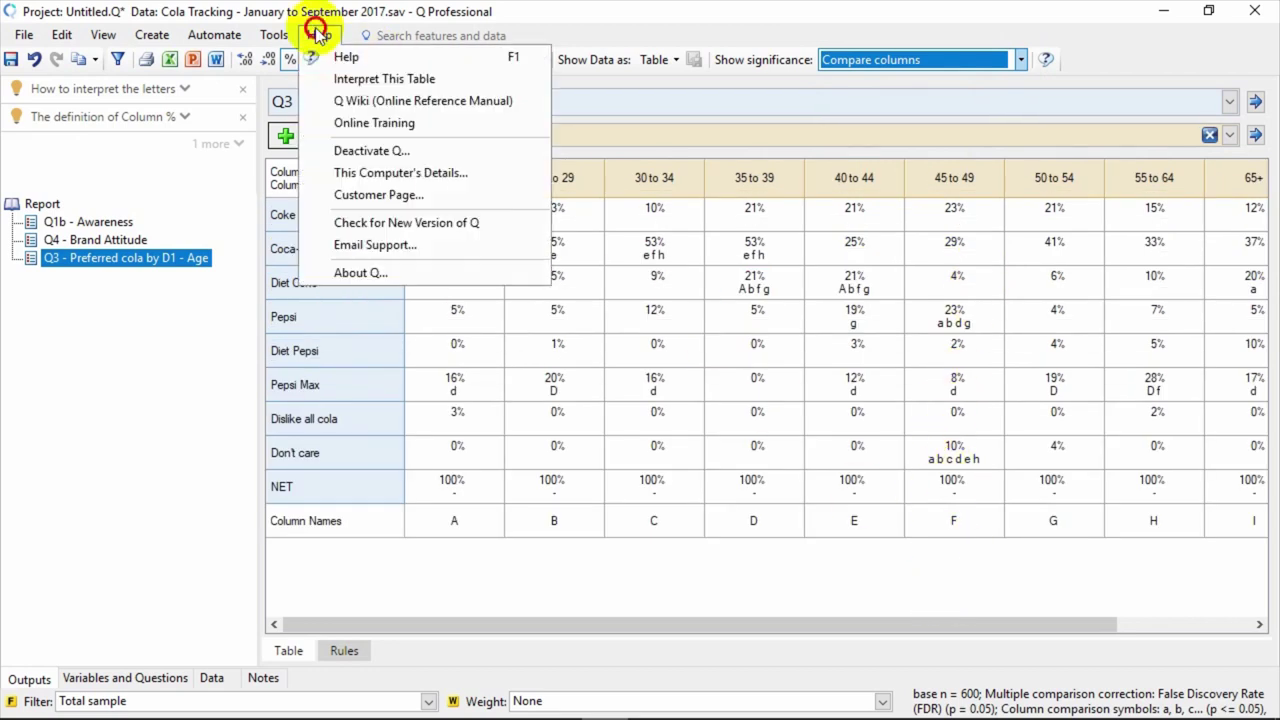
{"action": "left_click", "coordinate": [323, 80]}
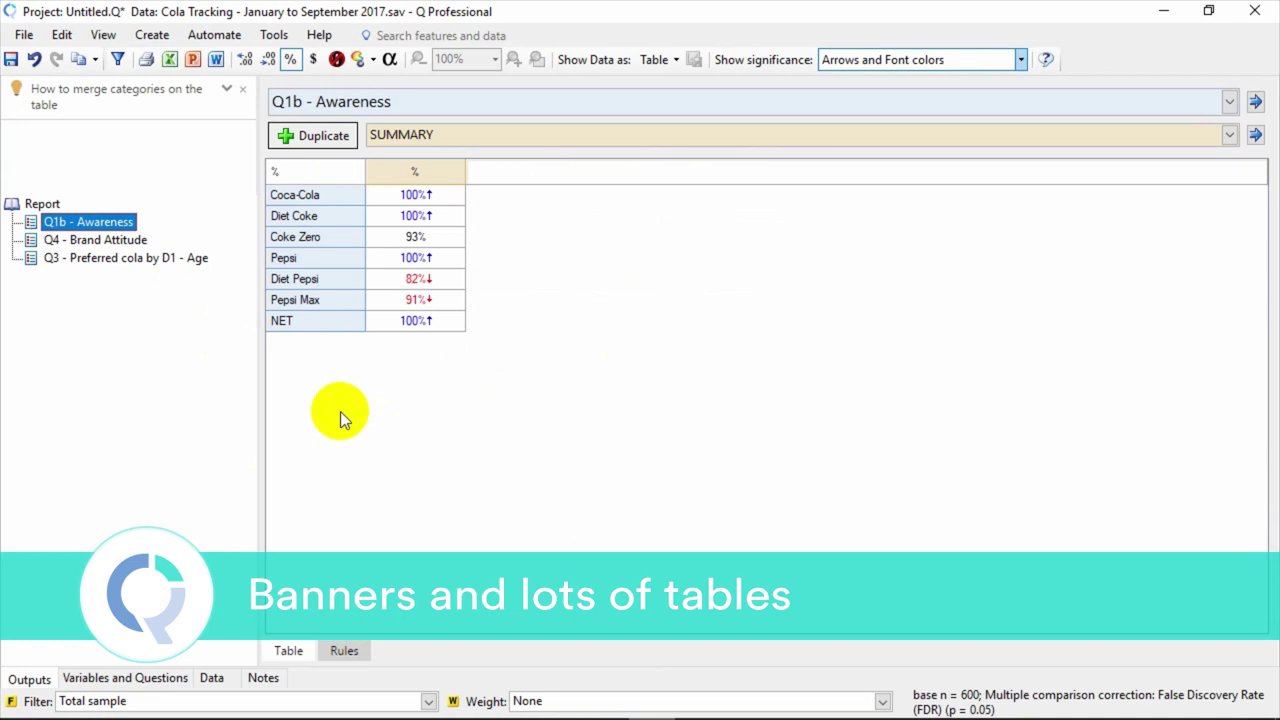
- Drag D1 - Age, D3 - Gender and Age-within-Gender into a new banner named 'Banner - Demographics'
{"action": "left_click", "coordinate": [158, 40]}
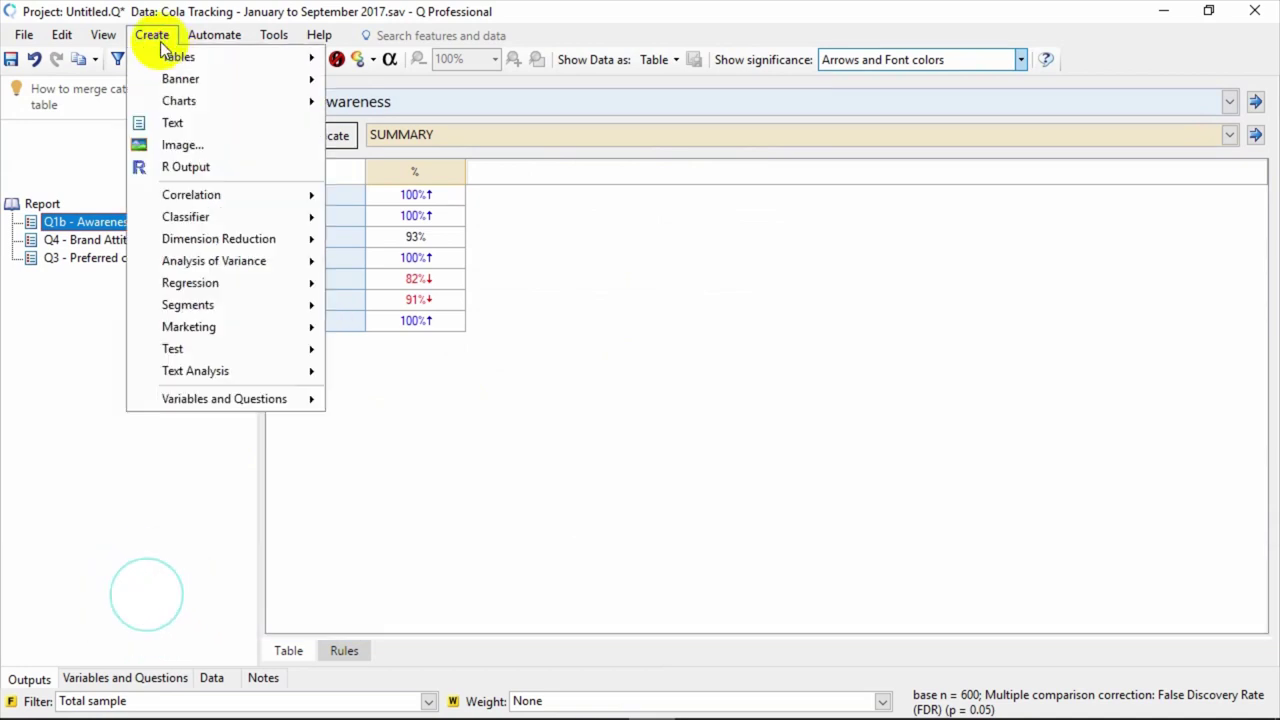
{"action": "mouse_move", "coordinate": [226, 80]}
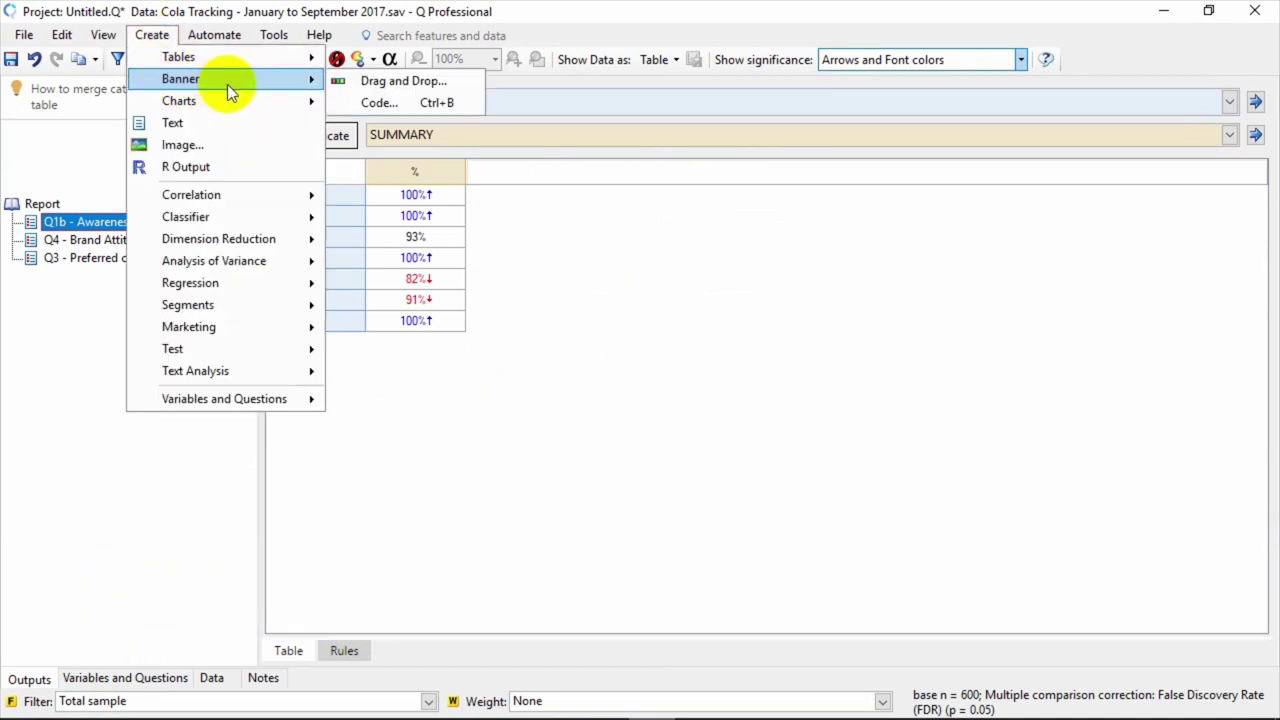
{"action": "left_click", "coordinate": [340, 84]}
{"action": "left_click_drag", "start_coordinate": [118, 237], "coordinate": [560, 210]}
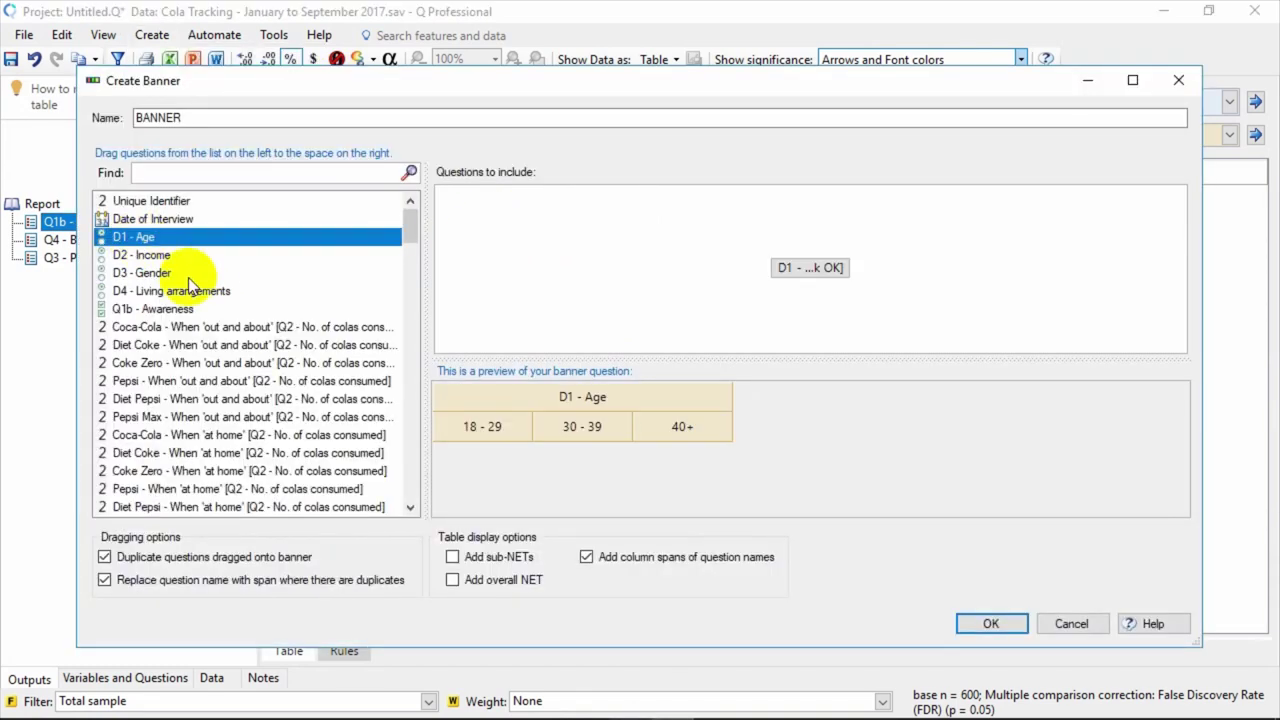
{"action": "left_click_drag", "start_coordinate": [205, 272], "coordinate": [865, 258]}
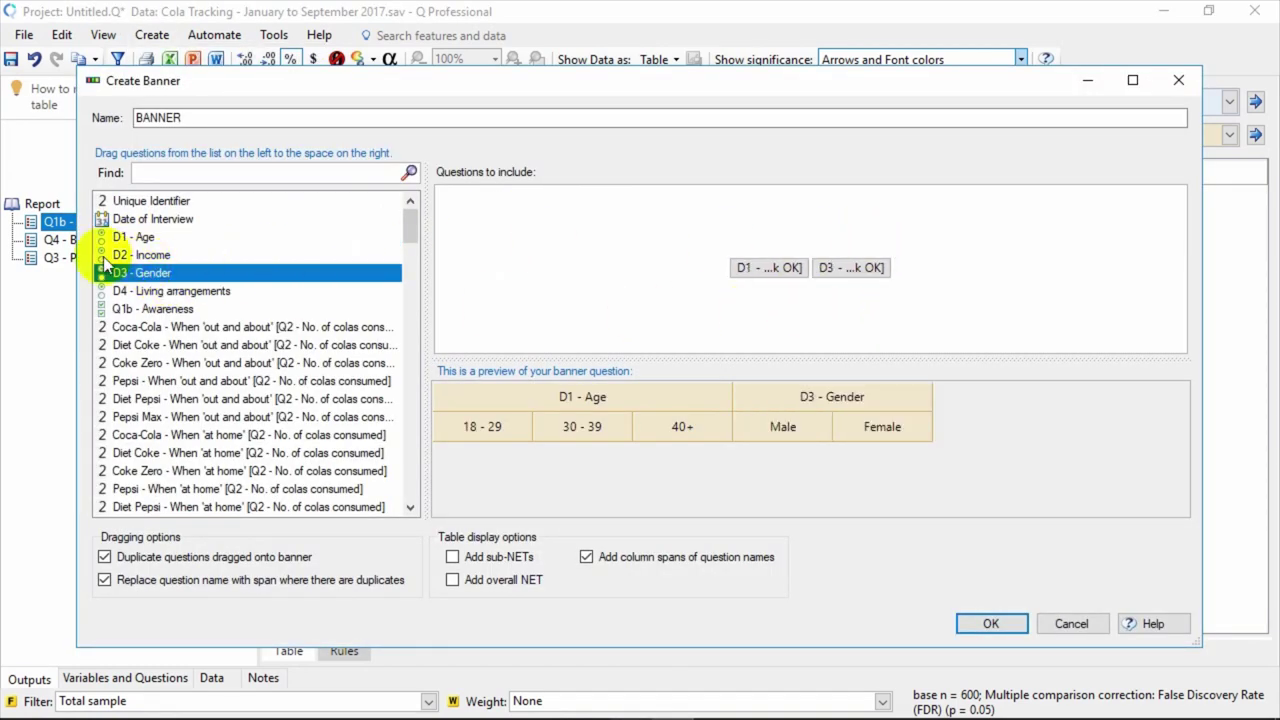
{"action": "left_click_drag", "start_coordinate": [130, 237], "coordinate": [925, 275]}
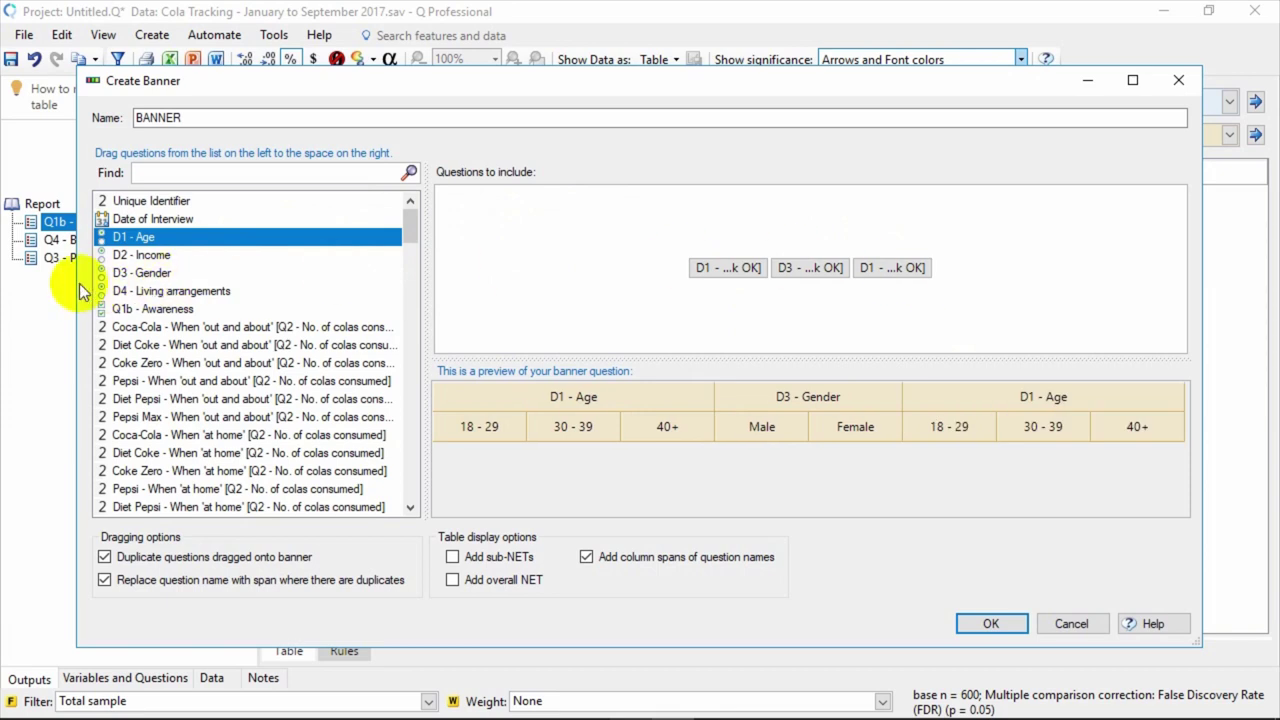
{"action": "left_click_drag", "start_coordinate": [150, 273], "coordinate": [877, 230]}
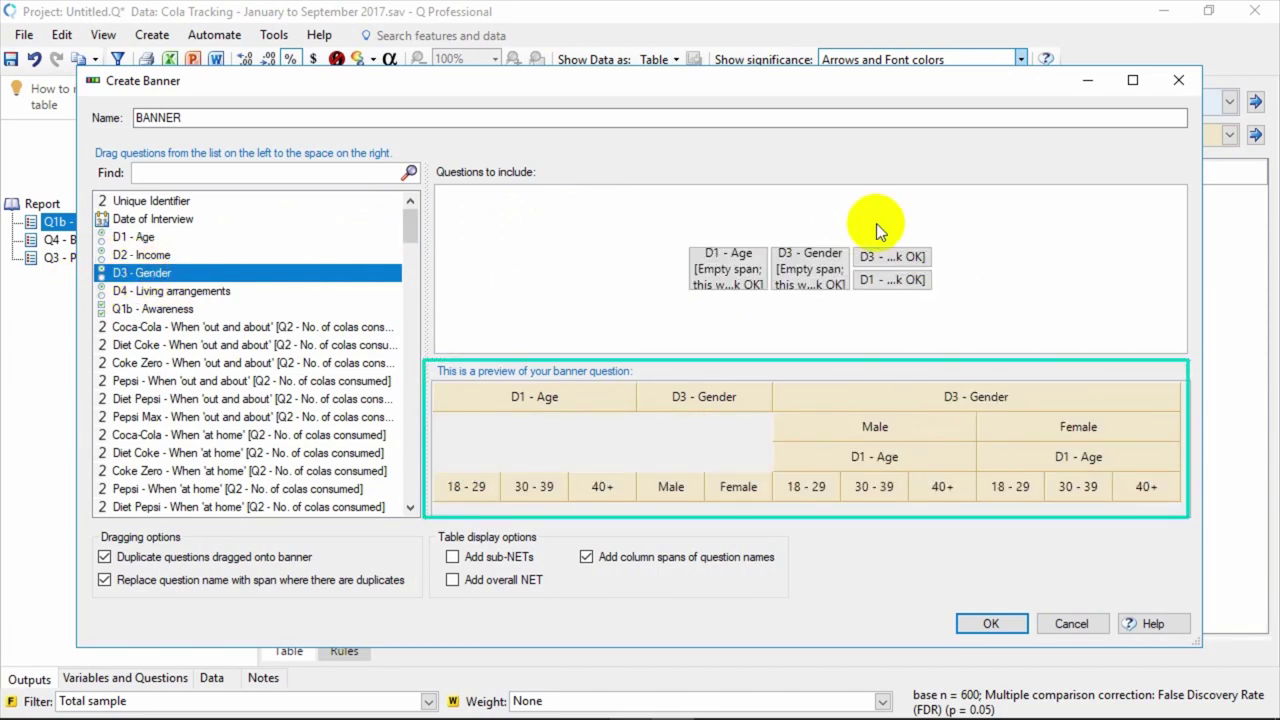
{"action": "double_click", "coordinate": [254, 113]}
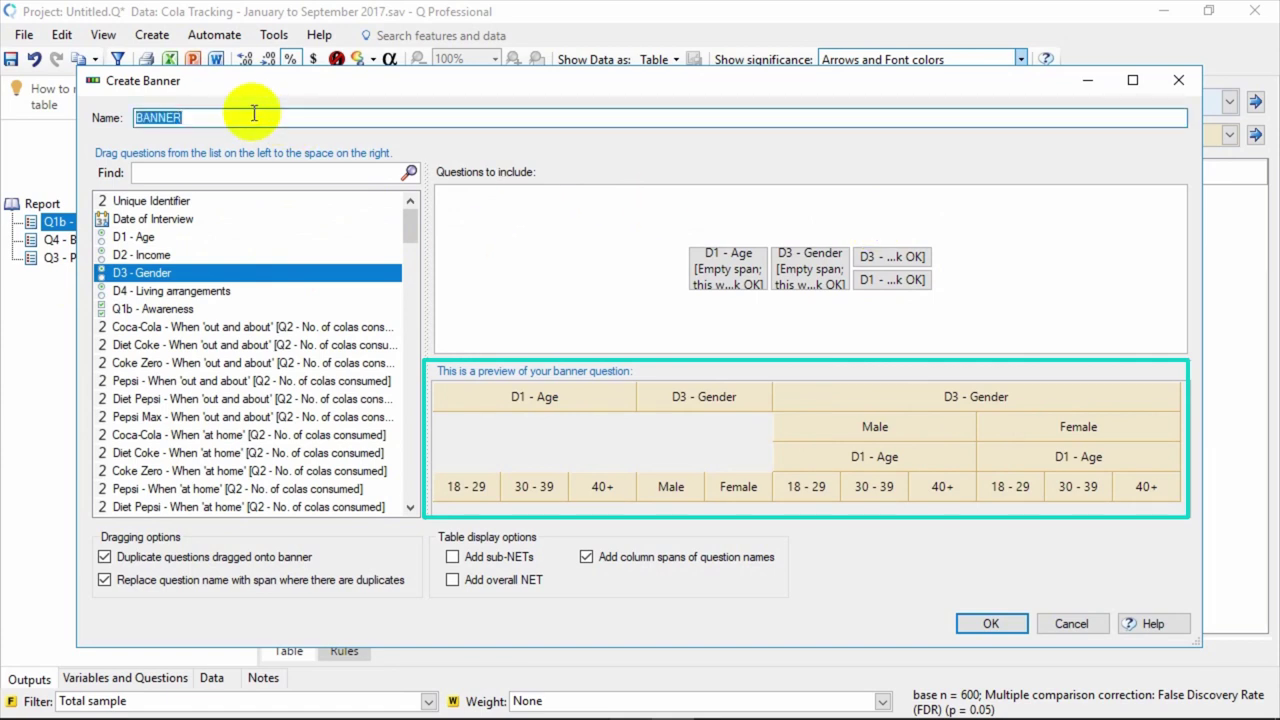
{"action": "type", "text": "Banner - Demog"}
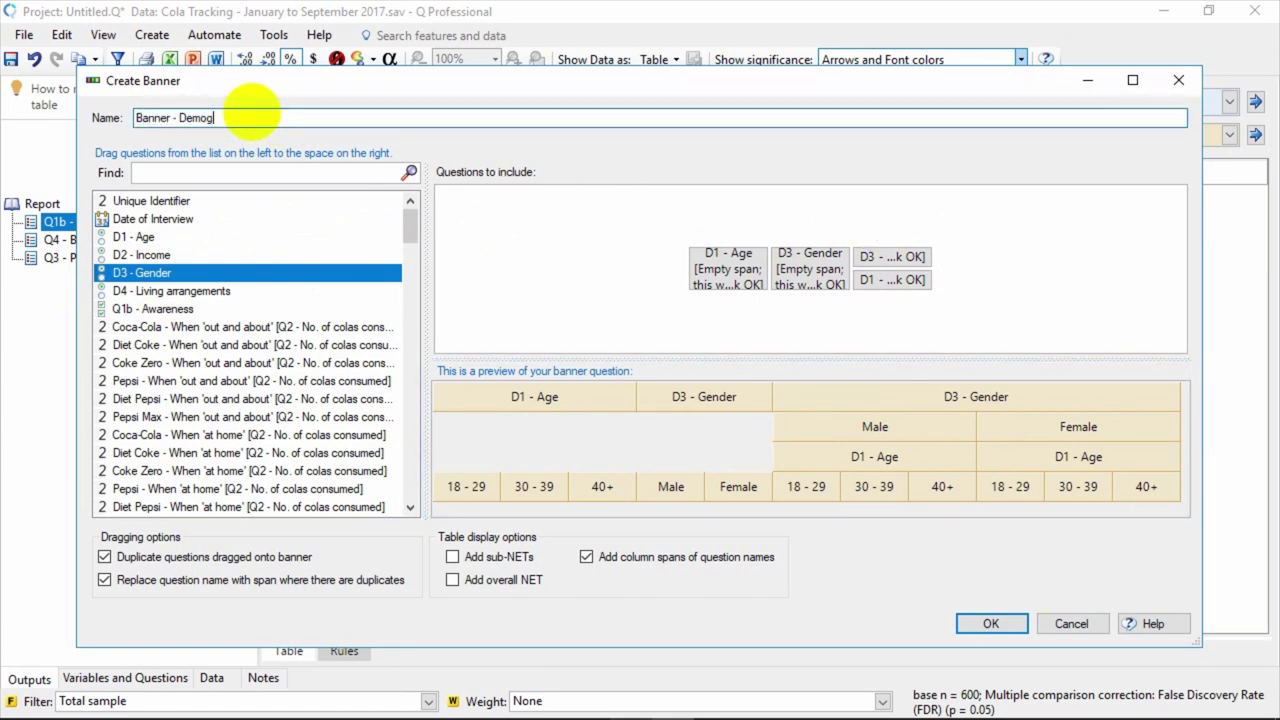
{"action": "type", "text": "raphics"}
- Finish the banner and confirm Banner - Demographics is the Q1b - Awareness column question
{"action": "key", "text": "Return"}
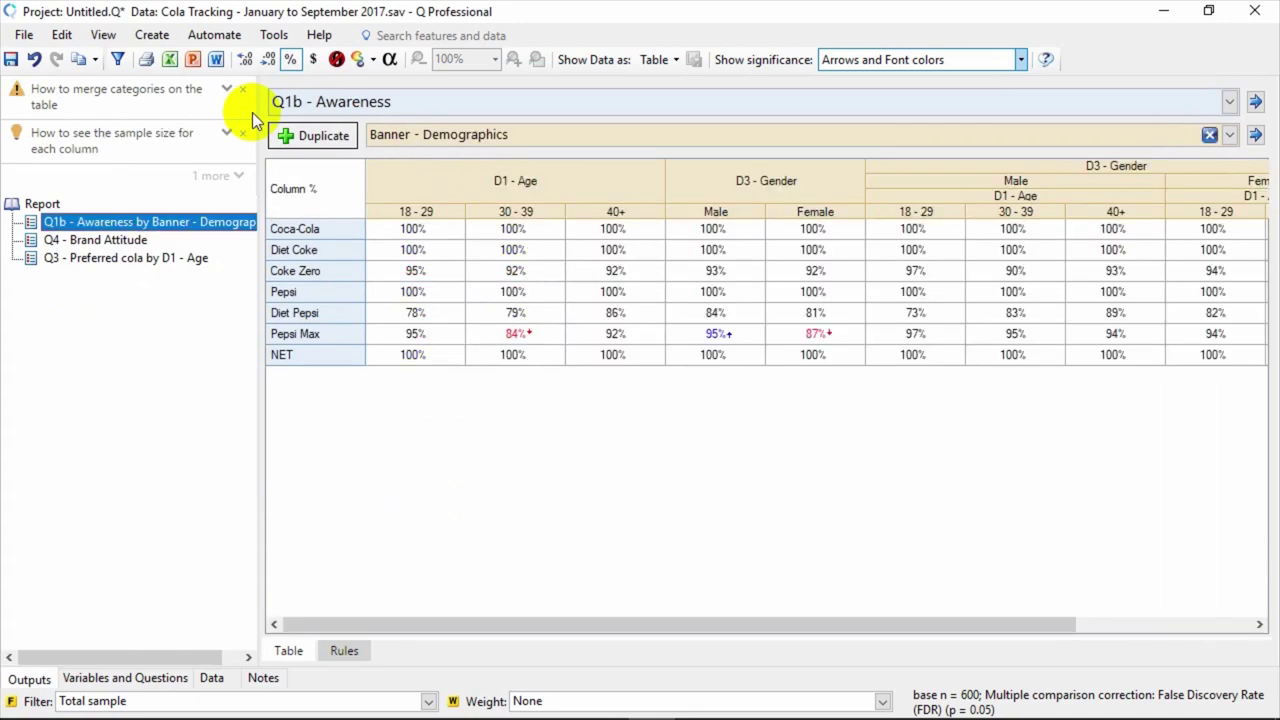
{"action": "left_click", "coordinate": [1231, 135]}
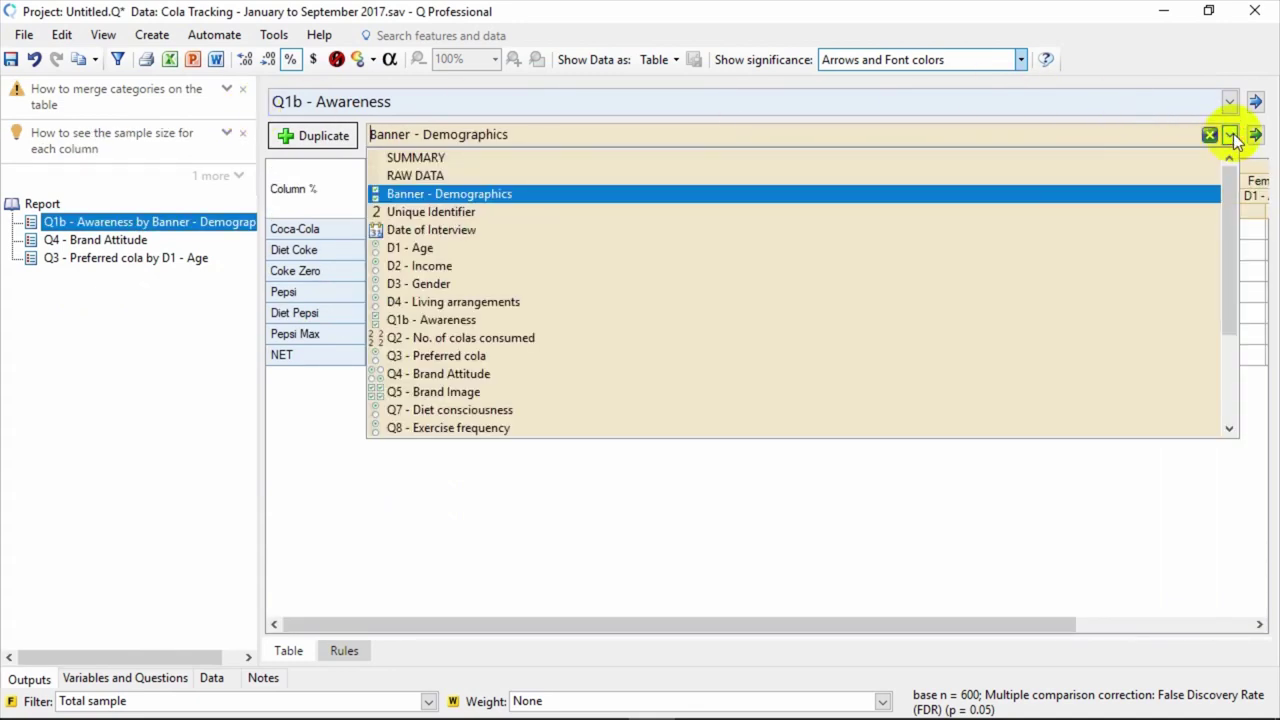
{"action": "left_click", "coordinate": [1231, 135]}
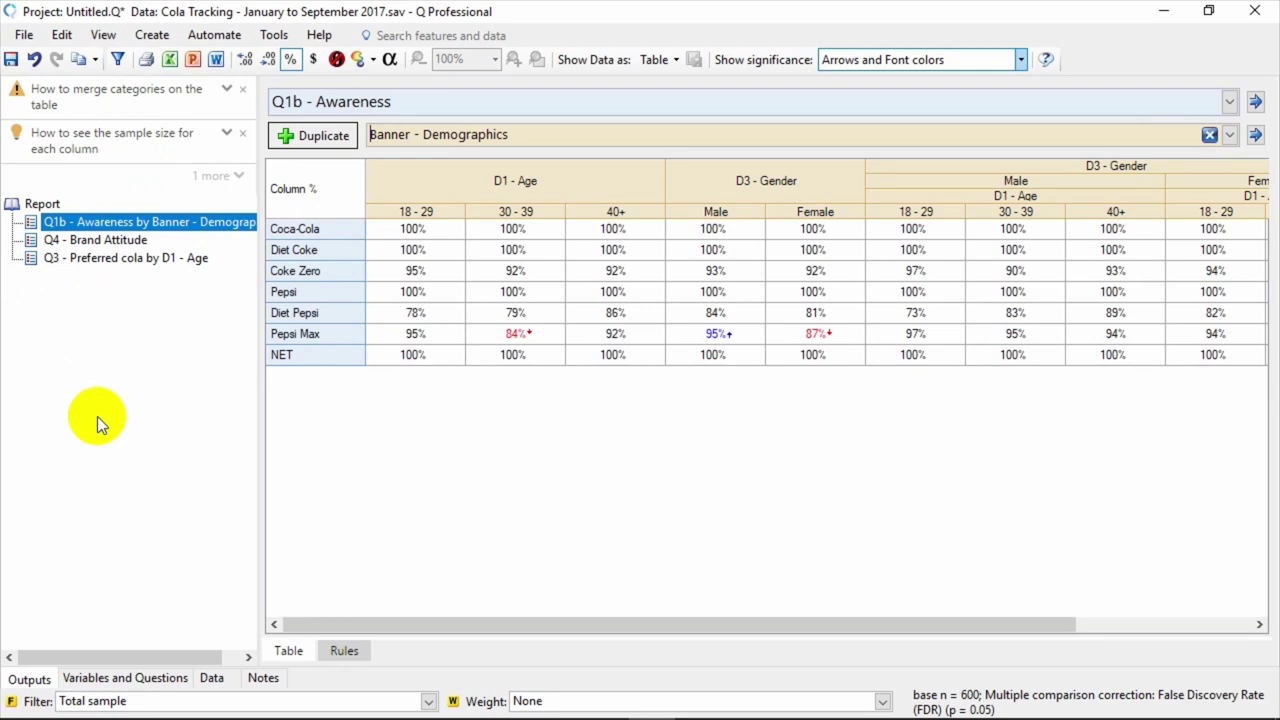
- Use Lots of Crosstabs to cross Q3, Q4 and Q8 by Banner - Demographics, Date of Interview and D2 - Income
{"action": "left_click", "coordinate": [151, 35]}
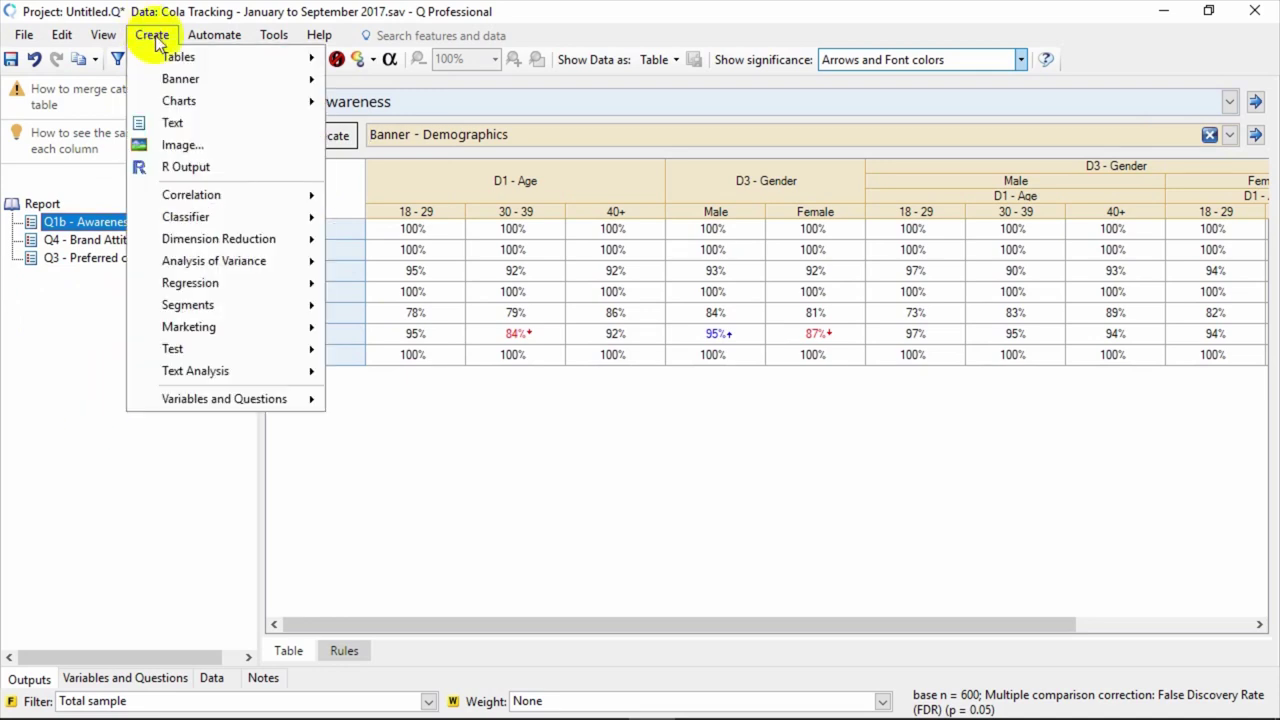
{"action": "mouse_move", "coordinate": [178, 57]}
{"action": "left_click", "coordinate": [380, 124]}
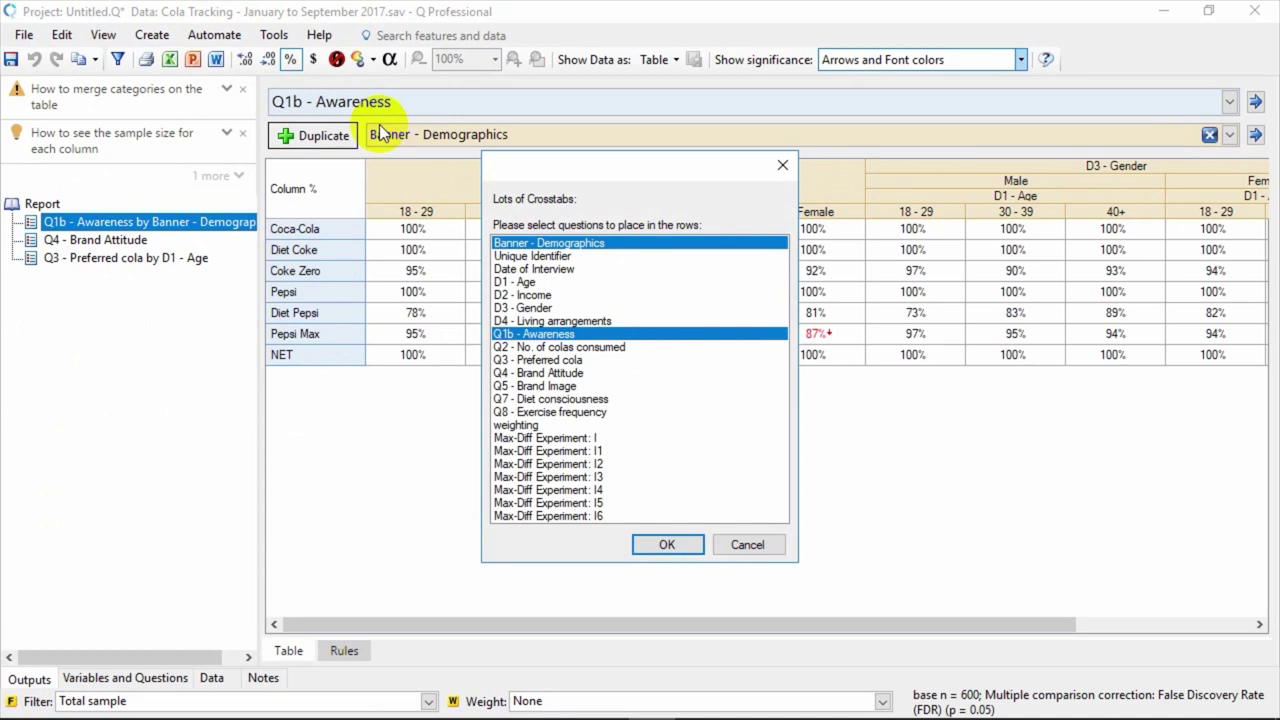
{"action": "left_click", "coordinate": [540, 360]}
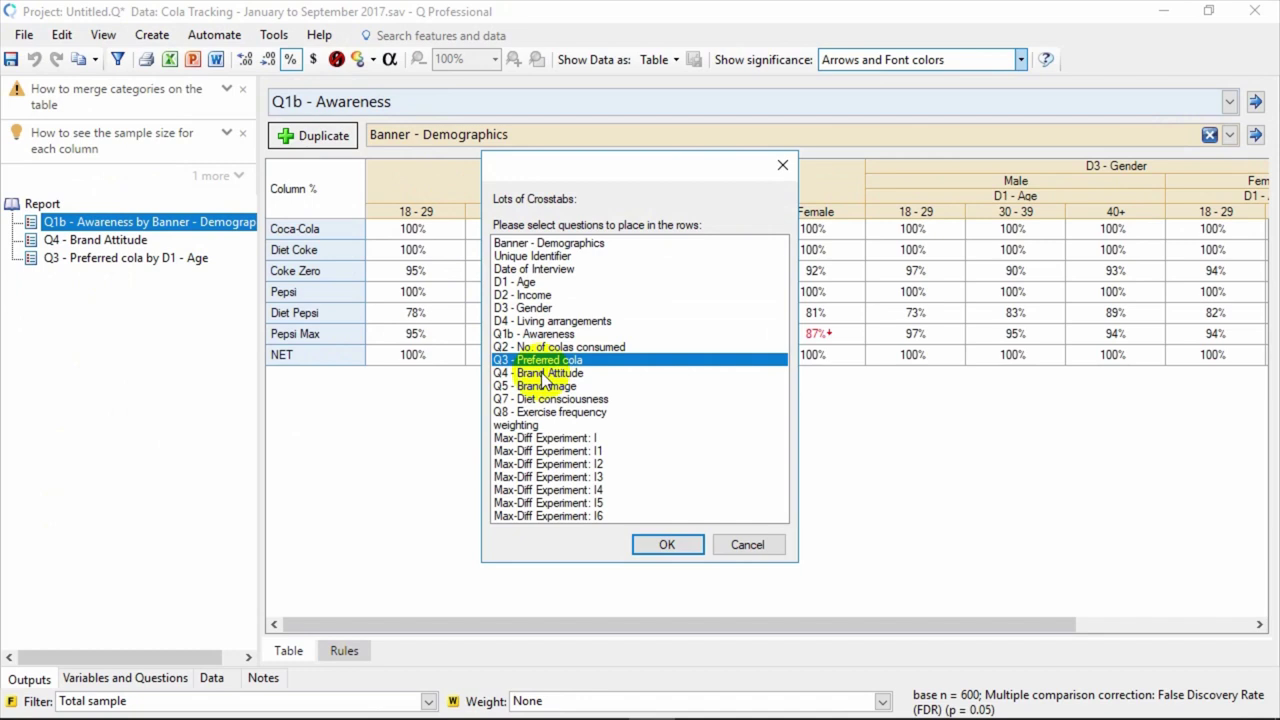
{"action": "left_click", "coordinate": [543, 373], "text": "ctrl"}
{"action": "left_click", "coordinate": [550, 413], "text": "ctrl"}
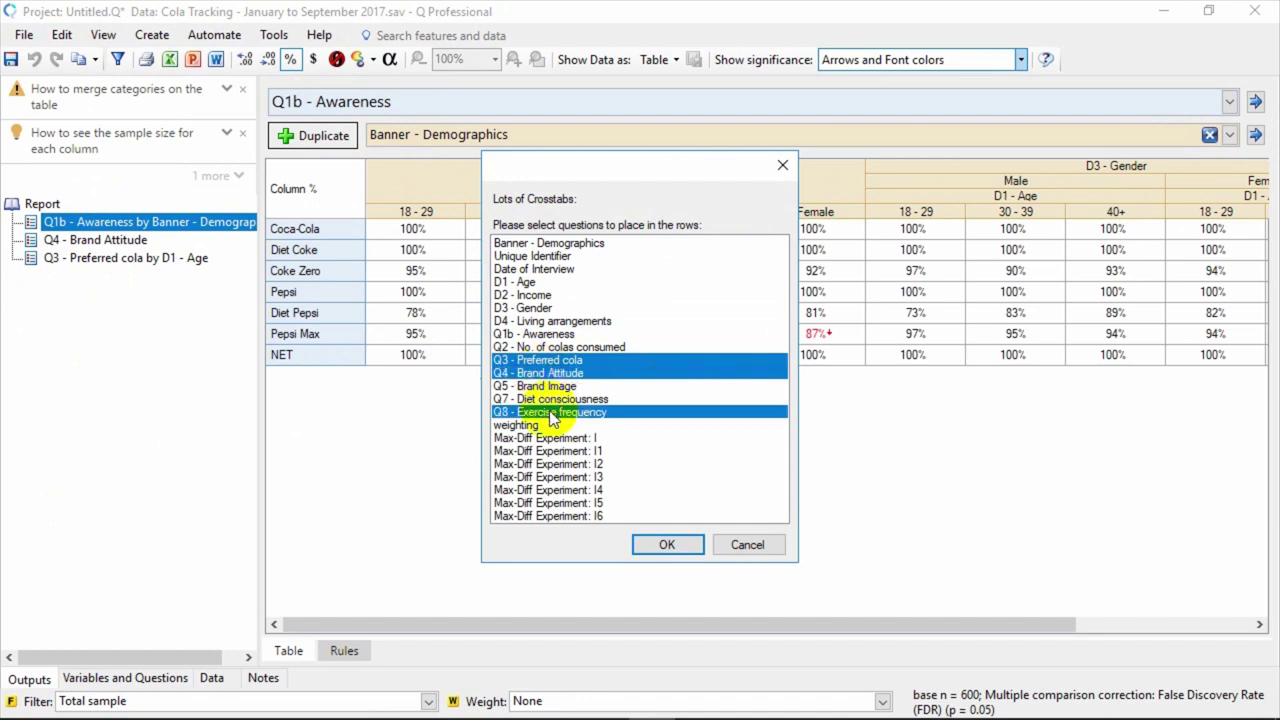
{"action": "left_click", "coordinate": [665, 546]}
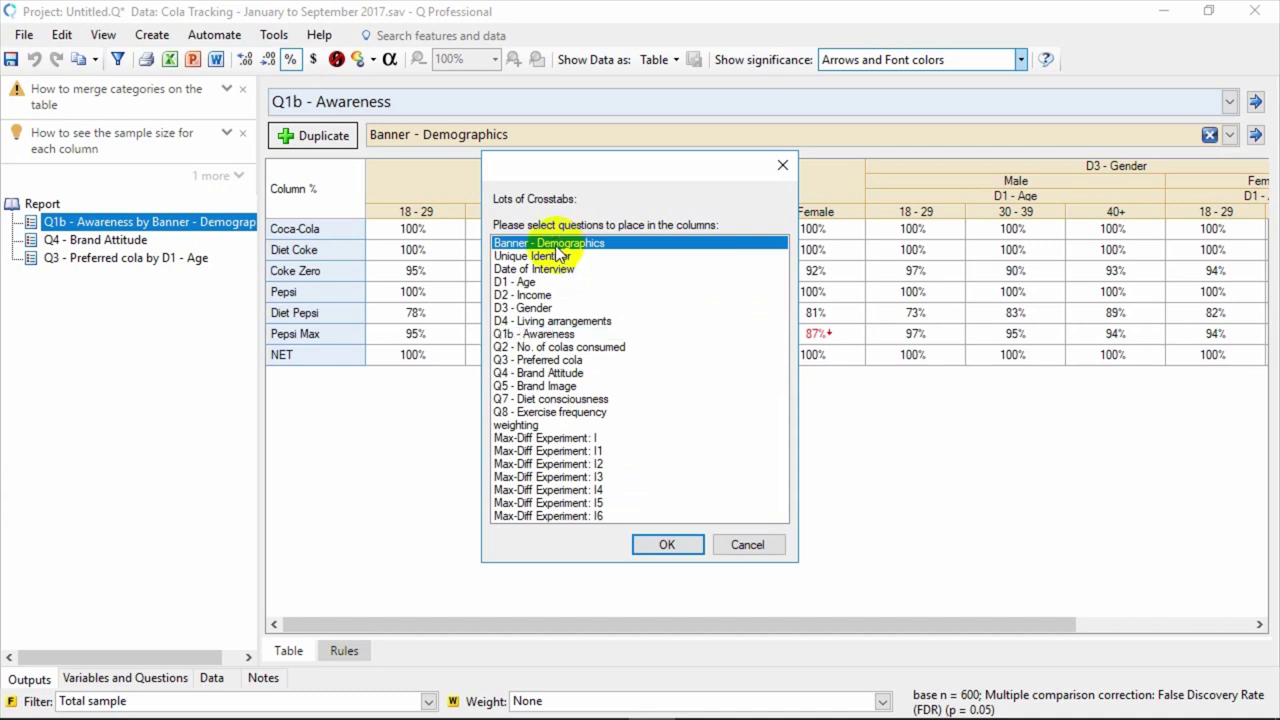
{"action": "left_click", "coordinate": [556, 270], "text": "ctrl"}
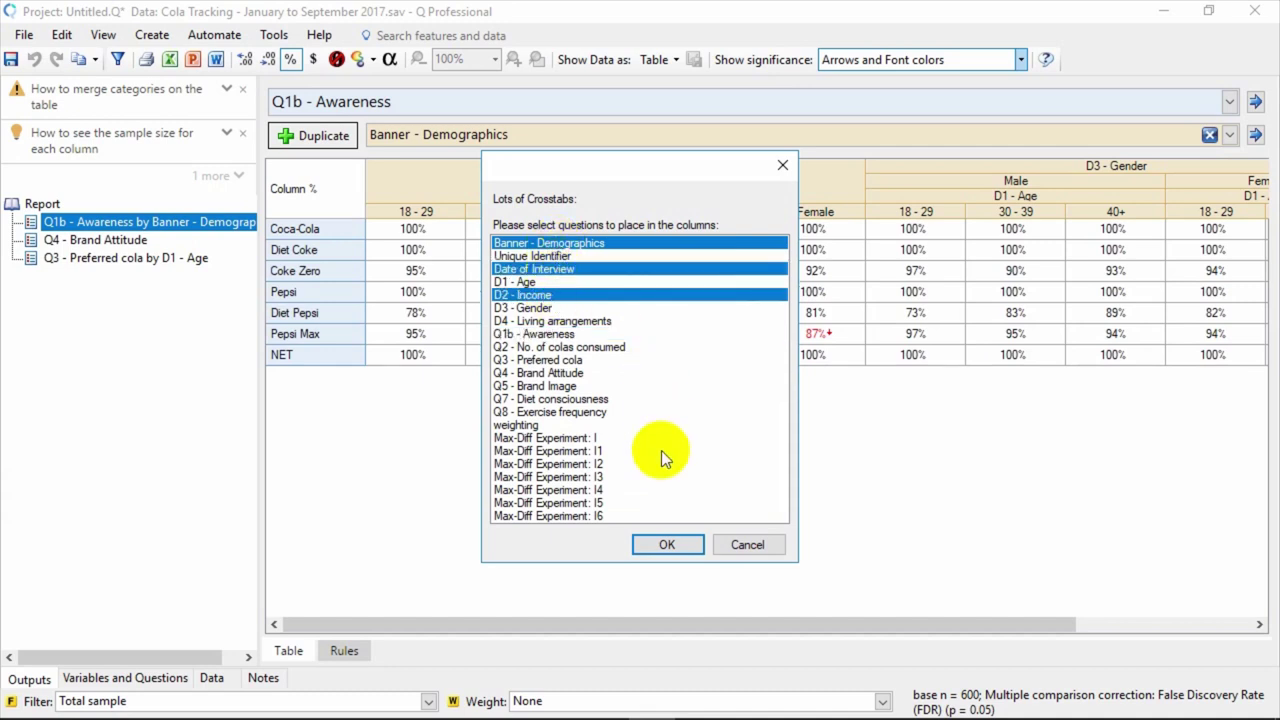
{"action": "left_click", "coordinate": [679, 546]}
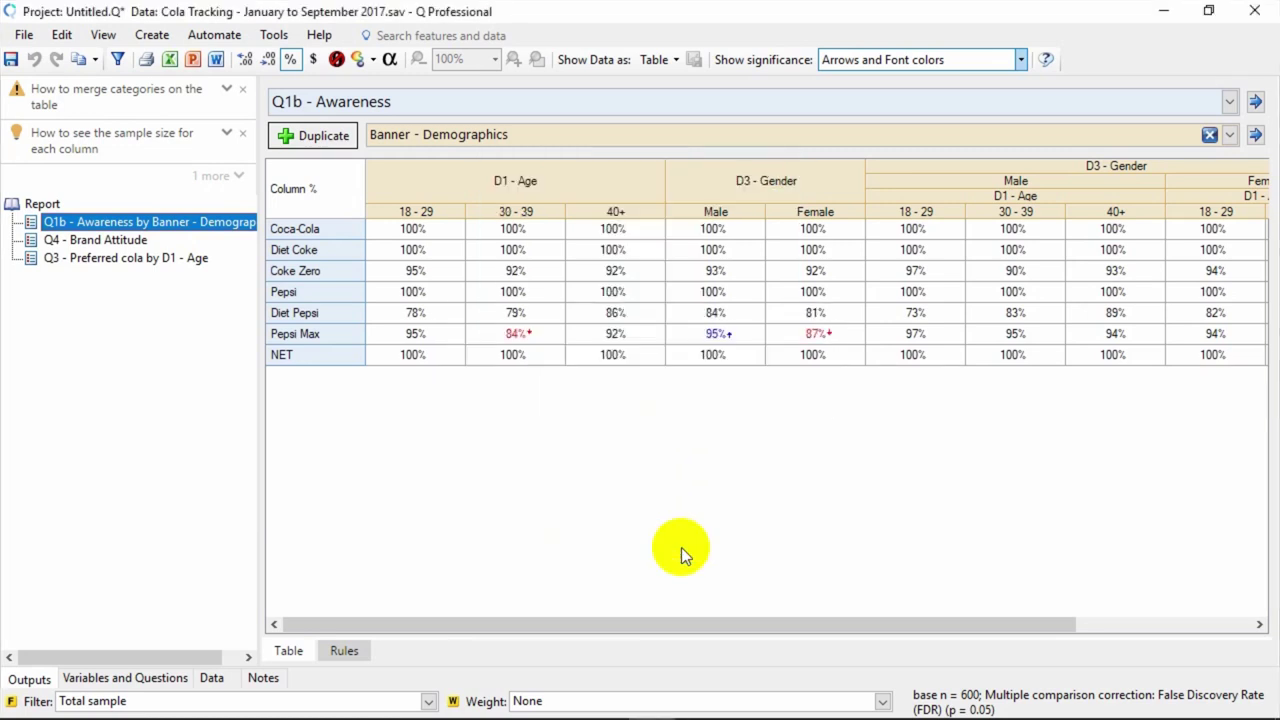
- Select all nine crosstabs and set the Excel export table style to Table Style Light 7
{"action": "left_click", "coordinate": [440, 472]}
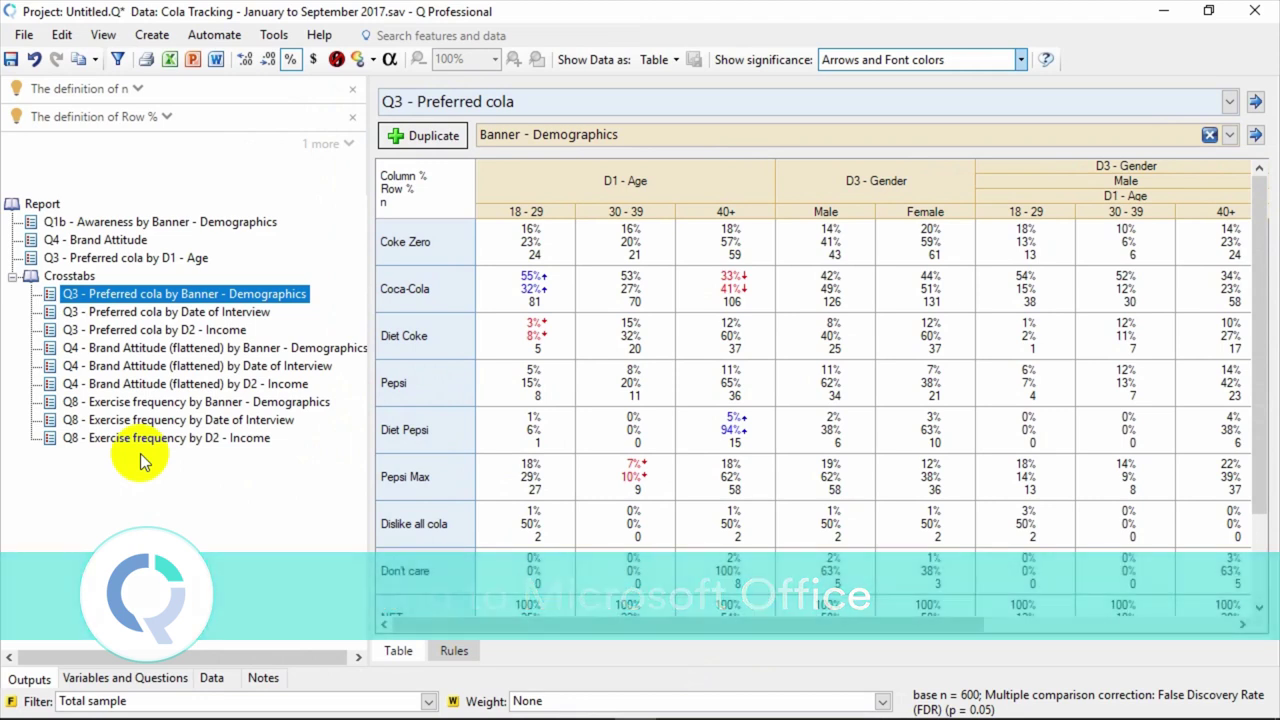
{"action": "left_click", "coordinate": [110, 445], "text": "shift"}
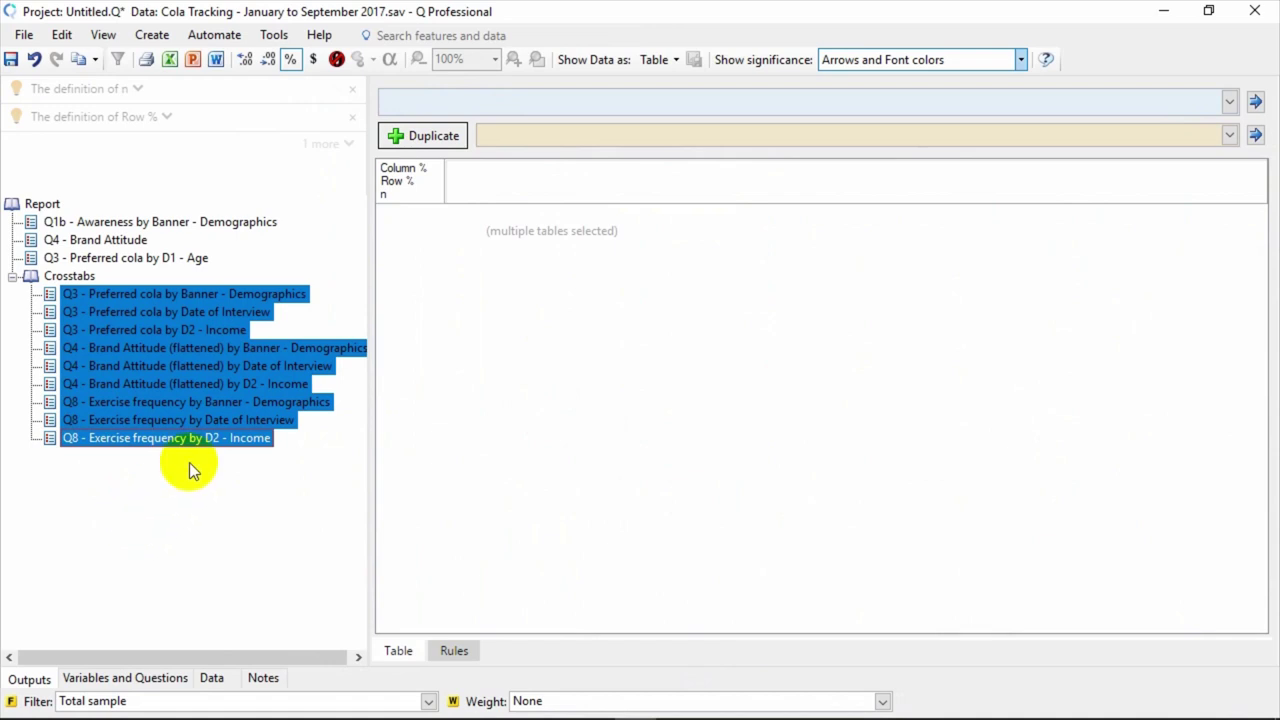
{"action": "left_click", "coordinate": [171, 62]}
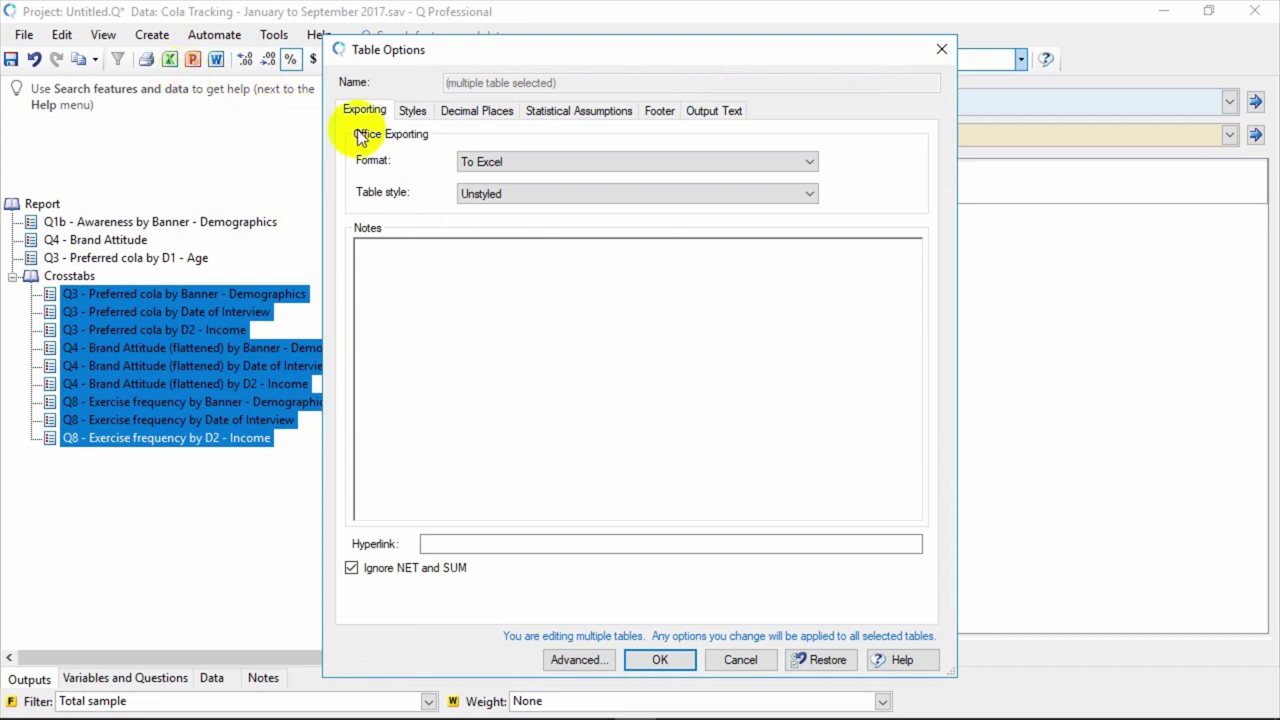
{"action": "left_click", "coordinate": [502, 198]}
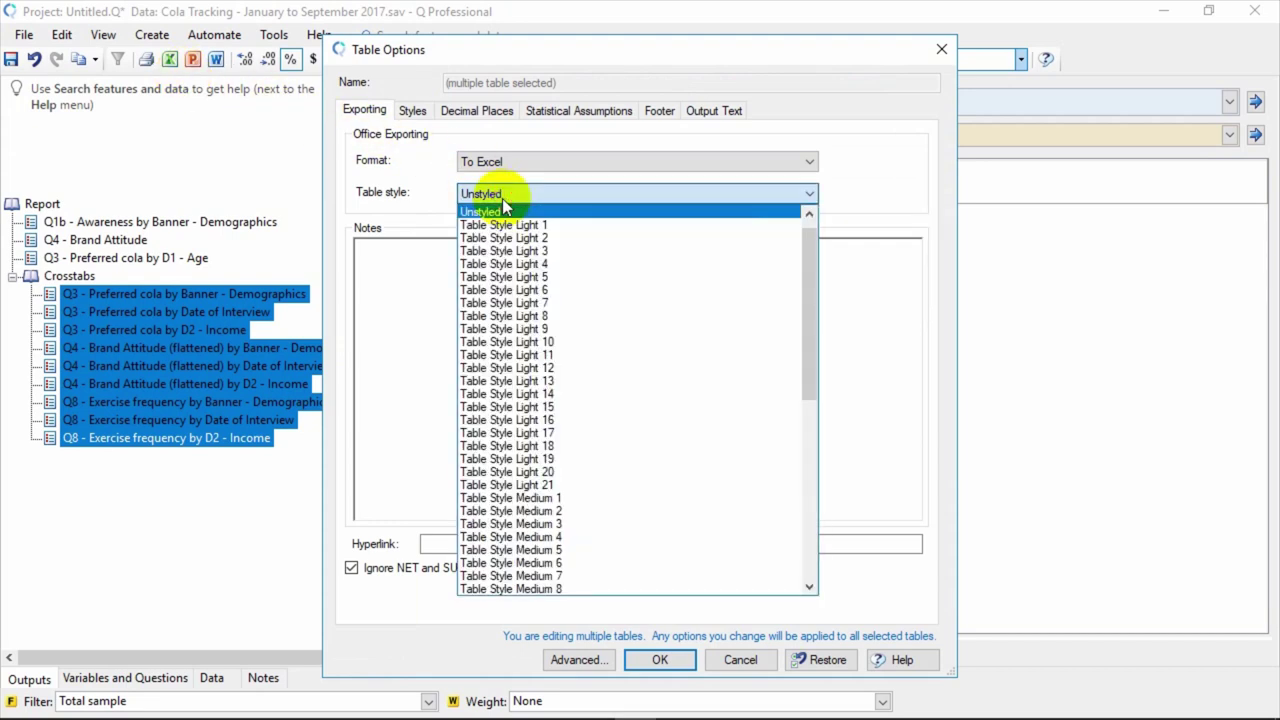
{"action": "left_click", "coordinate": [557, 303]}
- Add a table of contents and sequential table numbering, then run the Excel export
{"action": "left_click", "coordinate": [578, 660]}
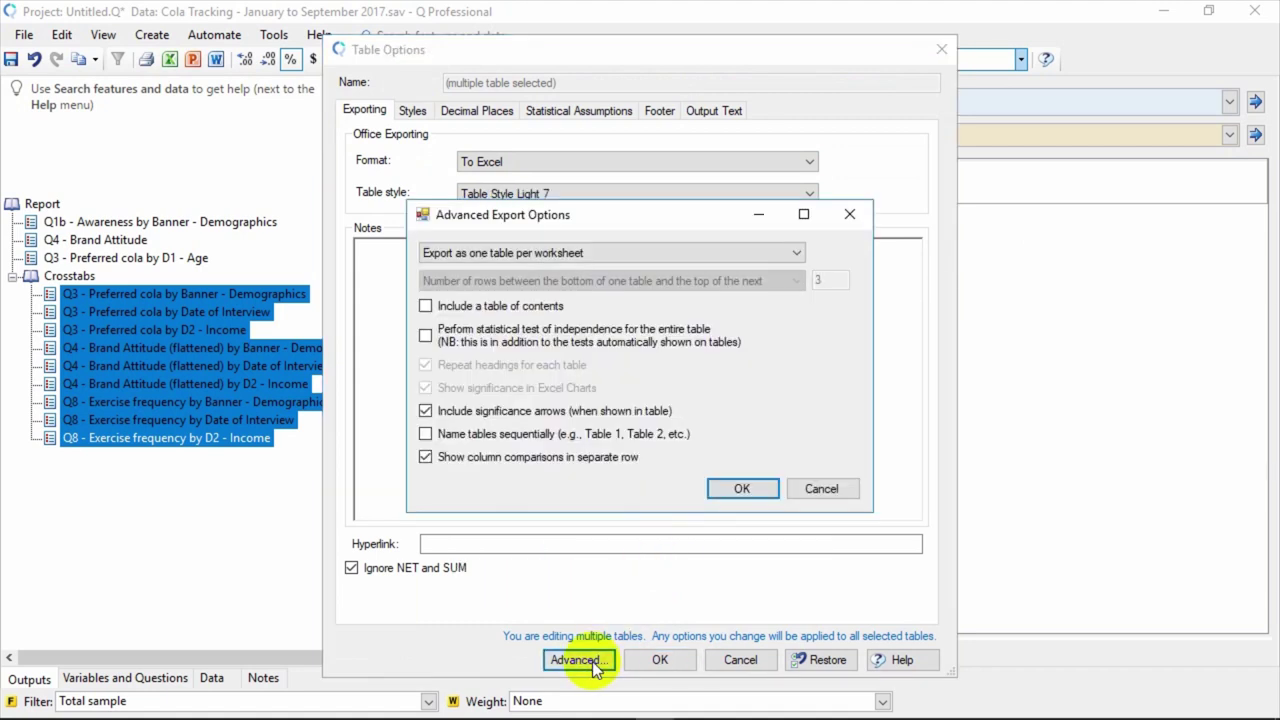
{"action": "left_click", "coordinate": [426, 306]}
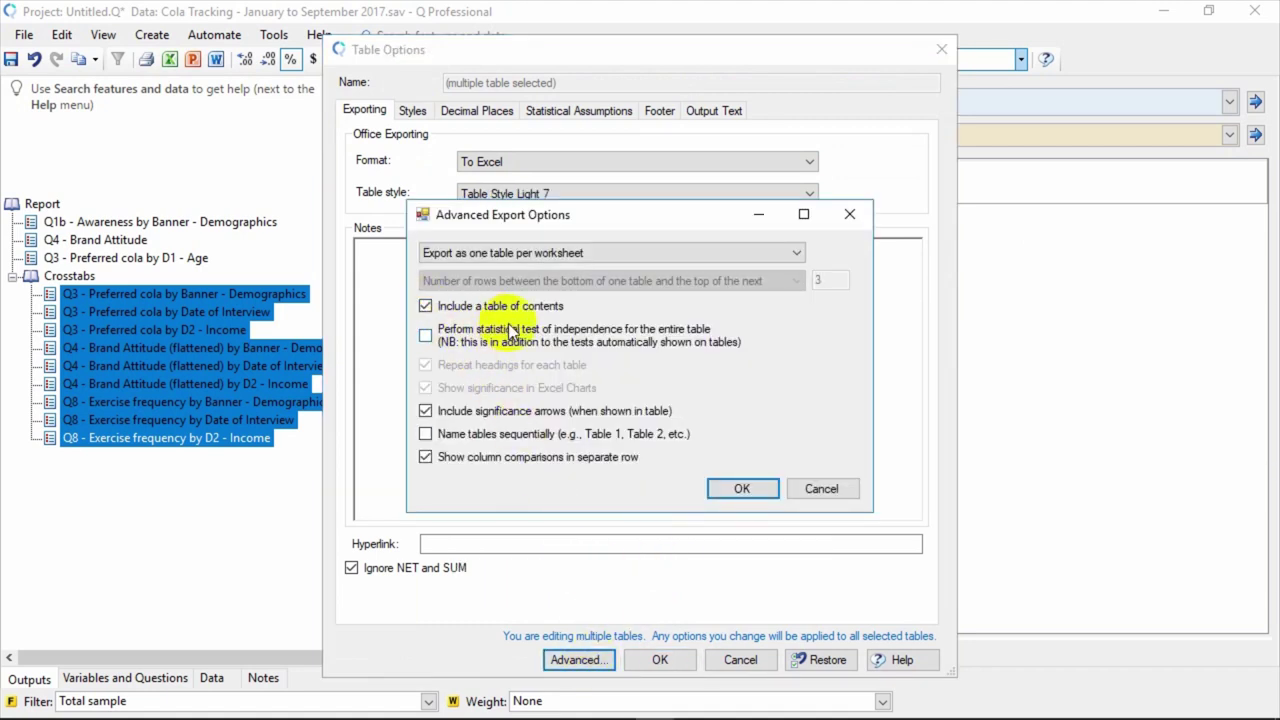
{"action": "left_click", "coordinate": [562, 435]}
{"action": "left_click", "coordinate": [725, 488]}
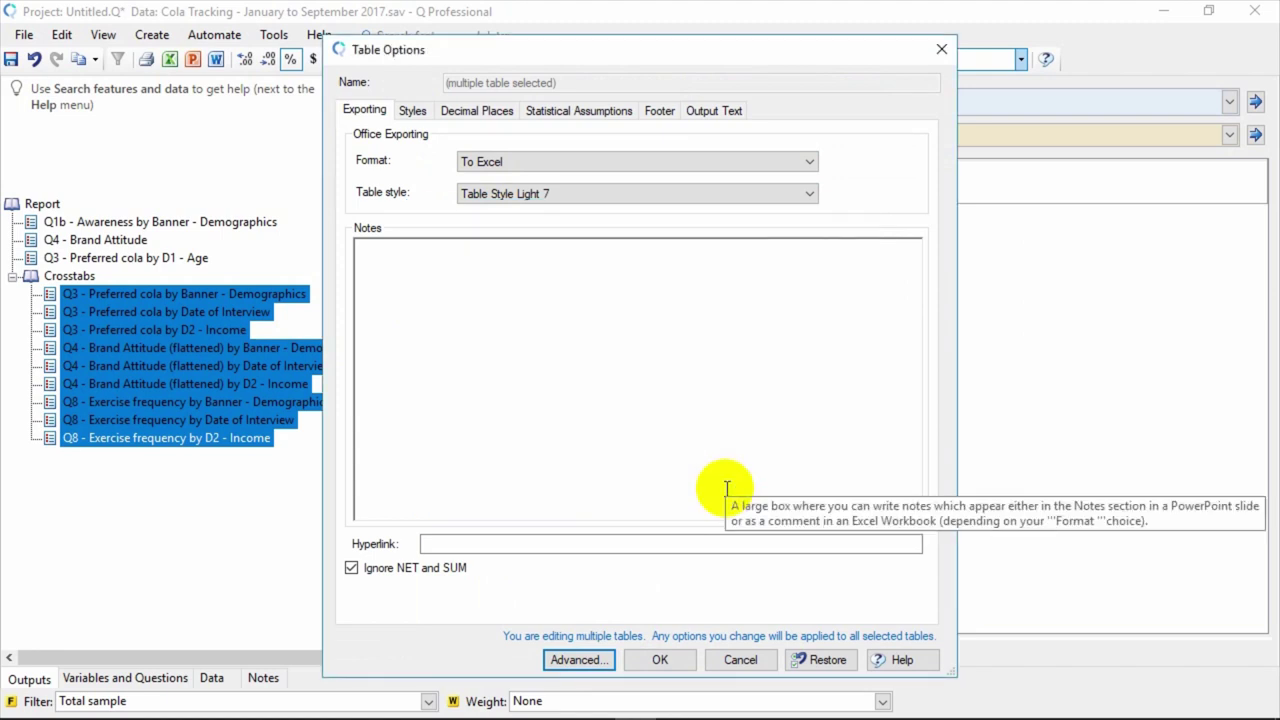
{"action": "left_click", "coordinate": [672, 664]}
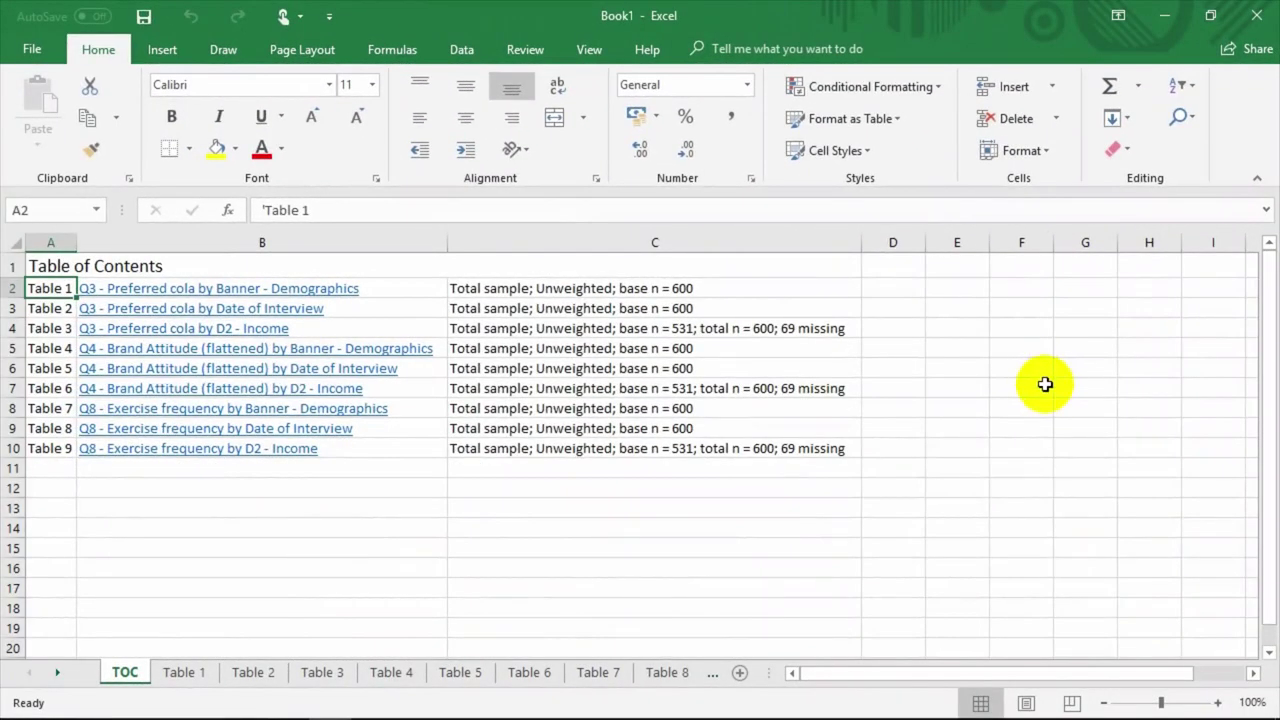
- Check the Table 1 and Table 2 sheets, then go back to the Table of Contents via Back to TOC
{"action": "left_click", "coordinate": [185, 672]}
{"action": "left_click", "coordinate": [250, 675]}
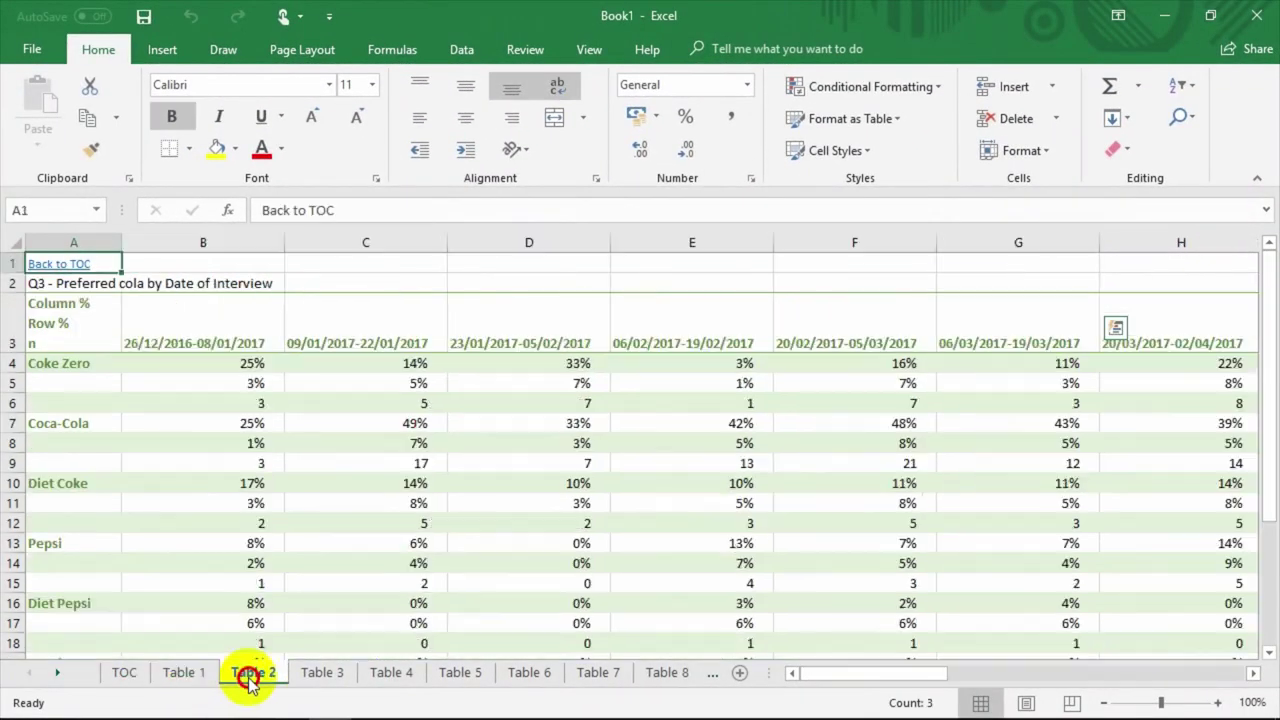
{"action": "left_click", "coordinate": [62, 262]}
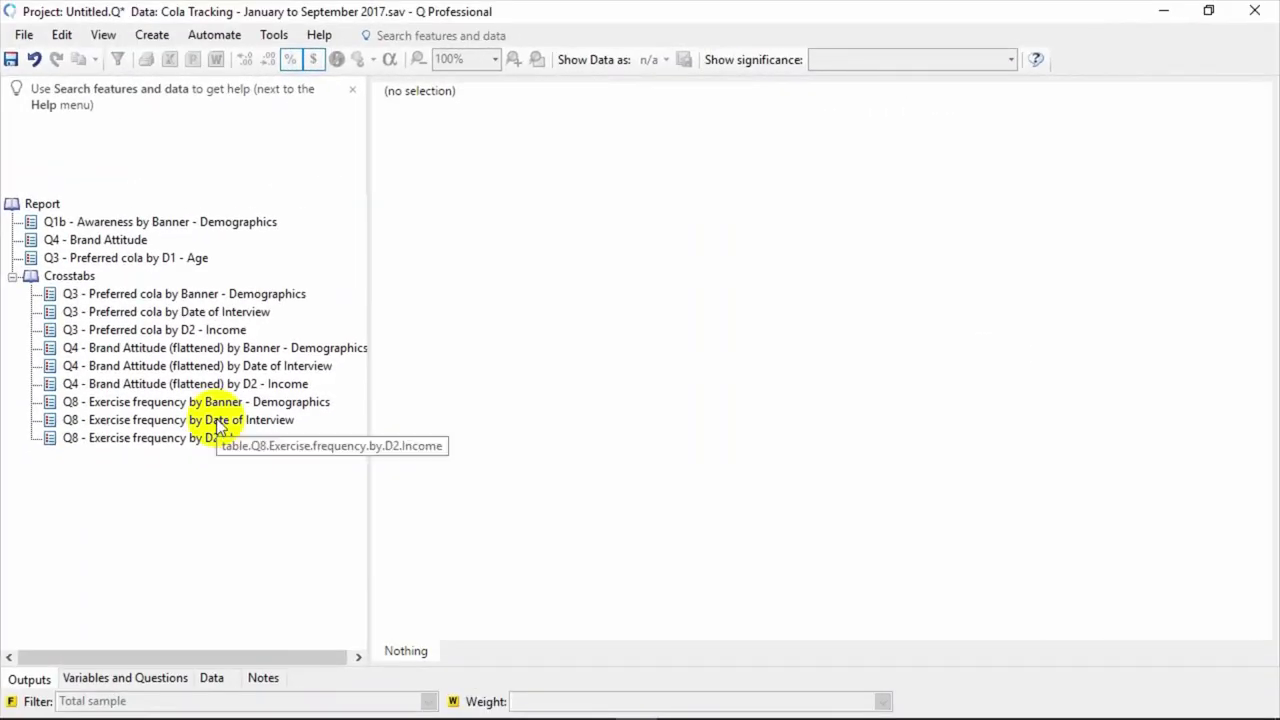
- Export Q3 - Preferred cola by D1 - Age as an Excel chart to the Q Demonstration - MS edits deck
{"action": "left_click", "coordinate": [164, 259]}
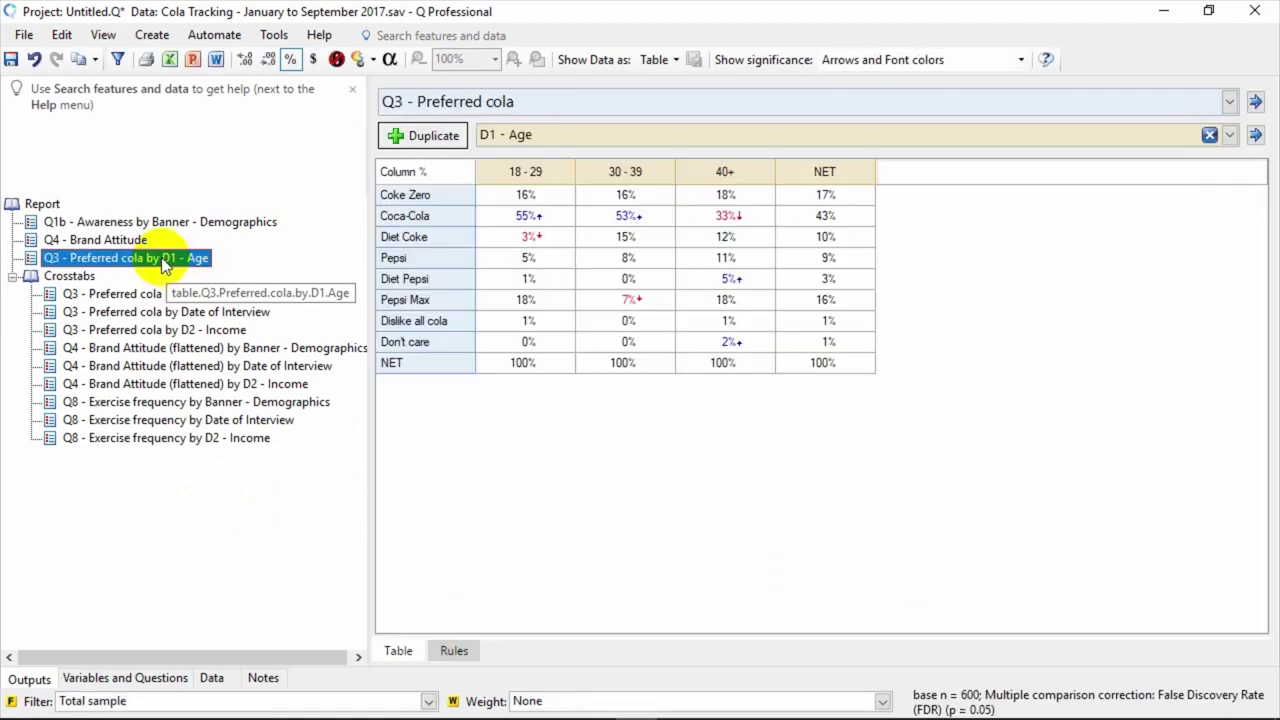
{"action": "left_click", "coordinate": [194, 59]}
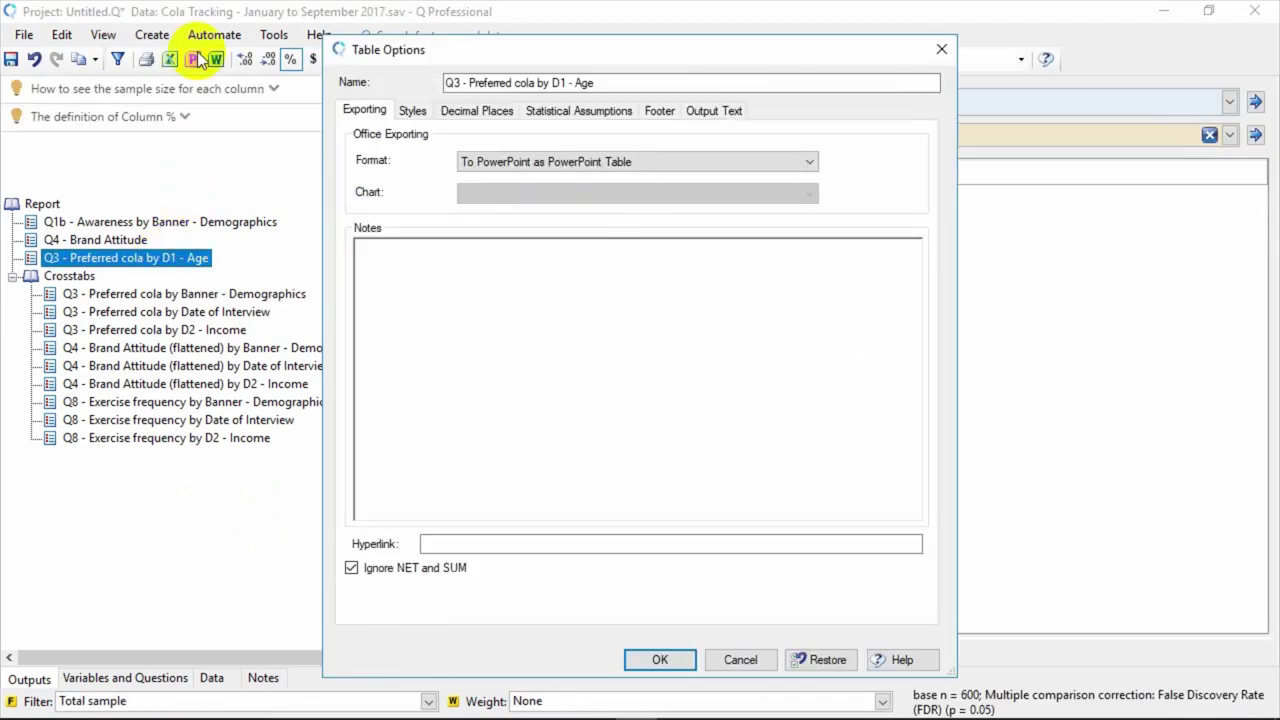
{"action": "left_click", "coordinate": [466, 160]}
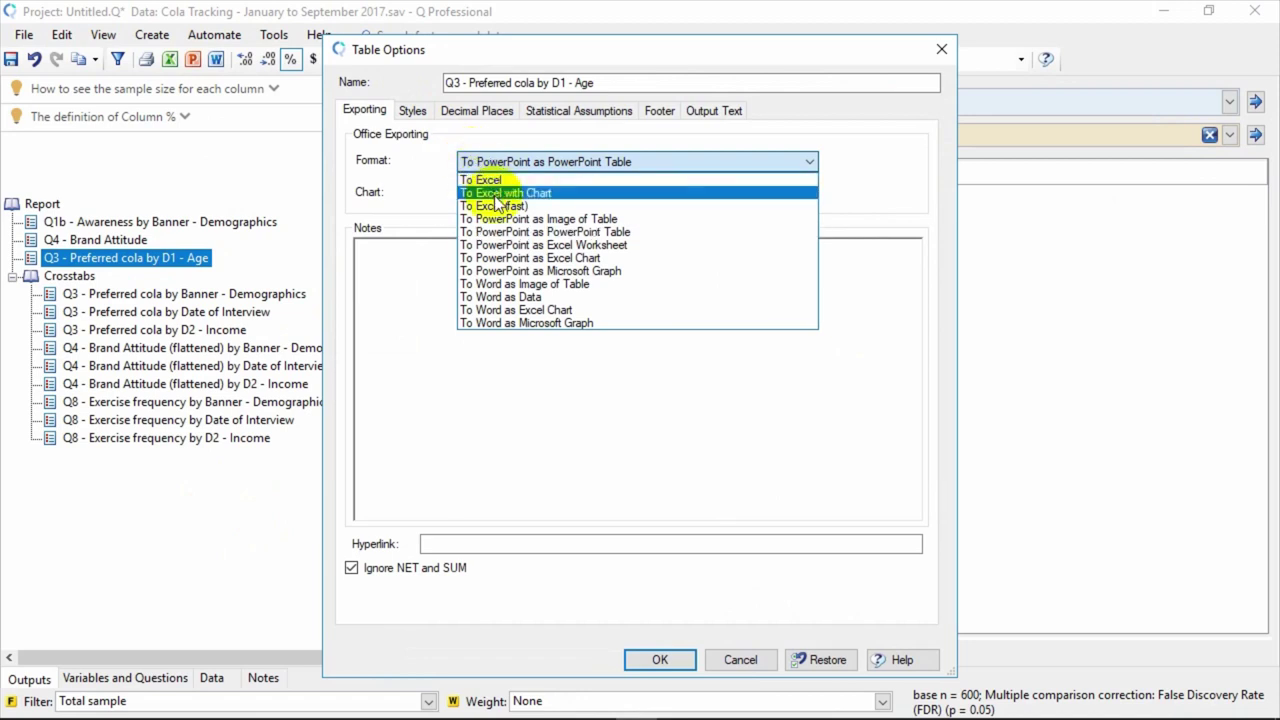
{"action": "left_click", "coordinate": [487, 258]}
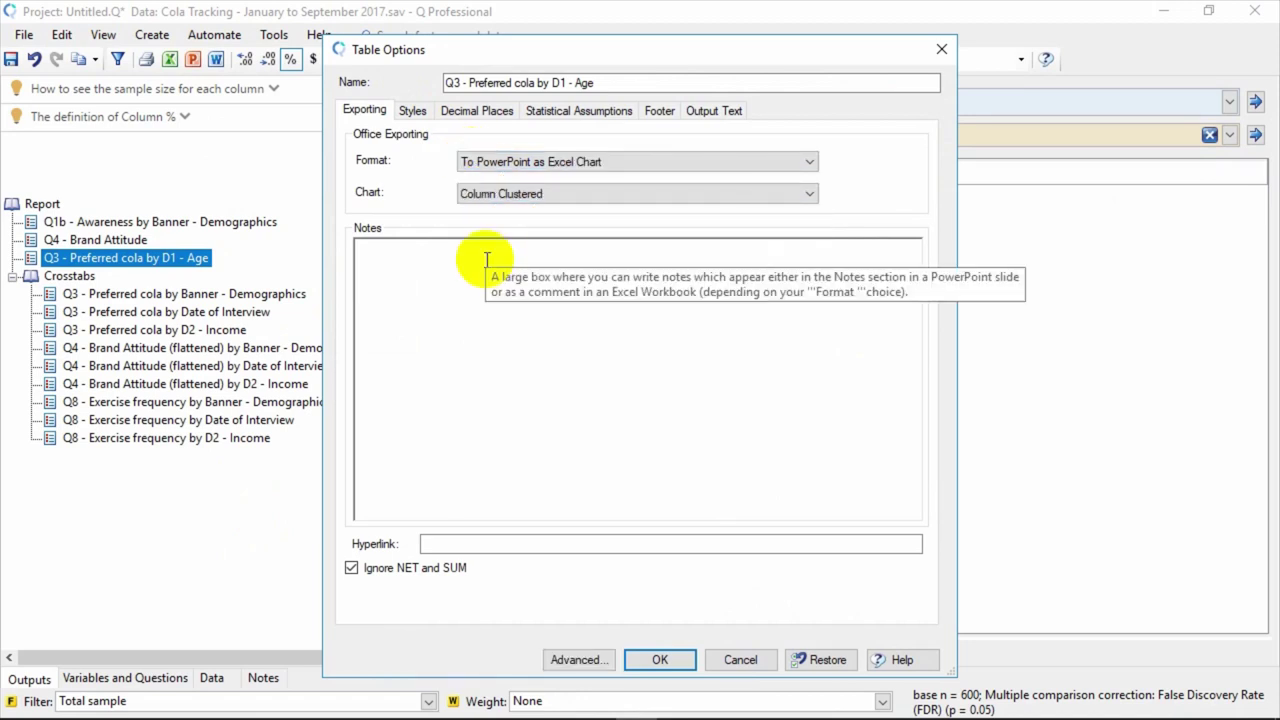
{"action": "left_click", "coordinate": [660, 659]}
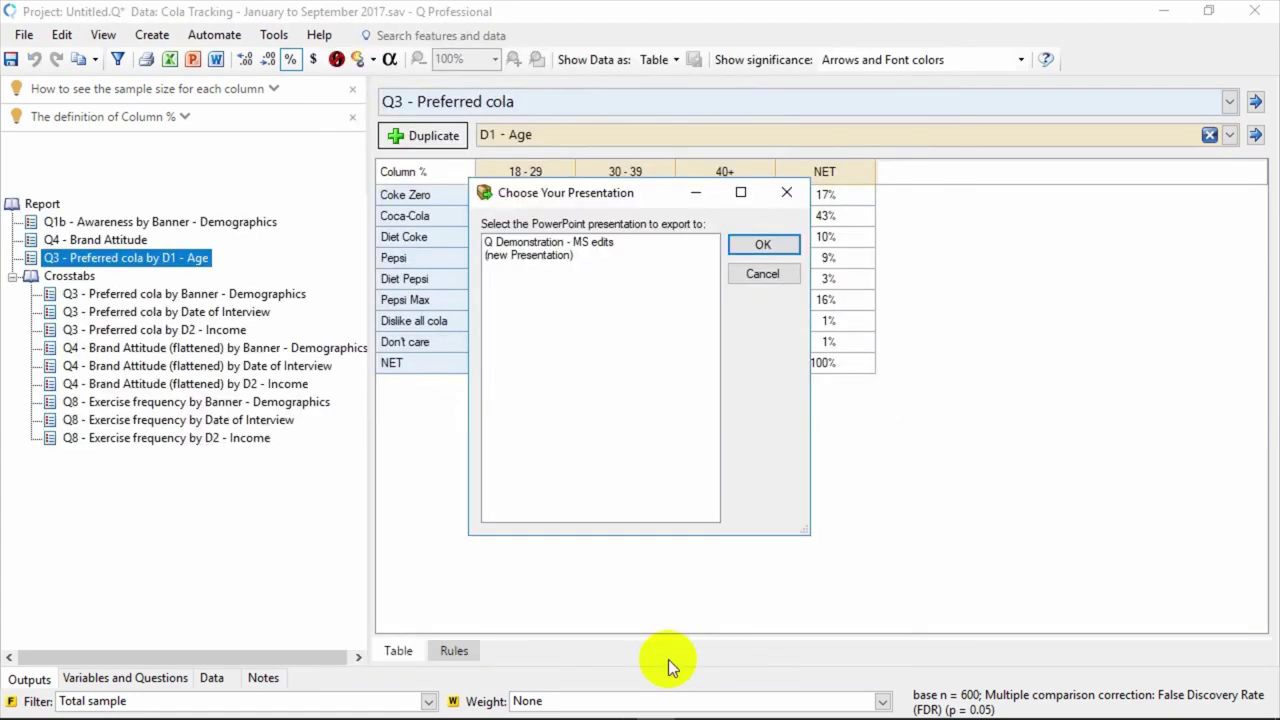
{"action": "left_click", "coordinate": [595, 243]}
- Export the chart into the deck, shrink it and apply a light gradient chart style
{"action": "left_click", "coordinate": [781, 247]}
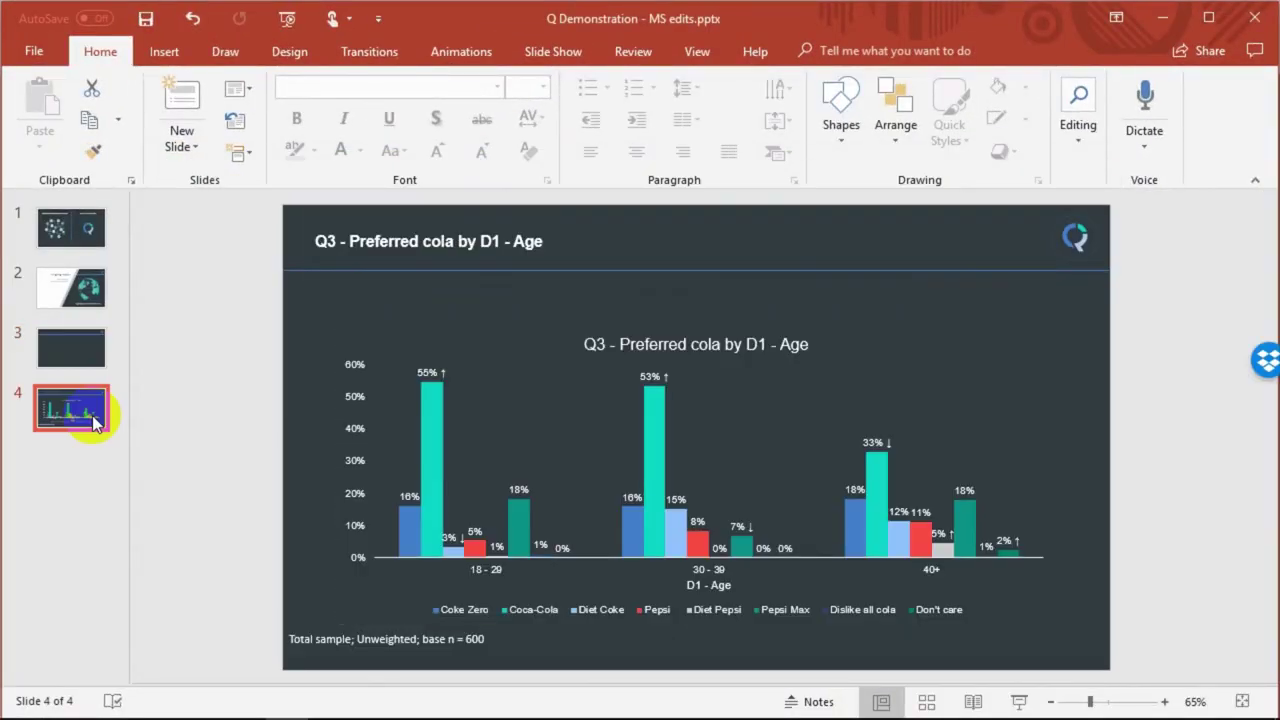
{"action": "left_click", "coordinate": [443, 451]}
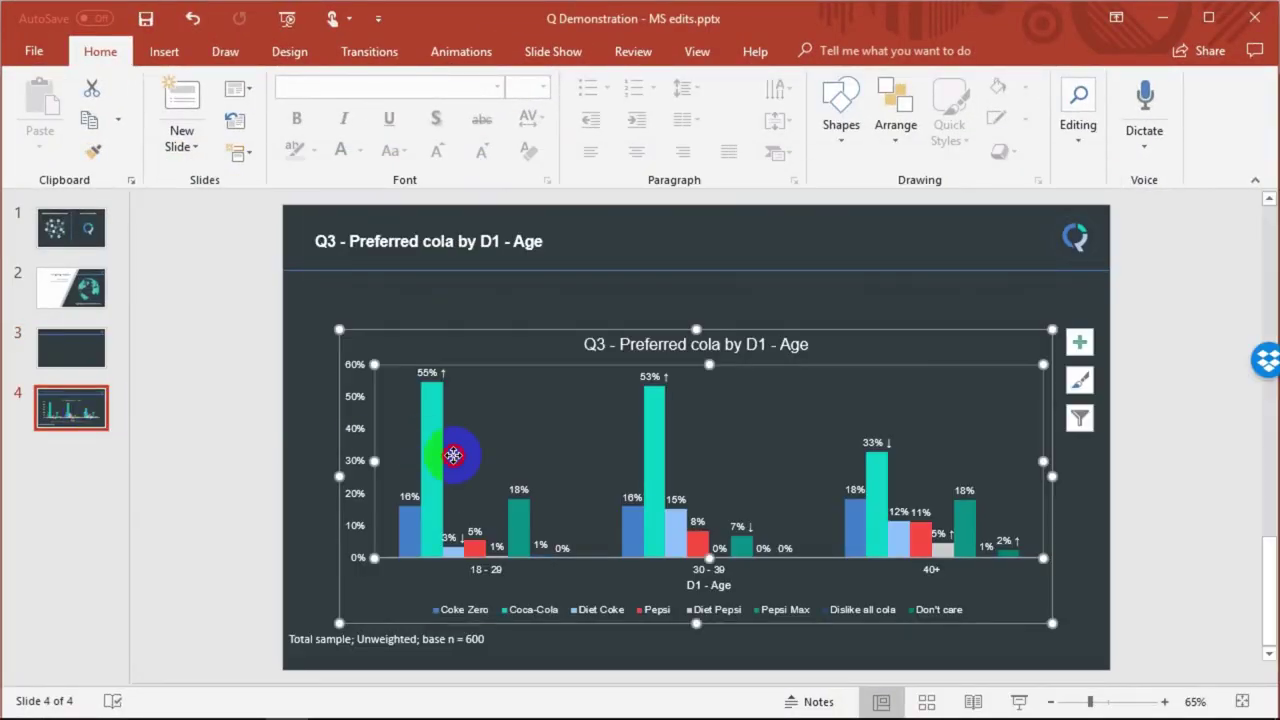
{"action": "left_click_drag", "start_coordinate": [1052, 329], "coordinate": [971, 294]}
{"action": "left_click", "coordinate": [820, 51]}
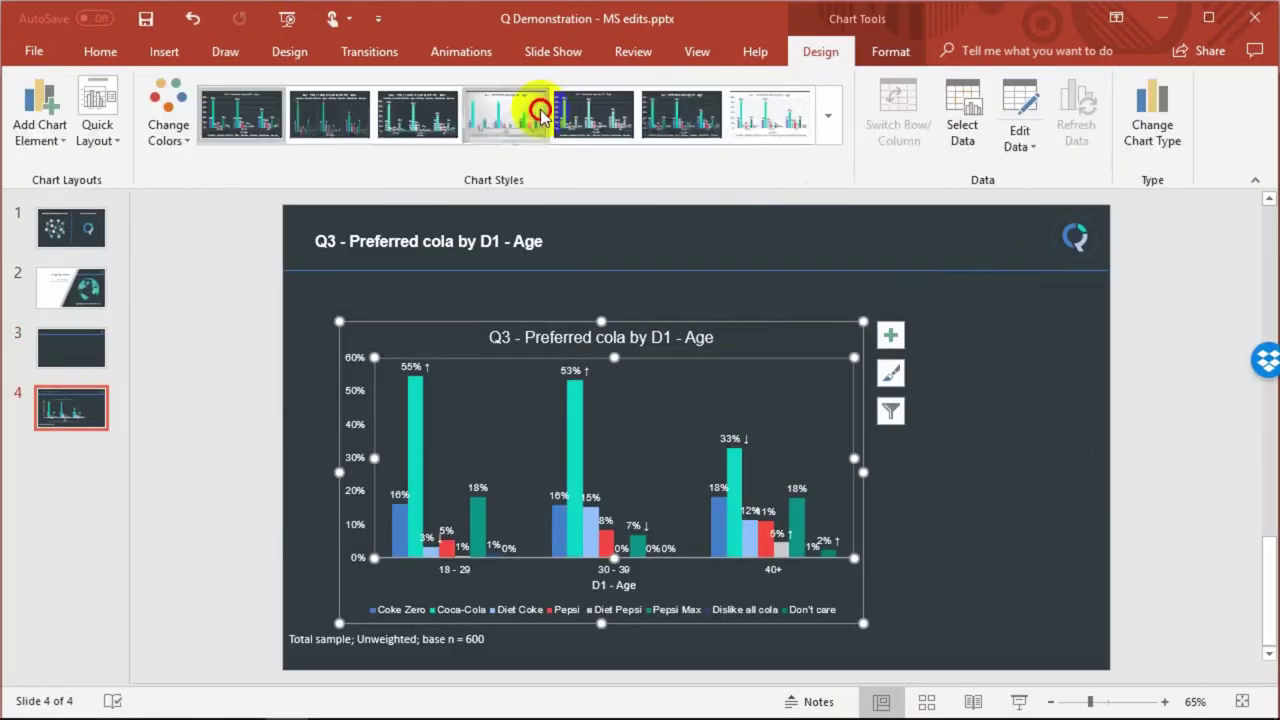
{"action": "left_click", "coordinate": [540, 109]}
- Move the chart from slide 4 onto slide 3 and make it narrower
{"action": "left_click", "coordinate": [514, 400]}
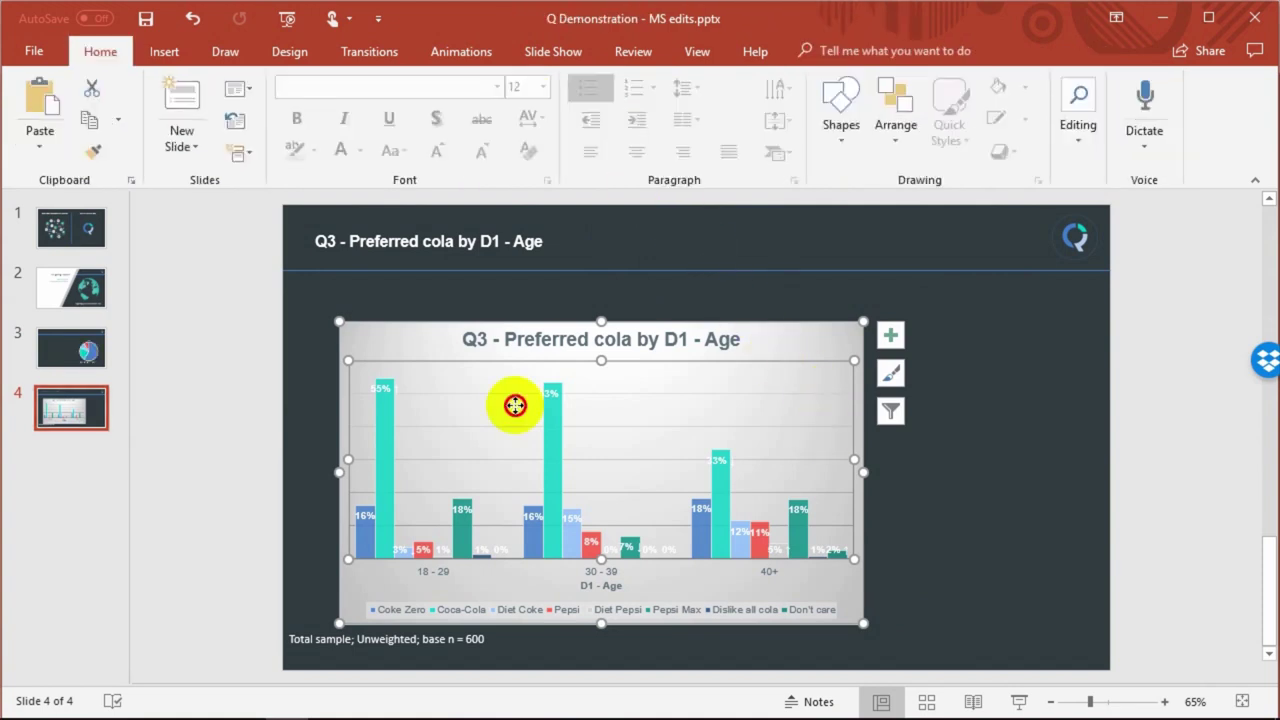
{"action": "left_click", "coordinate": [418, 318]}
{"action": "left_click", "coordinate": [418, 320]}
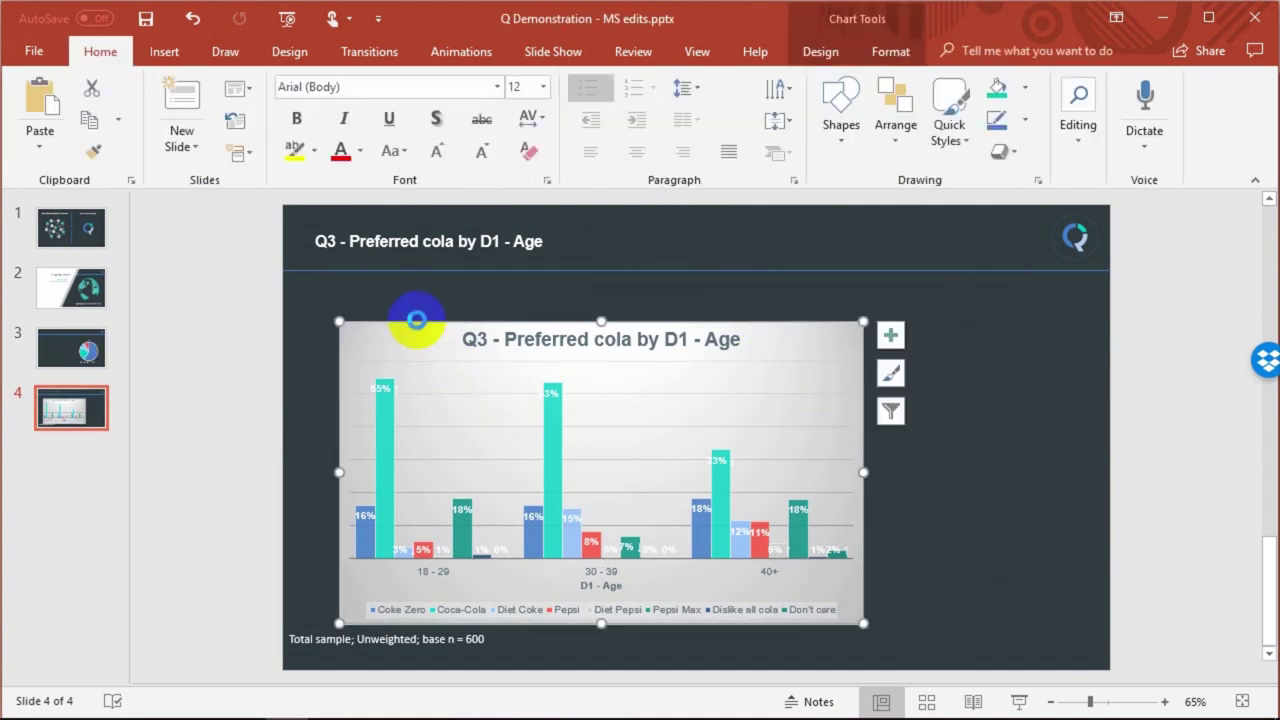
{"action": "key", "text": "Delete"}
{"action": "left_click", "coordinate": [88, 346]}
{"action": "key", "text": "ctrl+v"}
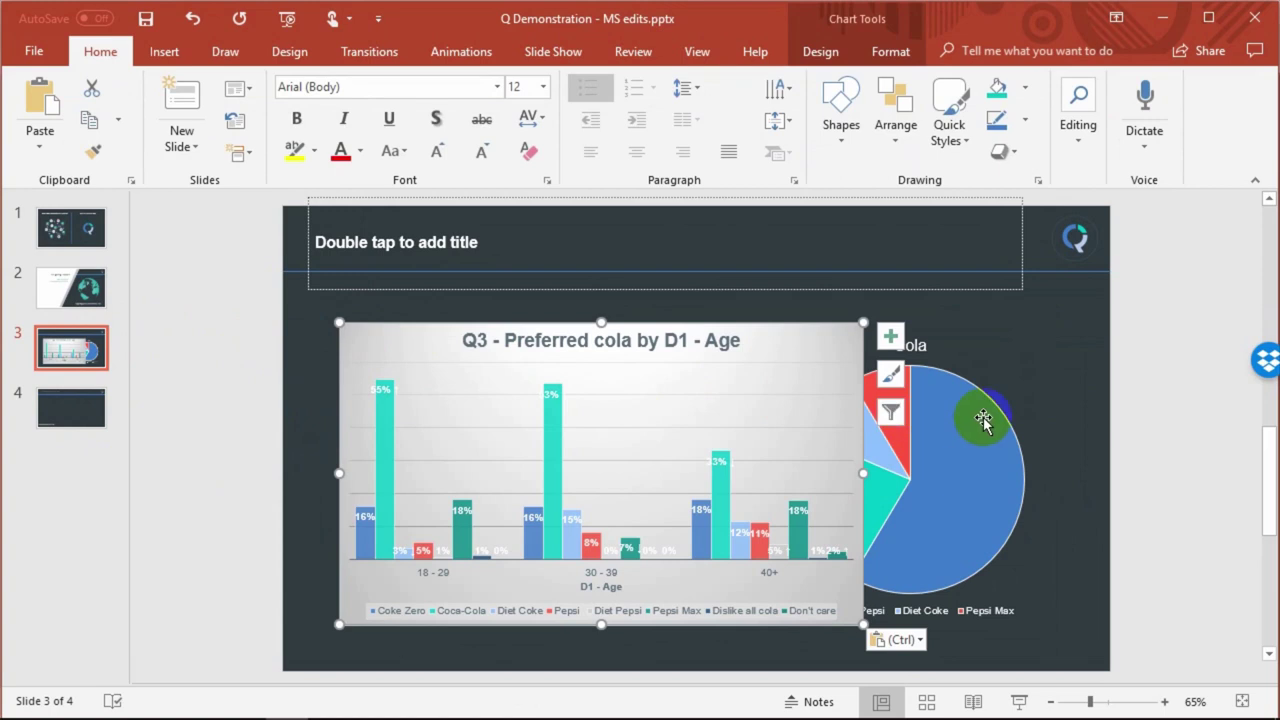
{"action": "left_click_drag", "start_coordinate": [863, 336], "coordinate": [743, 322]}
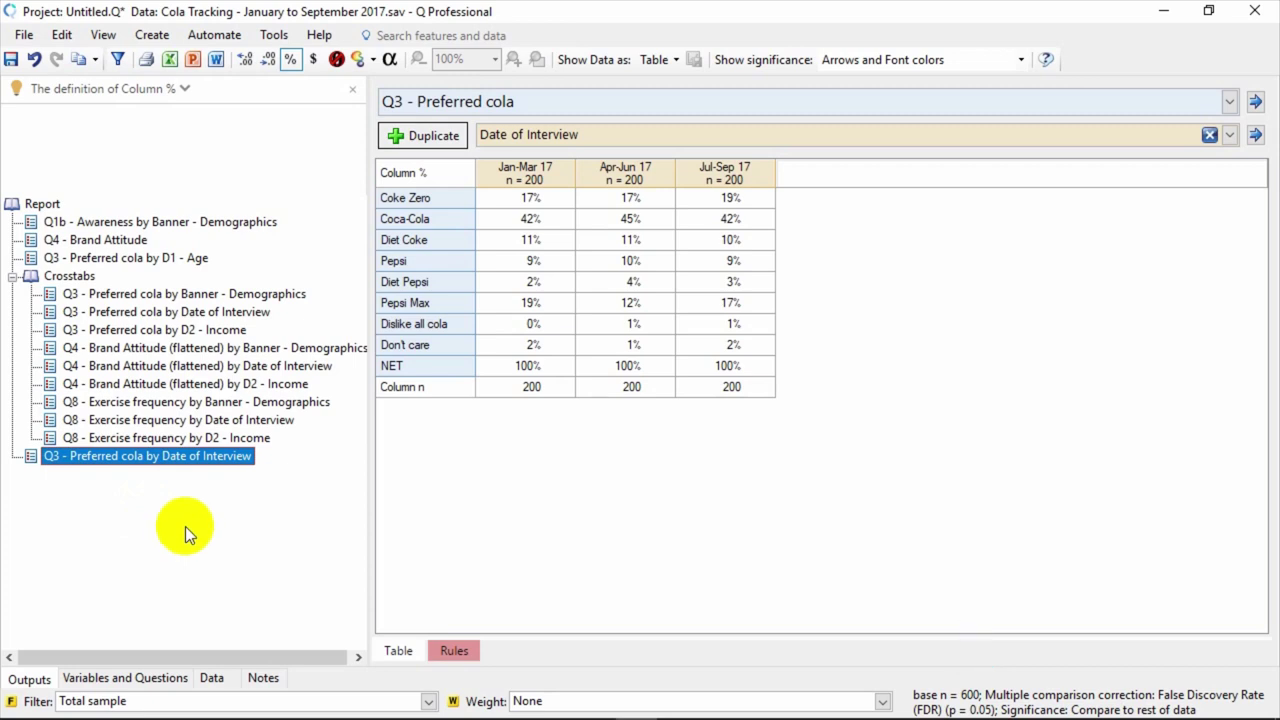
- Replace the project data with Cola Tracking - January to December 2017.sav
{"action": "left_click", "coordinate": [24, 34]}
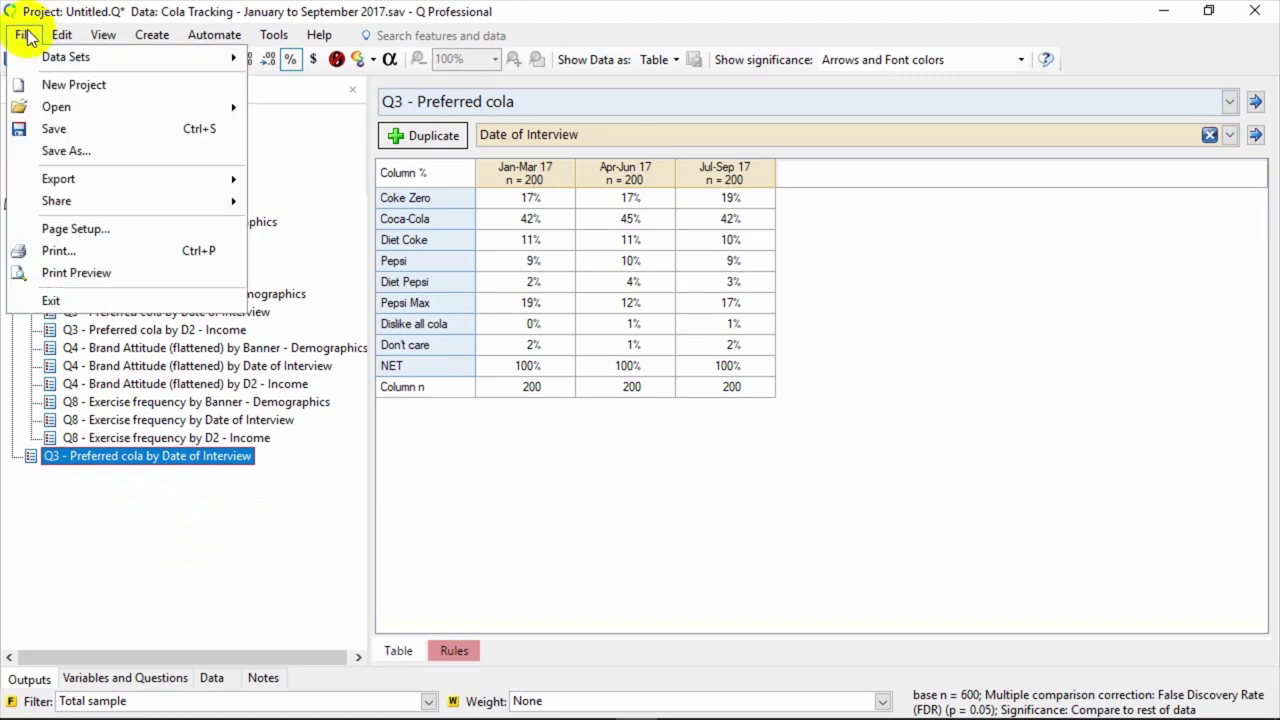
{"action": "left_click", "coordinate": [45, 60]}
{"action": "mouse_move", "coordinate": [310, 85]}
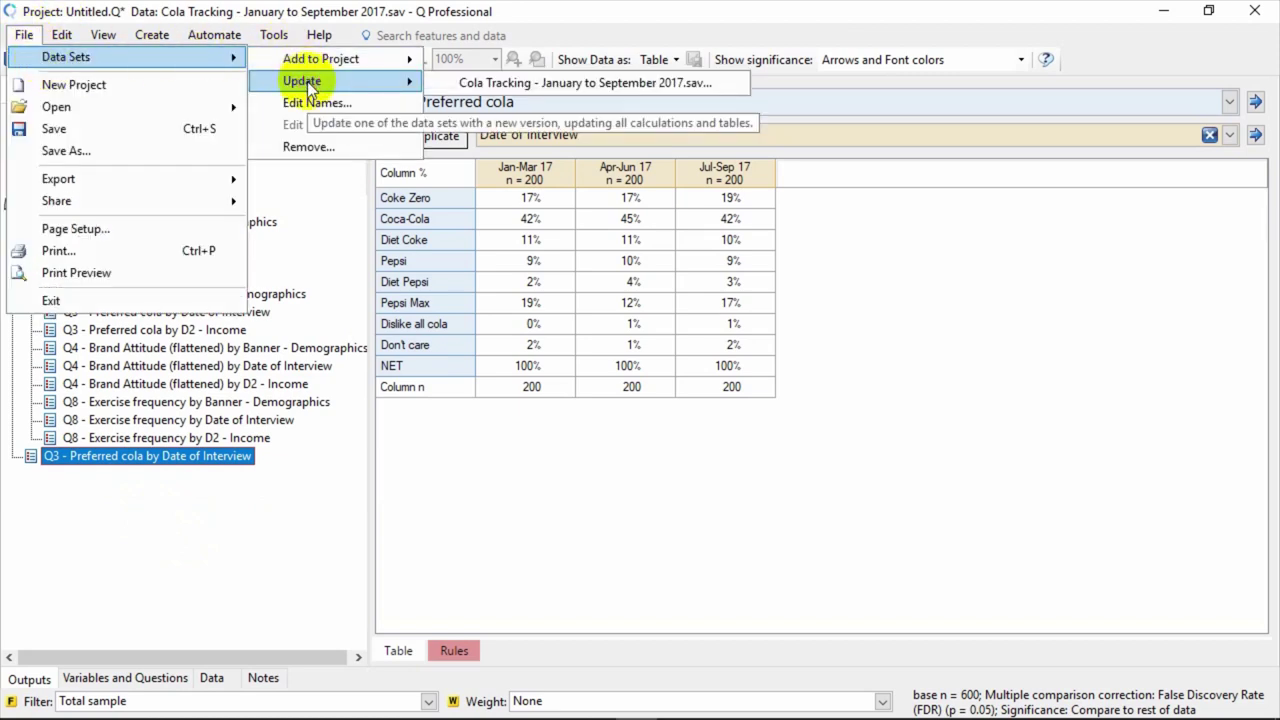
{"action": "left_click", "coordinate": [451, 84]}
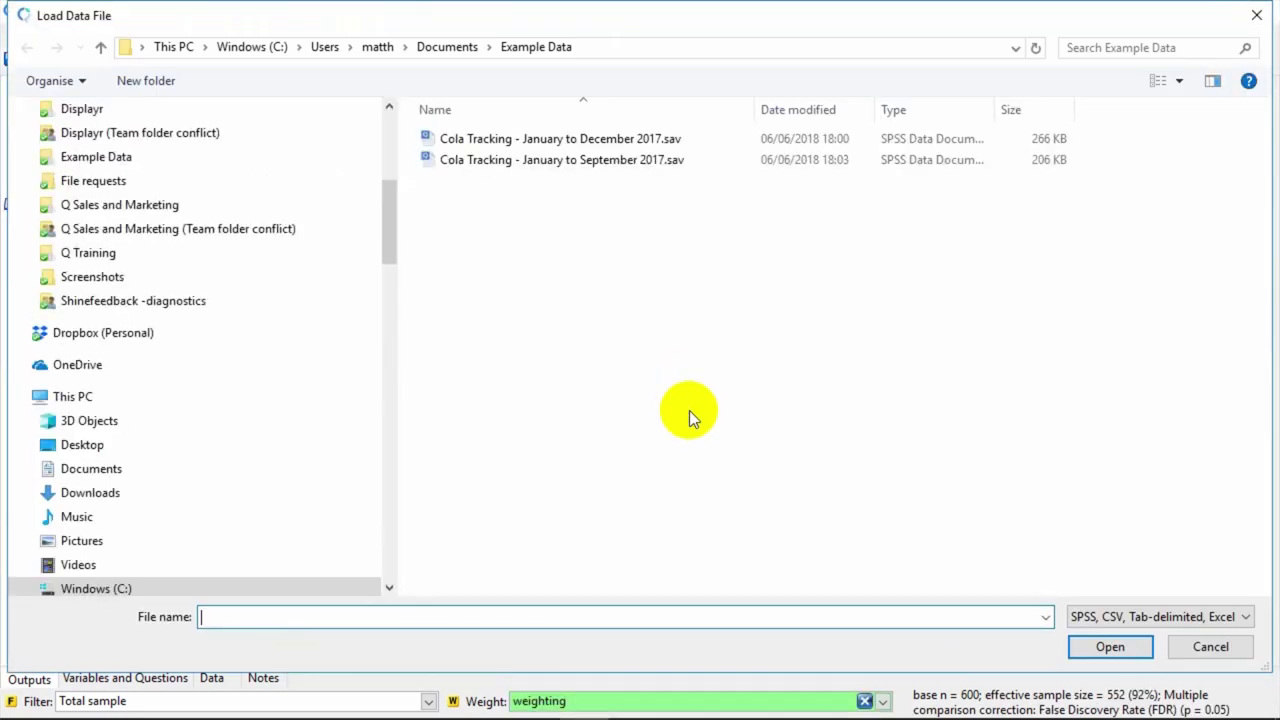
{"action": "left_click", "coordinate": [658, 139]}
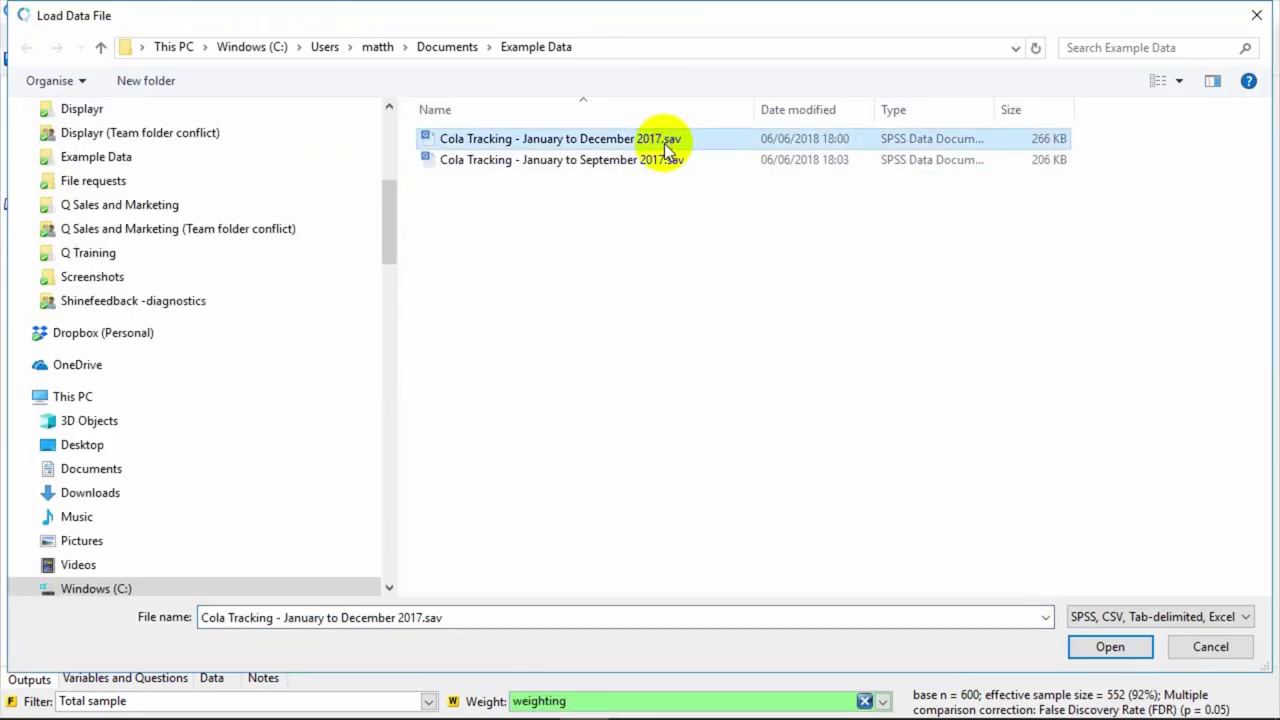
{"action": "left_click", "coordinate": [1110, 646]}
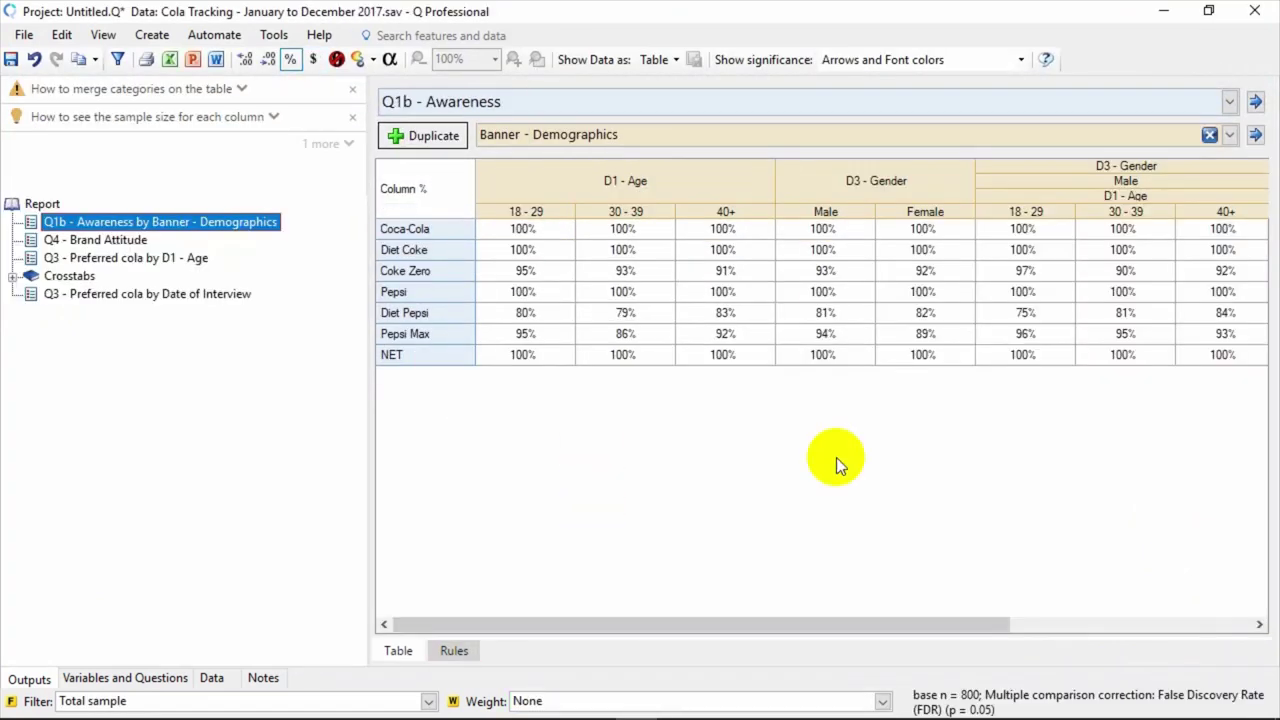
- Re-export the Q3 Preferred cola by D1 - Age table, updating its existing slide in the deck
{"action": "left_click", "coordinate": [150, 295]}
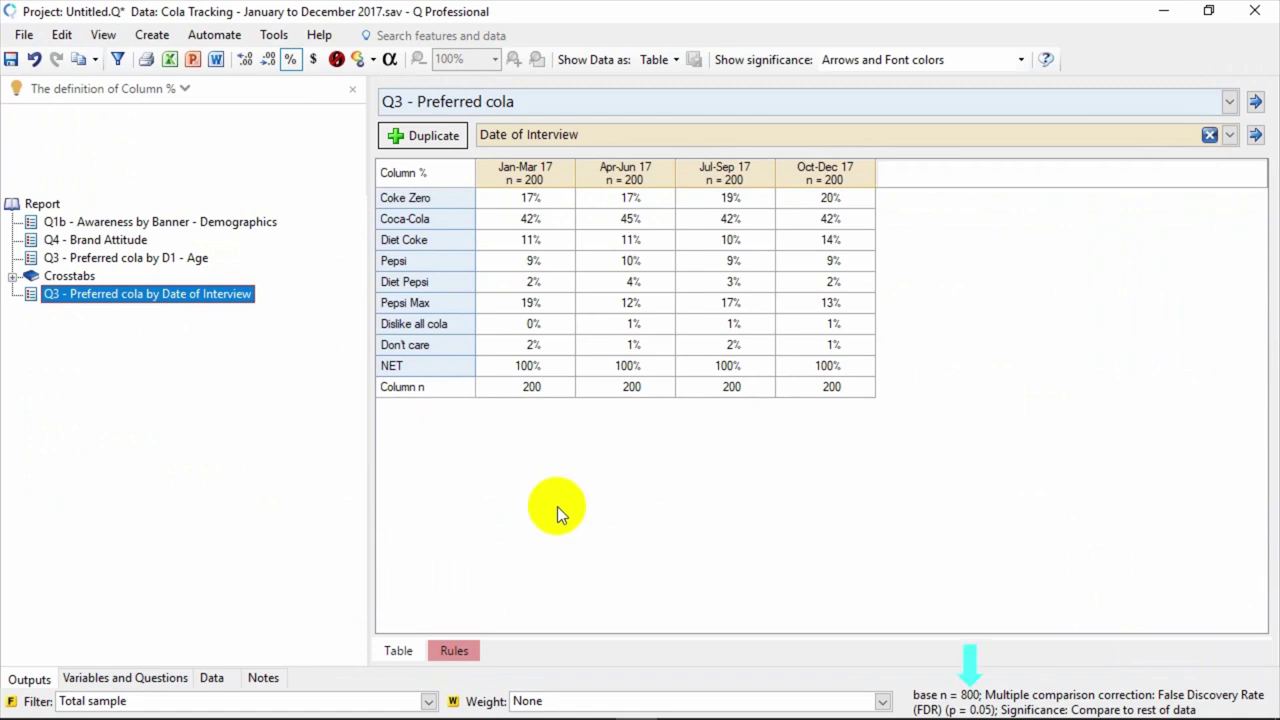
{"action": "left_click", "coordinate": [172, 256]}
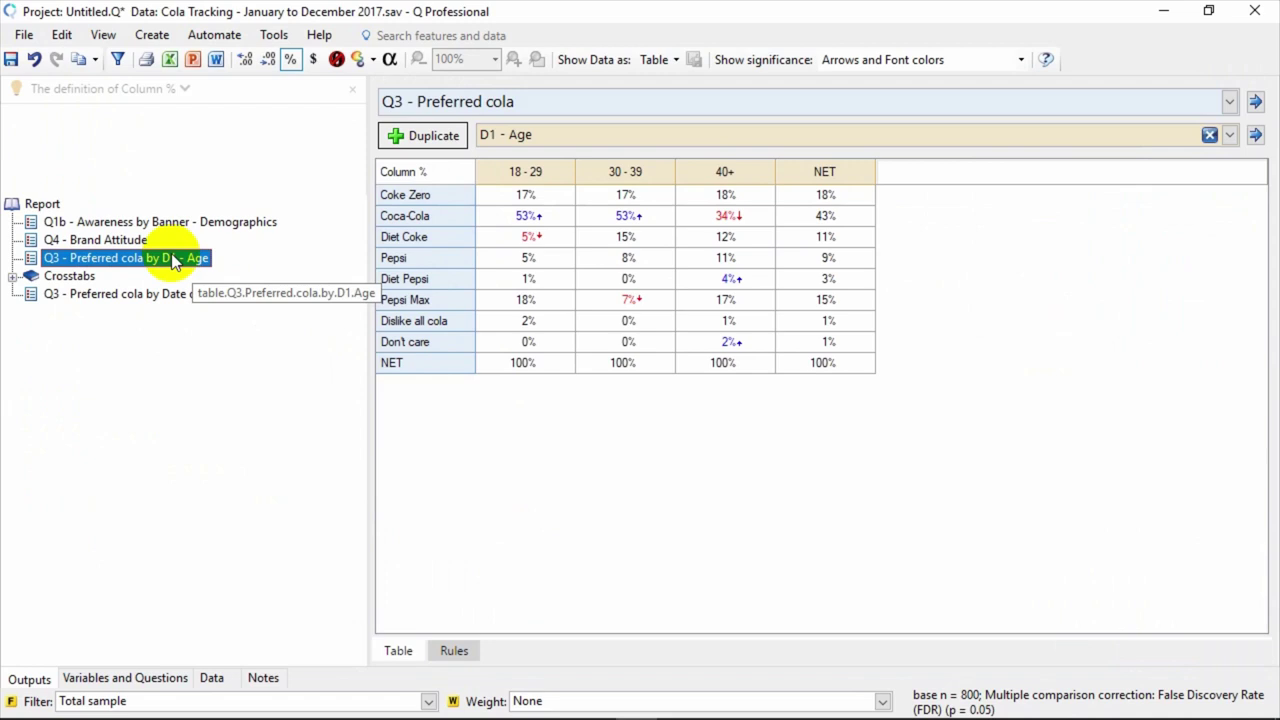
{"action": "left_click", "coordinate": [196, 62]}
{"action": "left_click", "coordinate": [667, 658]}
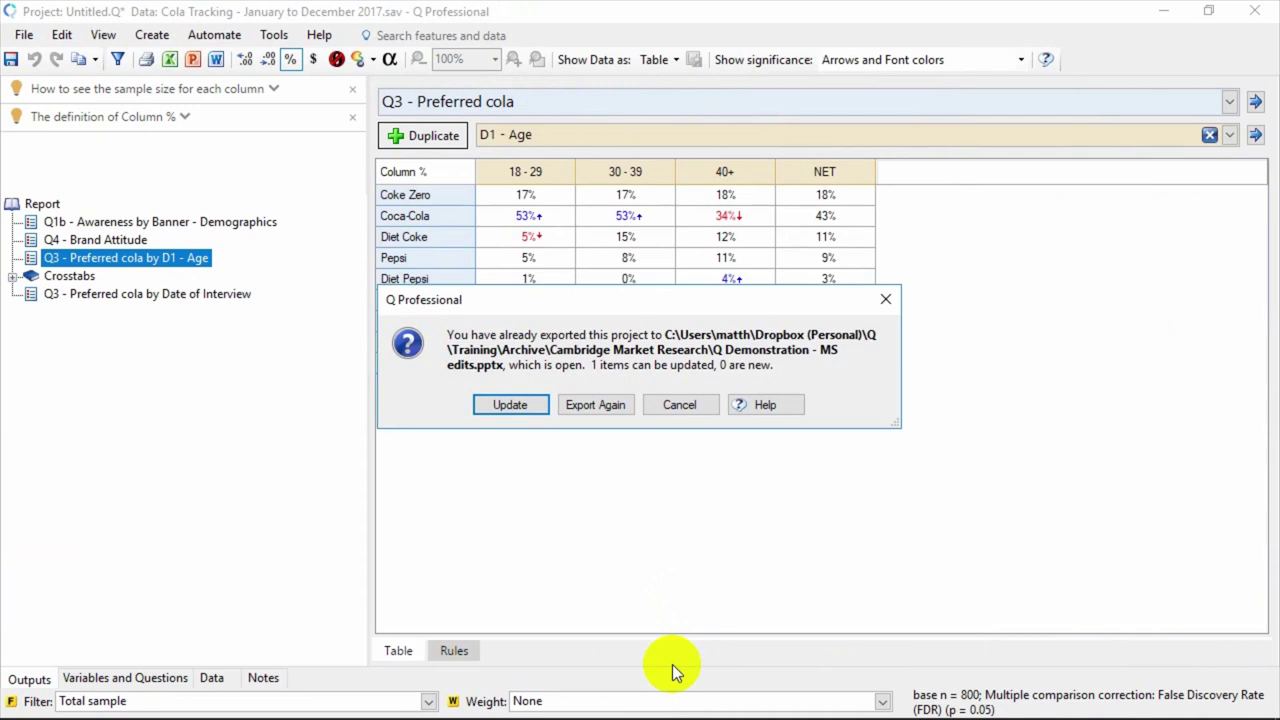
{"action": "left_click", "coordinate": [512, 404]}
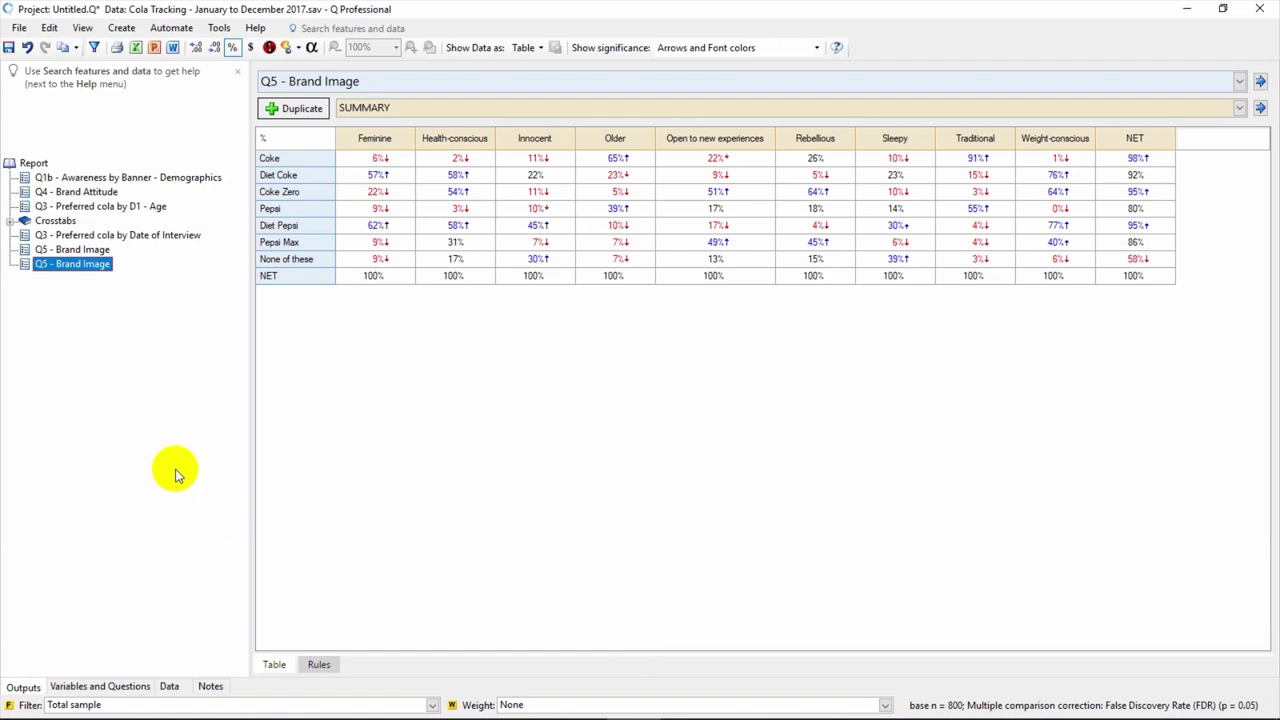
- Create a bar-in-table chart of the Q5 - Brand Image table
{"action": "left_click", "coordinate": [122, 30]}
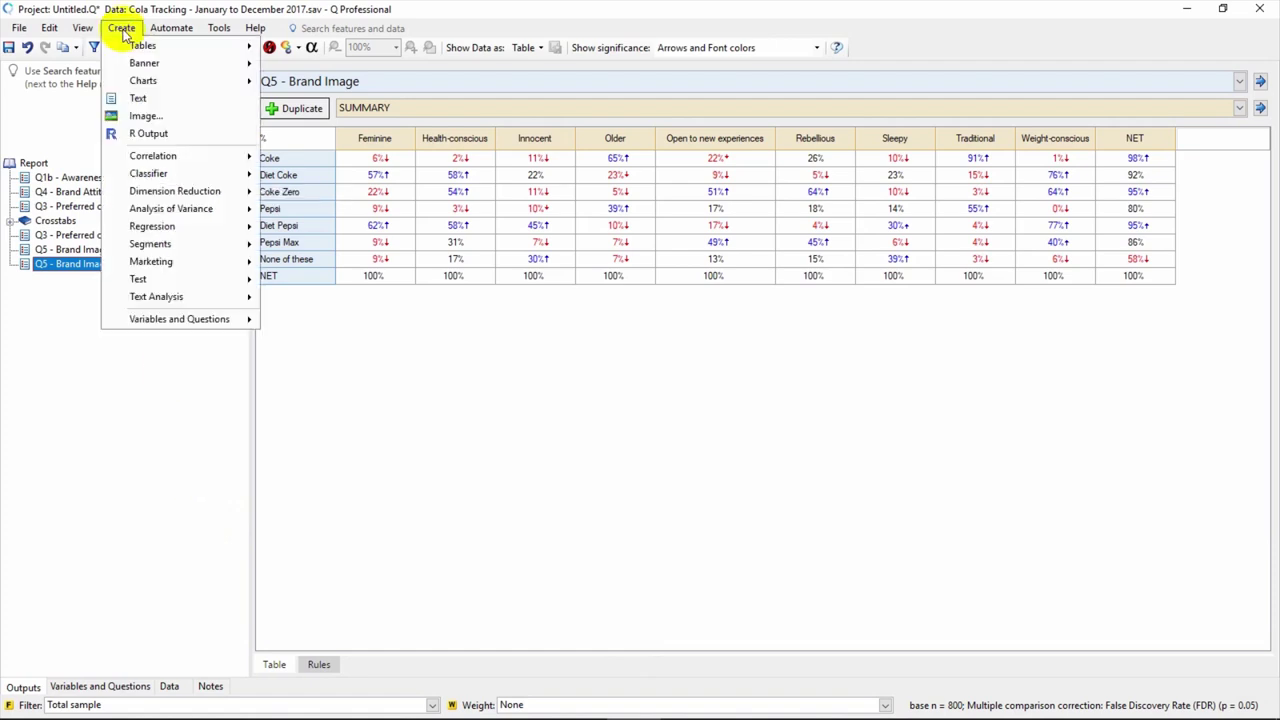
{"action": "mouse_move", "coordinate": [134, 80]}
{"action": "left_click", "coordinate": [280, 85]}
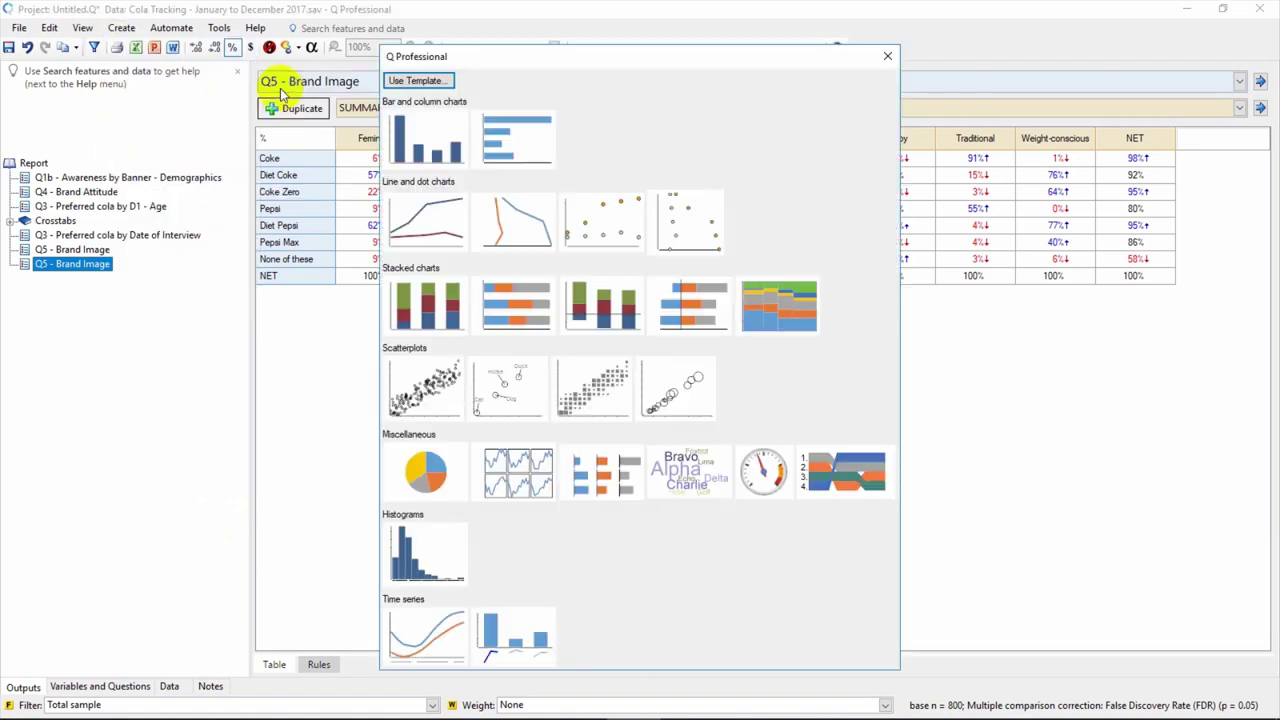
{"action": "left_click", "coordinate": [586, 476]}
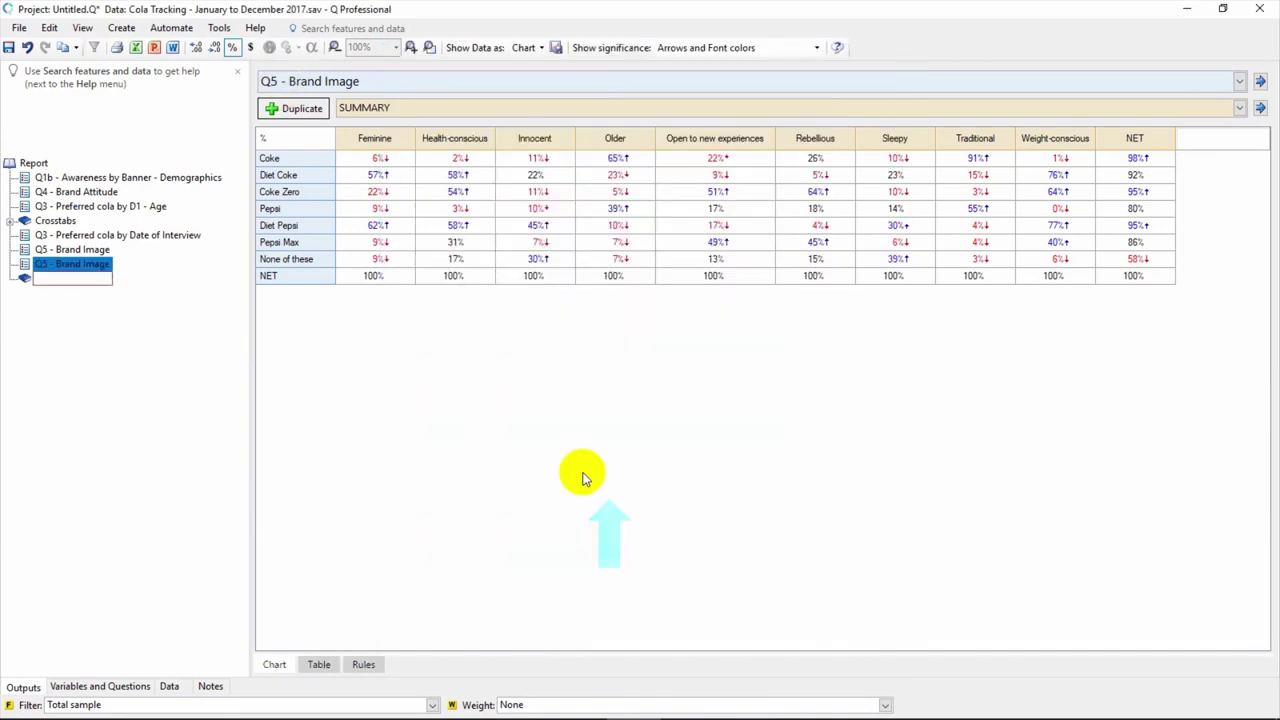
- Display the Q3 Preferred cola by D1 - Age table as a ranking chart
{"action": "left_click", "coordinate": [128, 207]}
{"action": "left_click", "coordinate": [530, 48]}
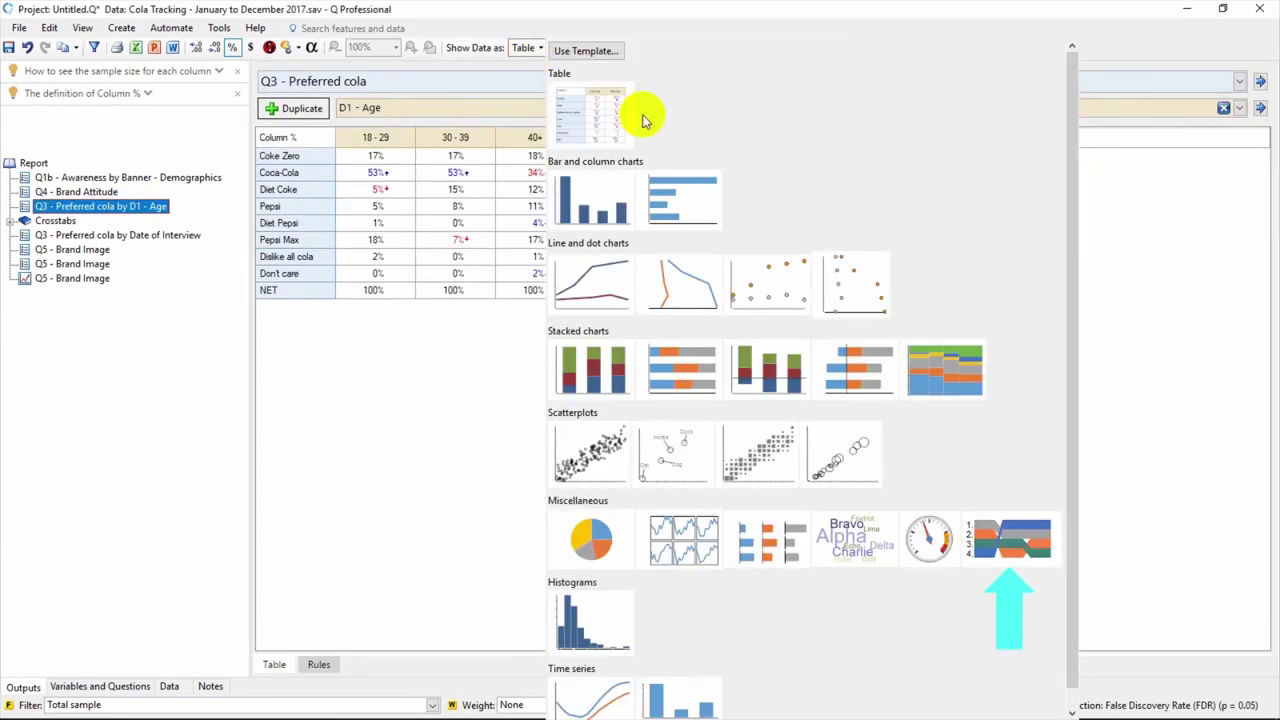
{"action": "left_click", "coordinate": [990, 543]}
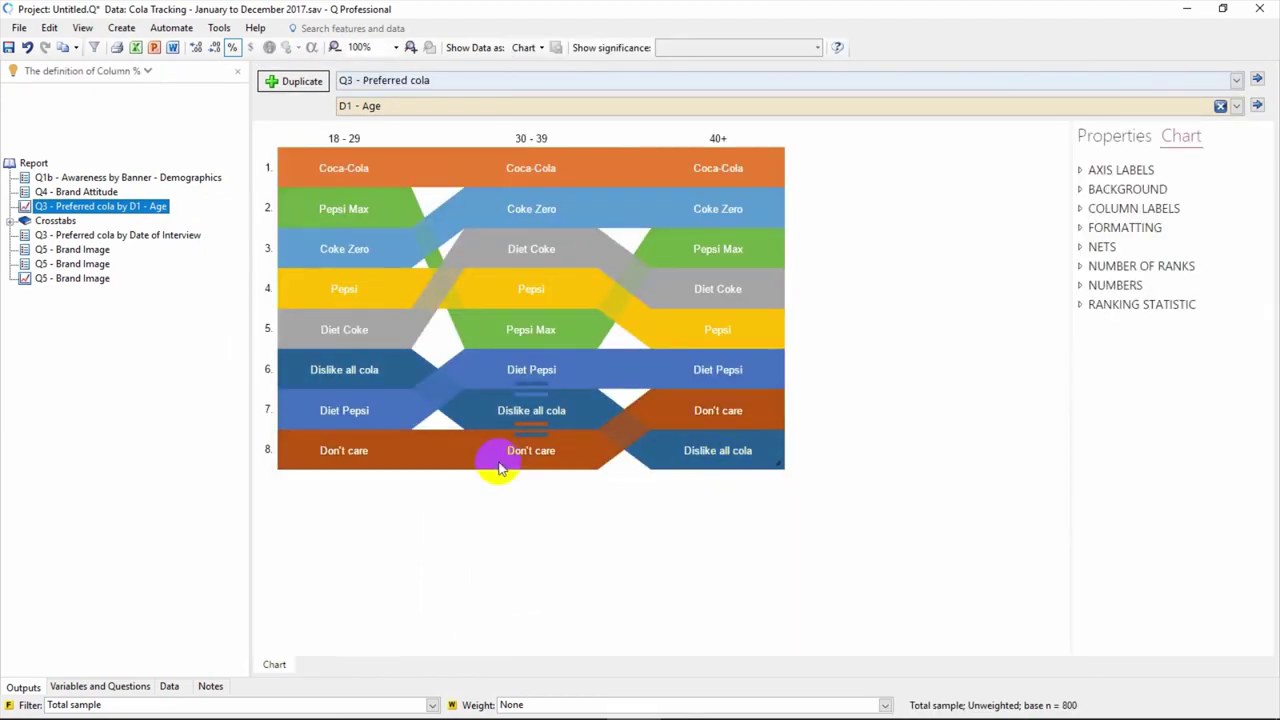
- Create a Palm Trees visualization of Q5 - Brand Image, calculated and set to Automatic
{"action": "left_click", "coordinate": [121, 28]}
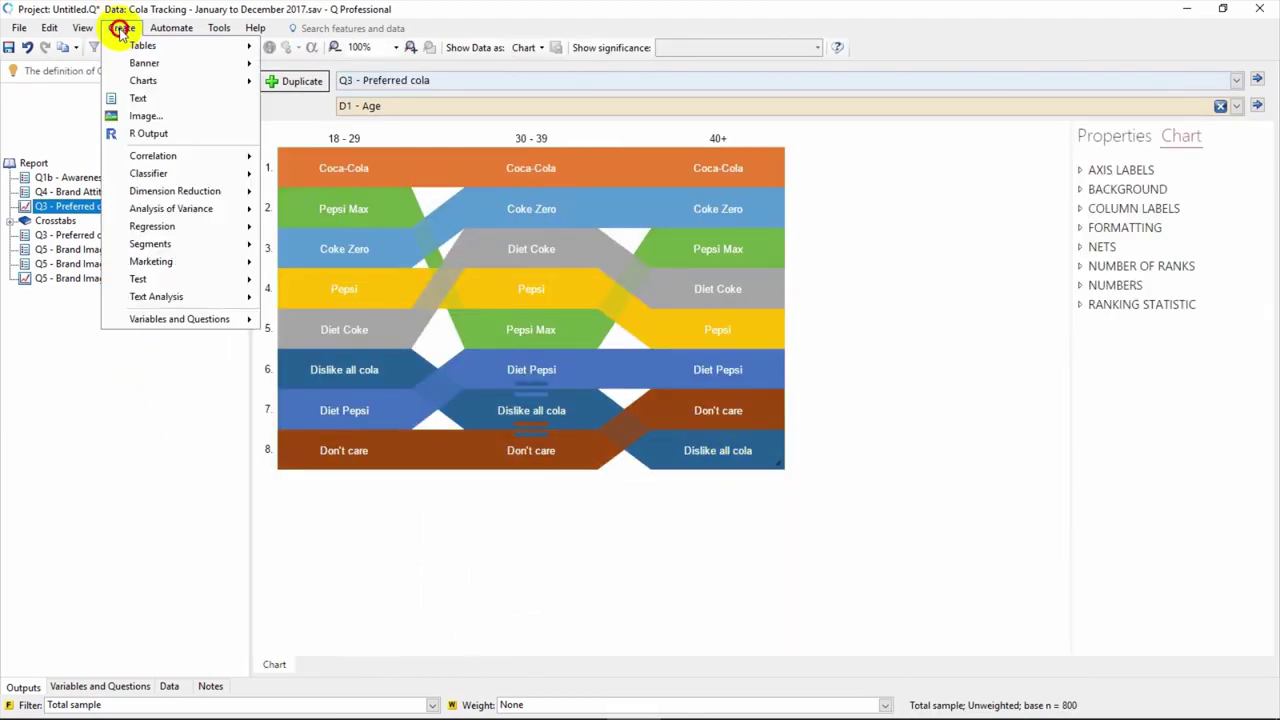
{"action": "mouse_move", "coordinate": [143, 79]}
{"action": "mouse_move", "coordinate": [310, 119]}
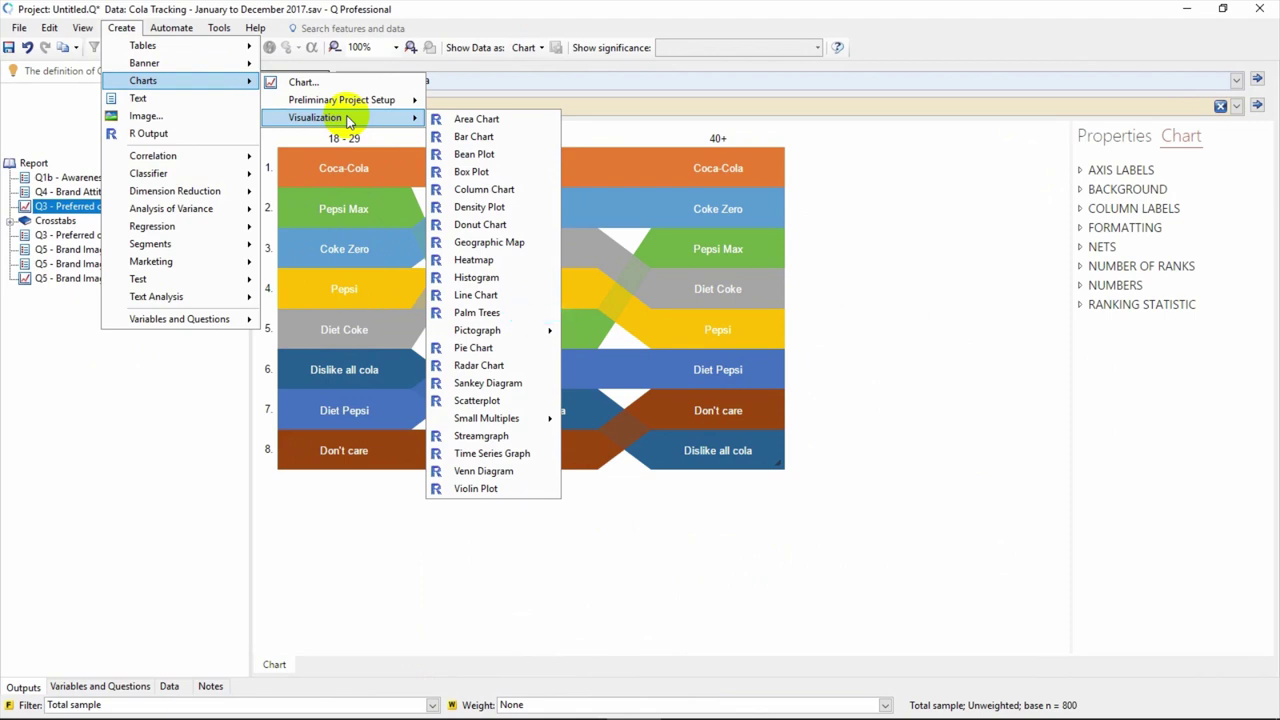
{"action": "left_click", "coordinate": [500, 314]}
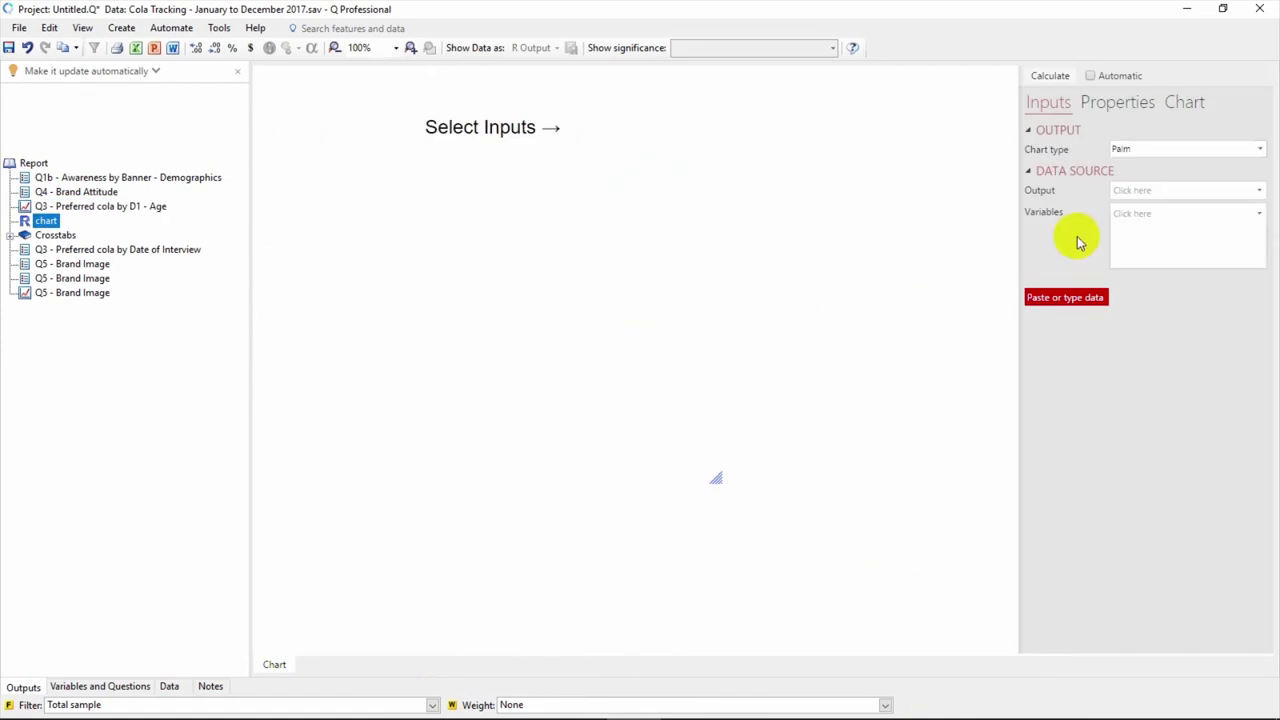
{"action": "left_click", "coordinate": [1137, 189]}
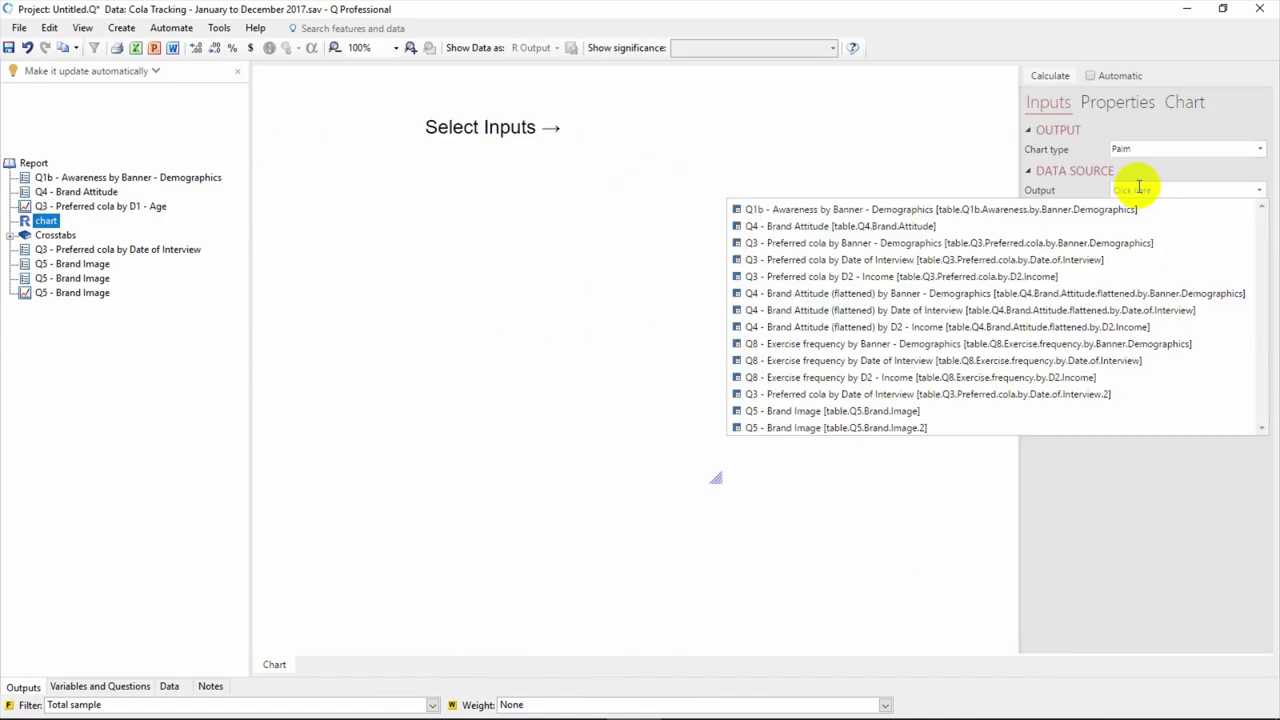
{"action": "left_click", "coordinate": [928, 411]}
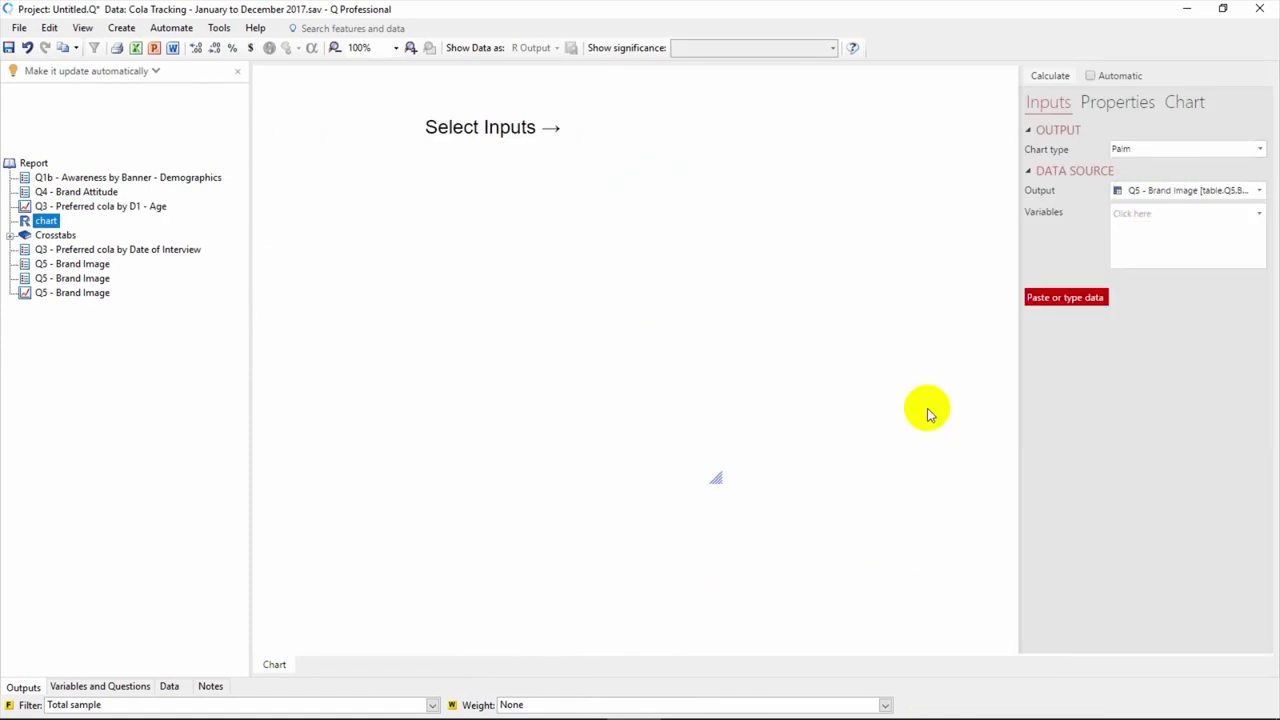
{"action": "left_click", "coordinate": [1056, 77]}
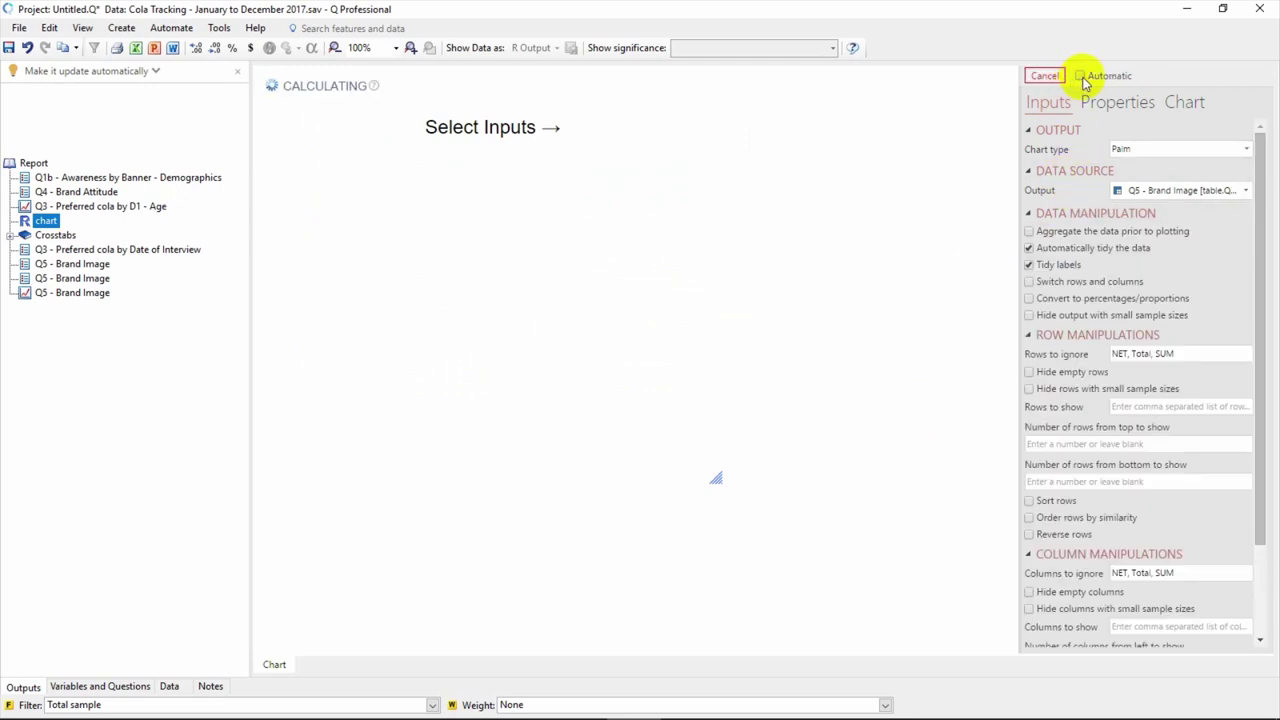
{"action": "left_click", "coordinate": [1094, 80]}
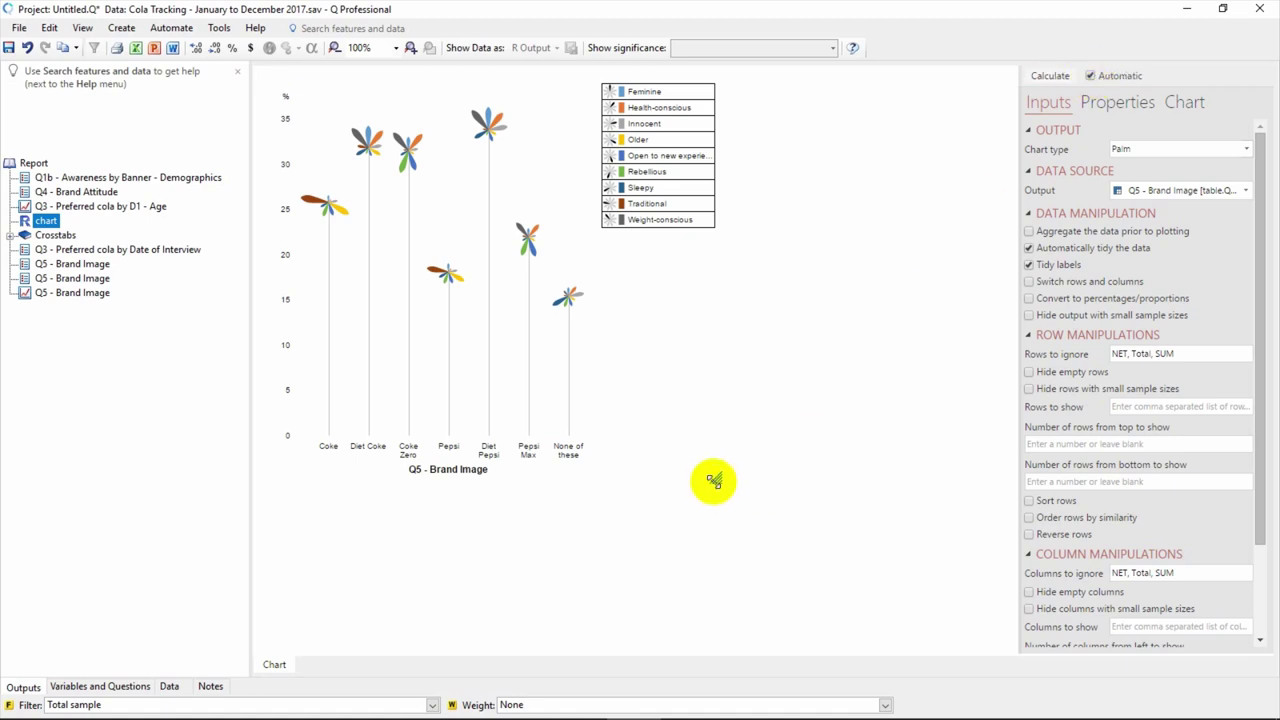
- Enlarge the palm chart and export it to PowerPoint as an image of the R output
{"action": "left_click_drag", "start_coordinate": [715, 479], "coordinate": [925, 594]}
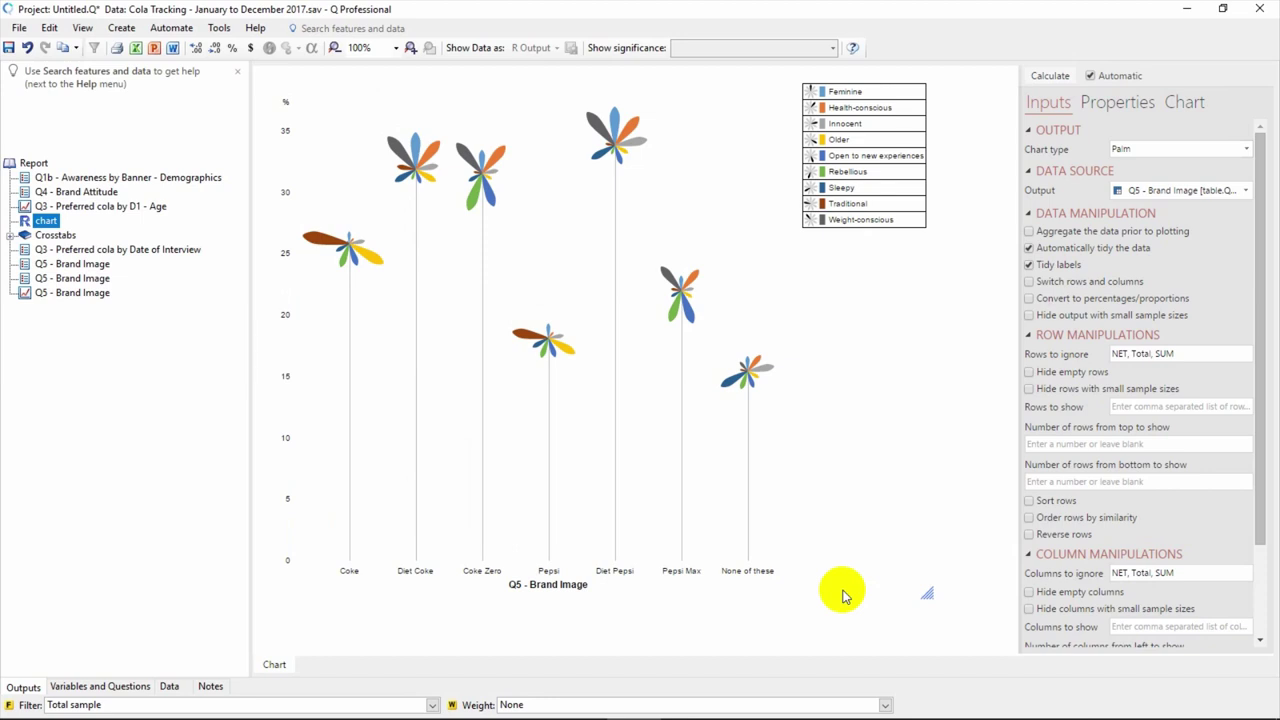
{"action": "left_click", "coordinate": [154, 48]}
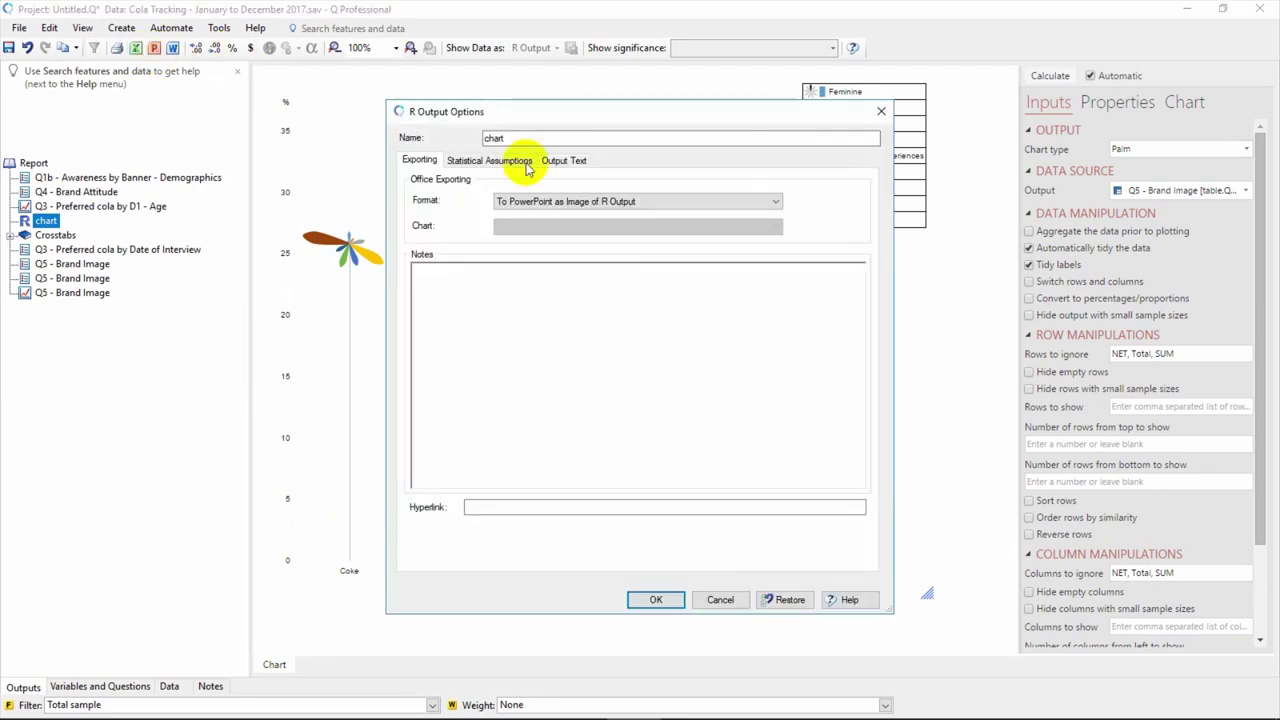
{"action": "left_click", "coordinate": [663, 600]}
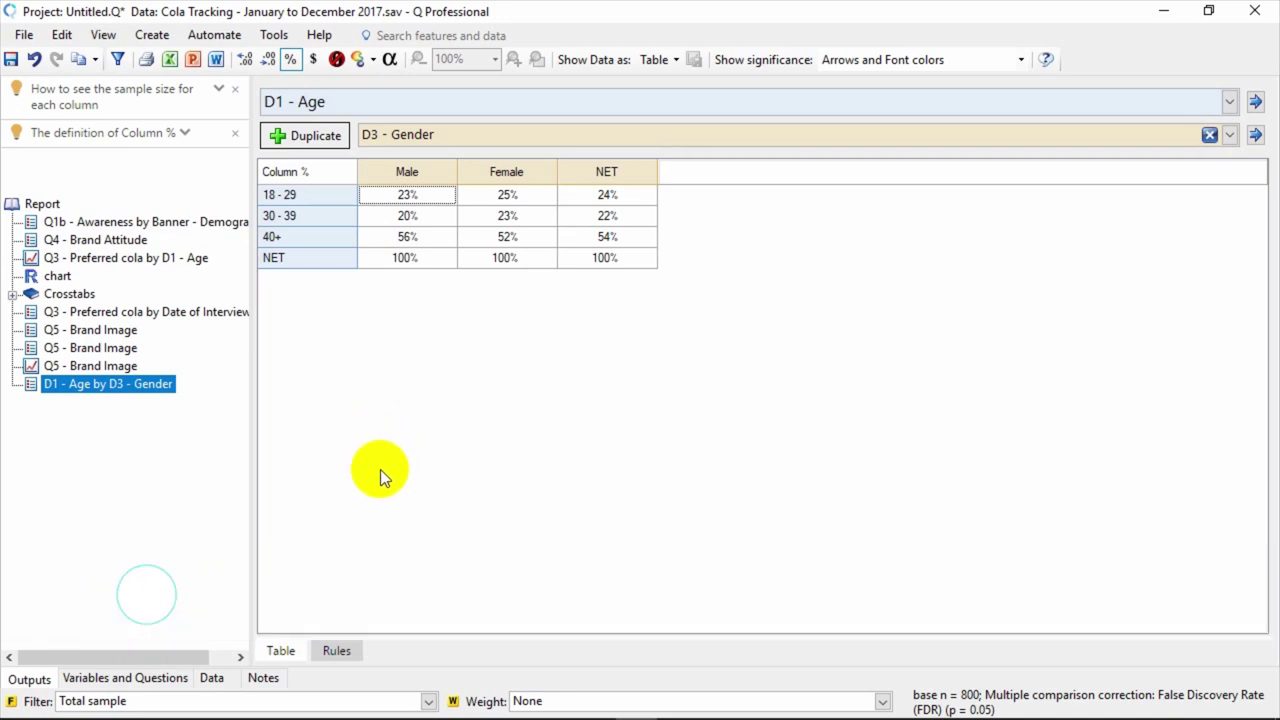
- Create a filter named 'Males Under 30' from the Male 18 - 29 cell
{"action": "right_click", "coordinate": [437, 196]}
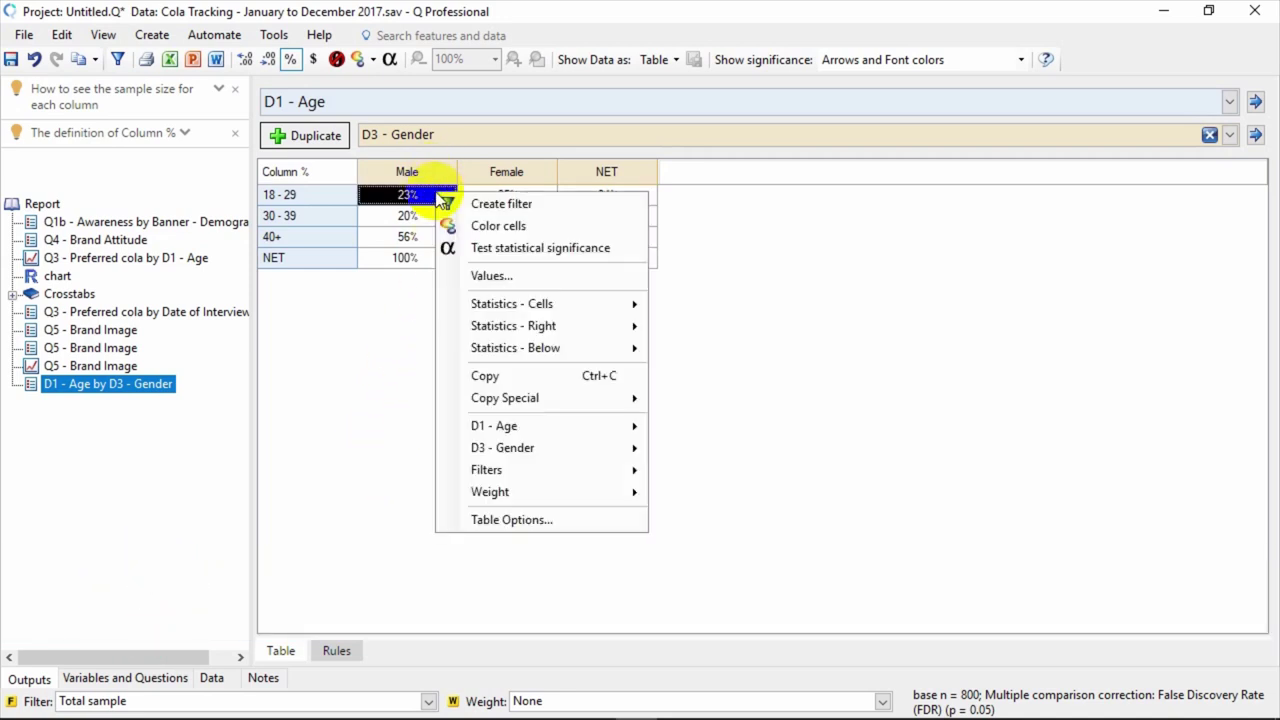
{"action": "left_click", "coordinate": [471, 205]}
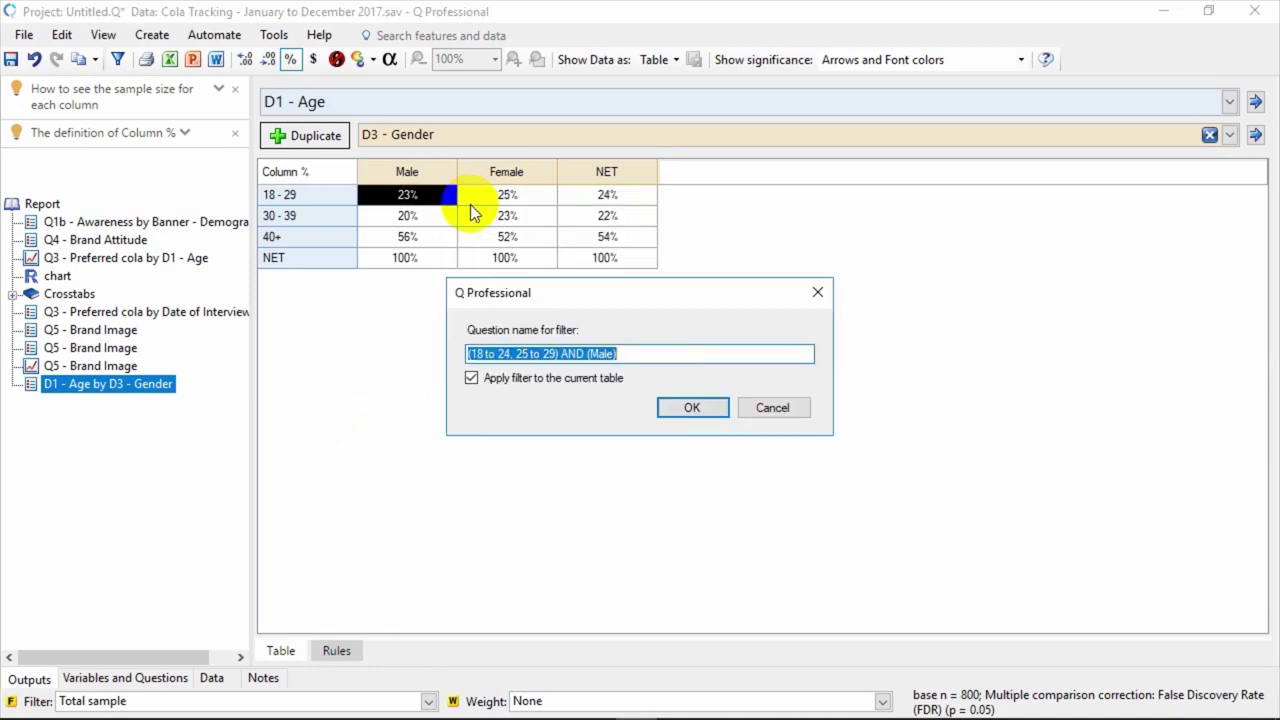
{"action": "type", "text": "Males Under 30"}
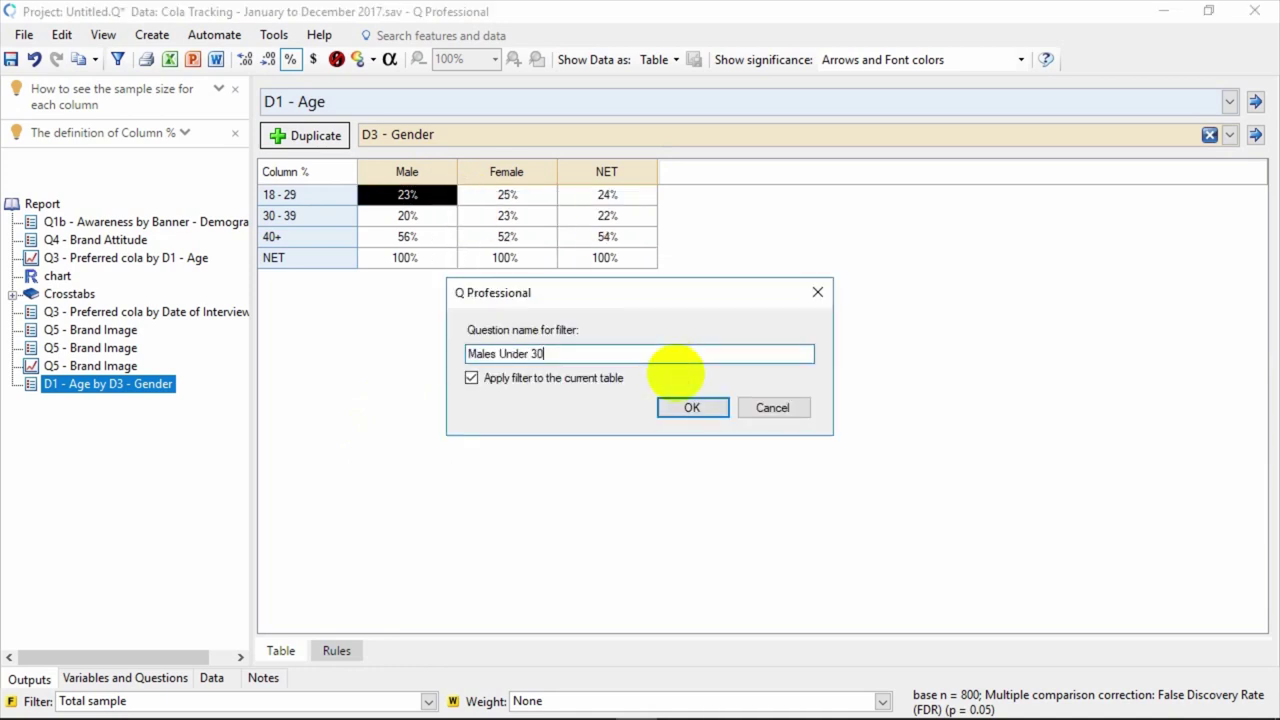
{"action": "key", "text": "Return"}
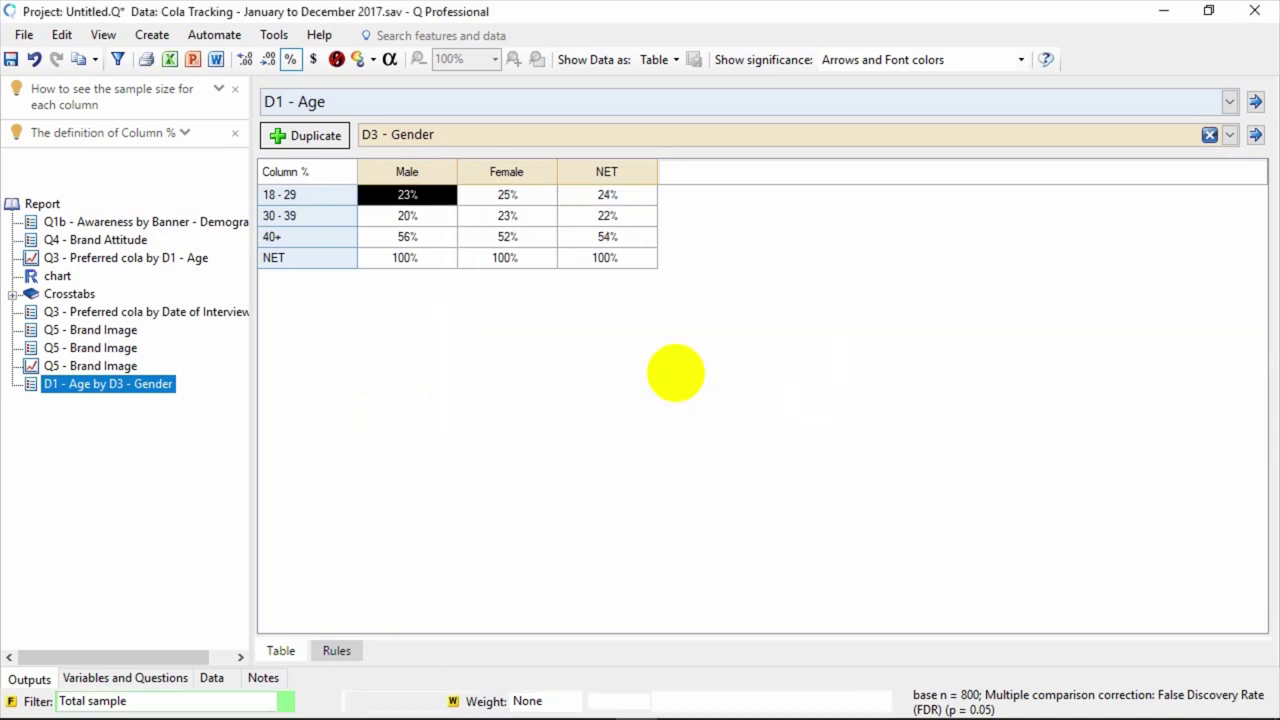
- Filter the Q5 - Brand Image table to Males Under 30 and weight it by the weighting variable
{"action": "left_click", "coordinate": [90, 329]}
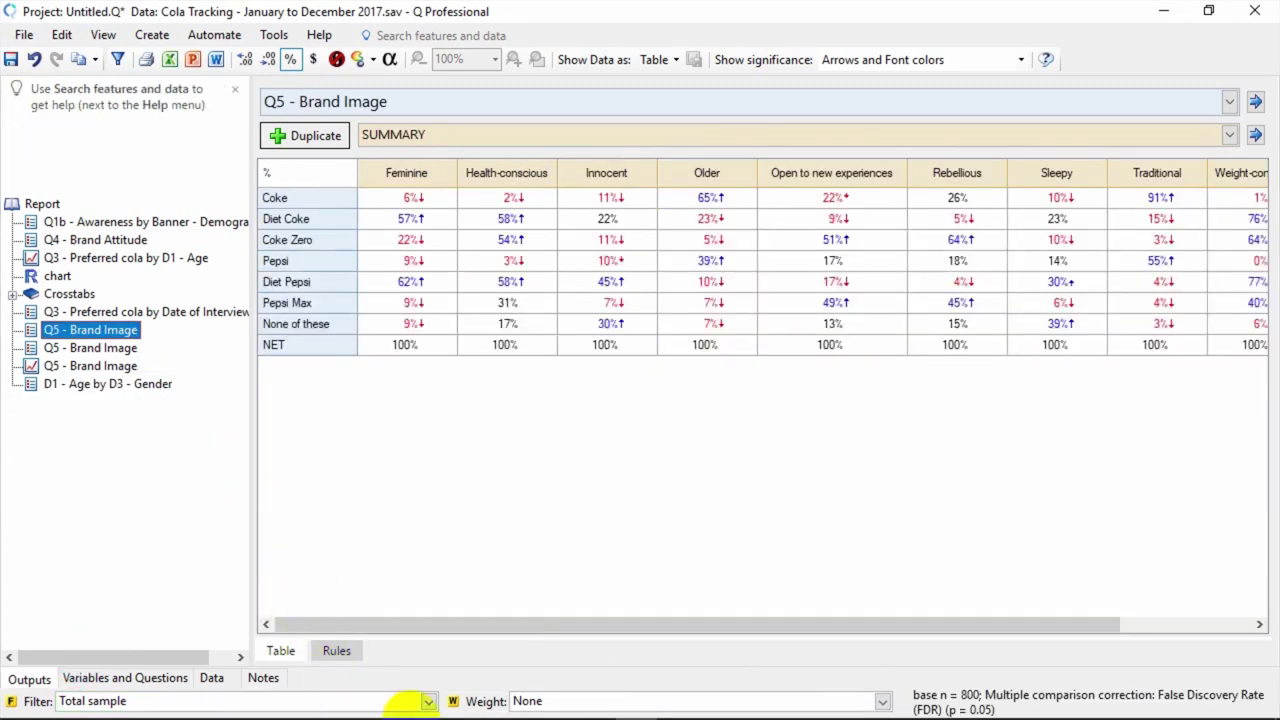
{"action": "left_click", "coordinate": [428, 701]}
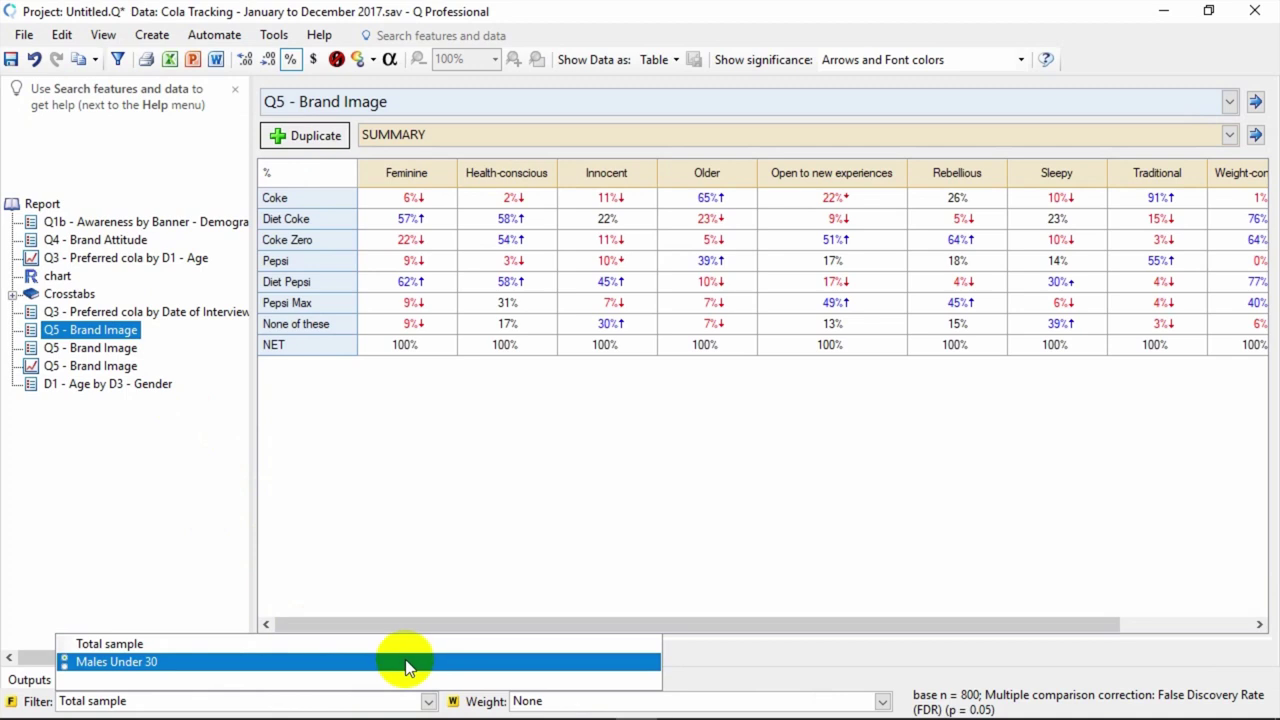
{"action": "left_click", "coordinate": [407, 663]}
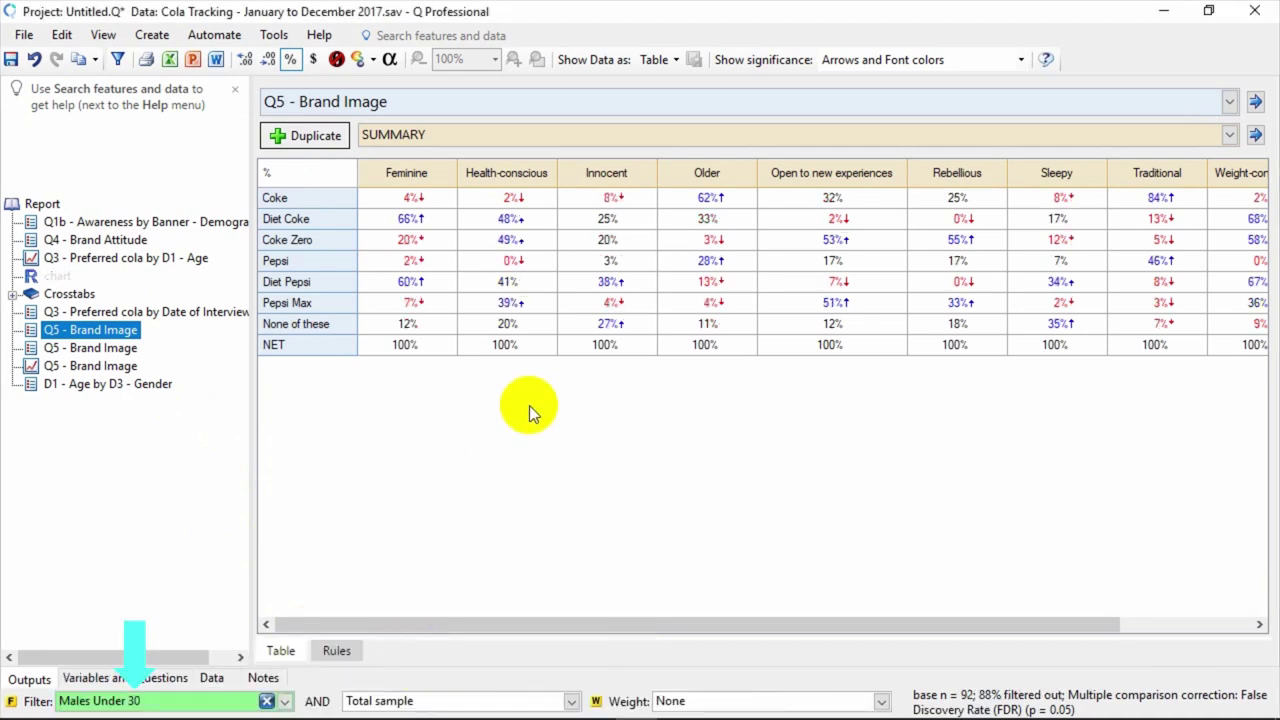
{"action": "left_click", "coordinate": [879, 699]}
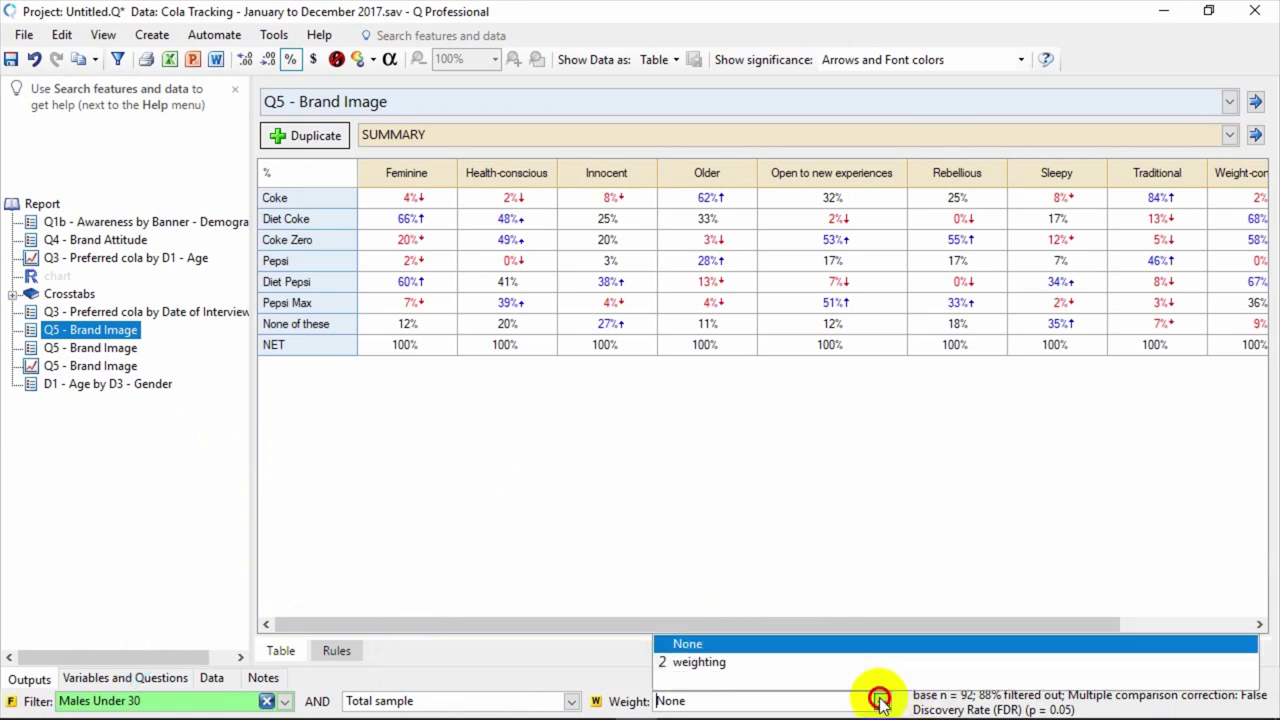
{"action": "left_click", "coordinate": [858, 665]}
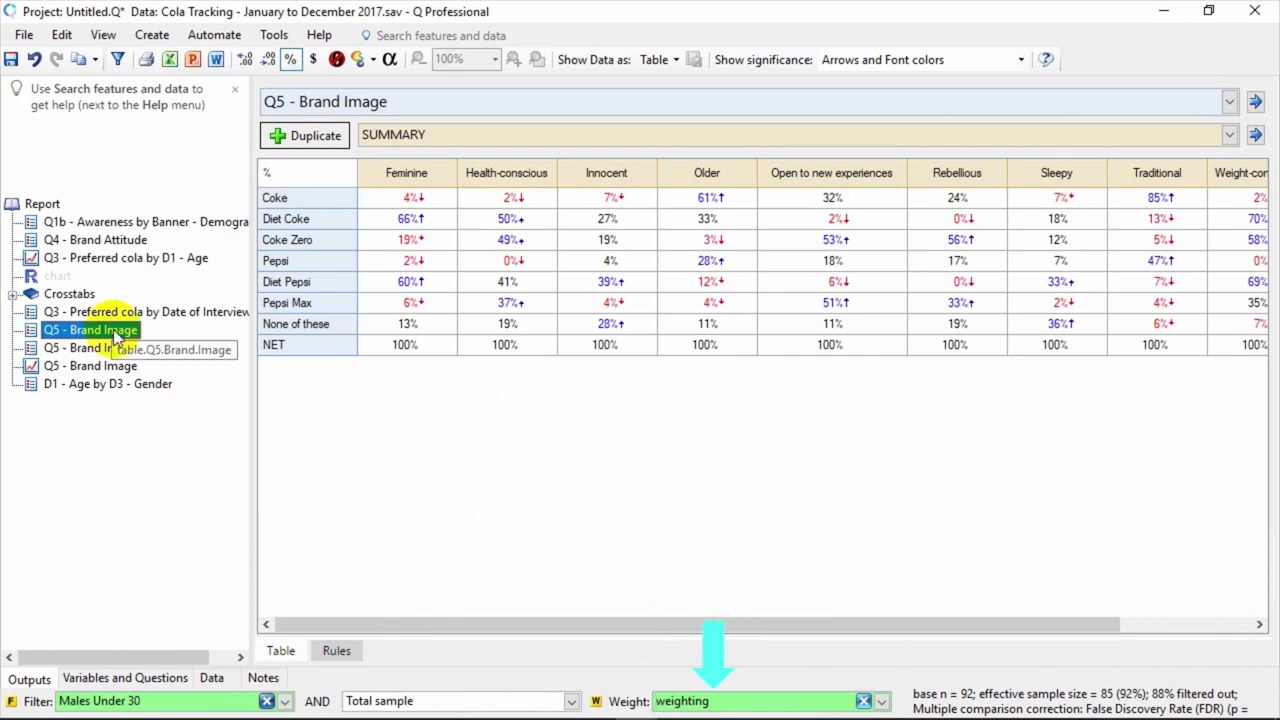
- Apply the weighting variable to Q3 and both Q5 Brand Image tables together
{"action": "left_click", "coordinate": [90, 312]}
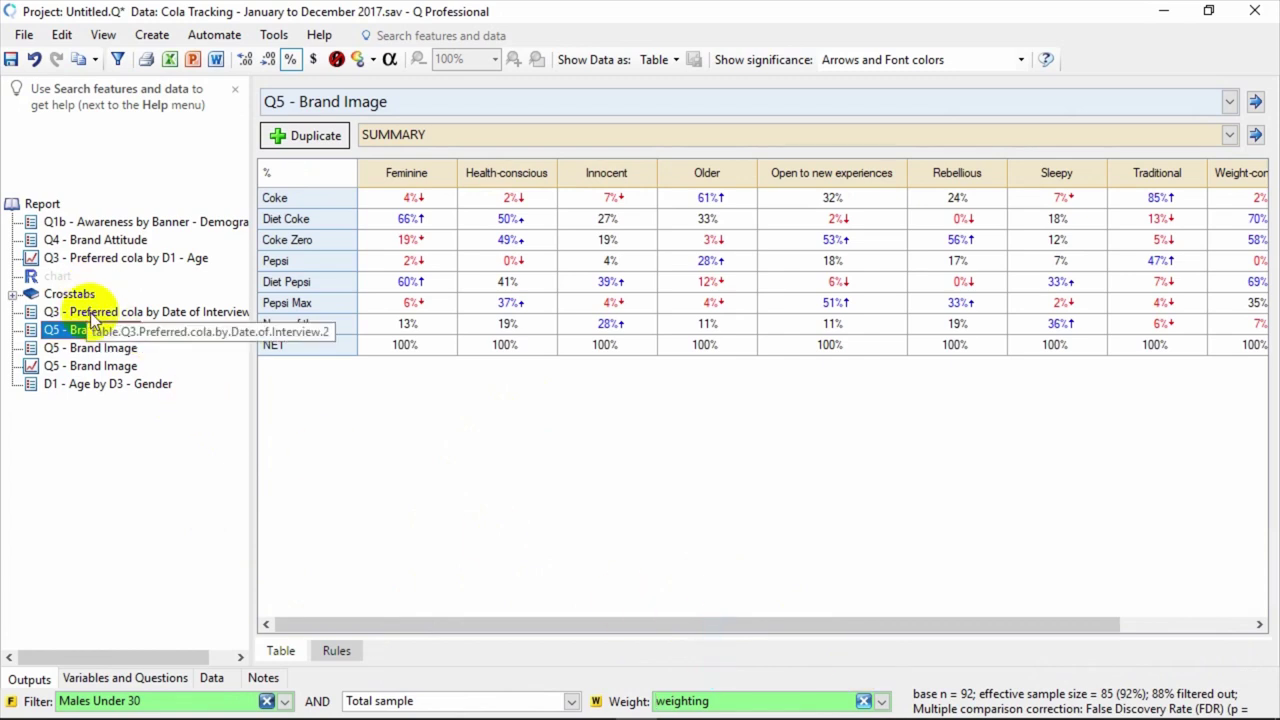
{"action": "left_click", "coordinate": [60, 348], "text": "shift"}
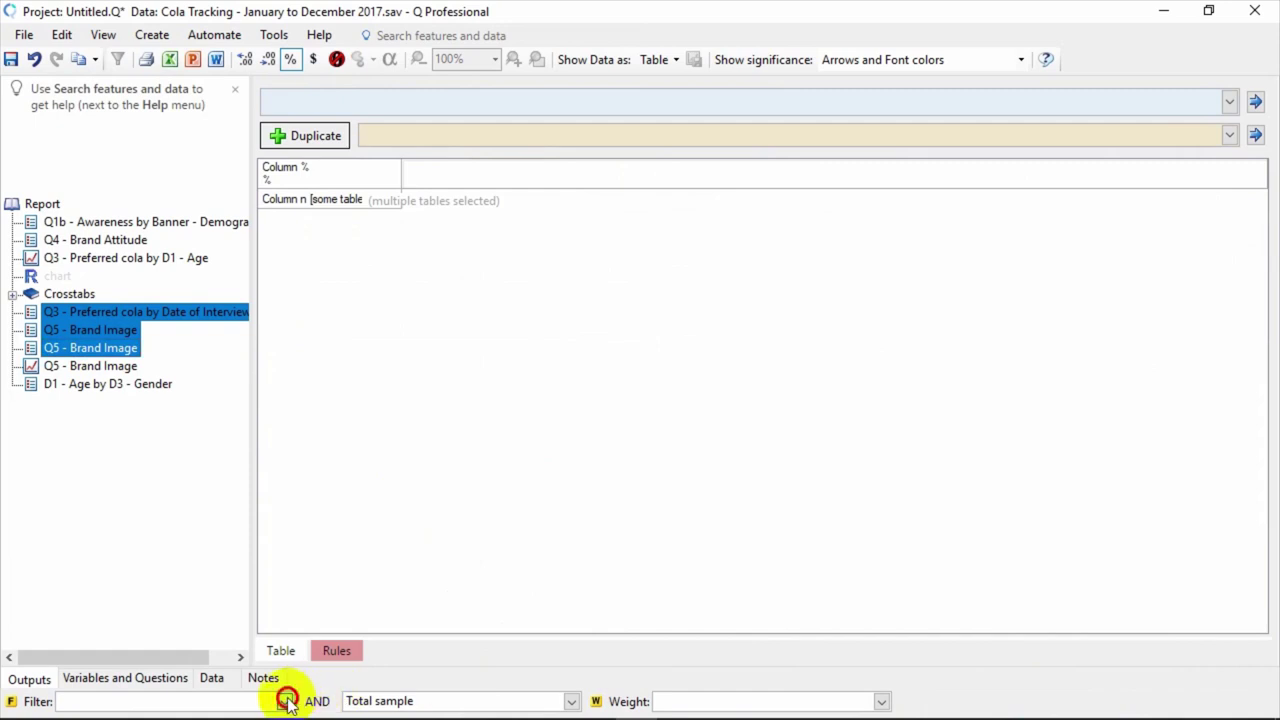
{"action": "left_click", "coordinate": [881, 701]}
{"action": "left_click", "coordinate": [835, 664]}
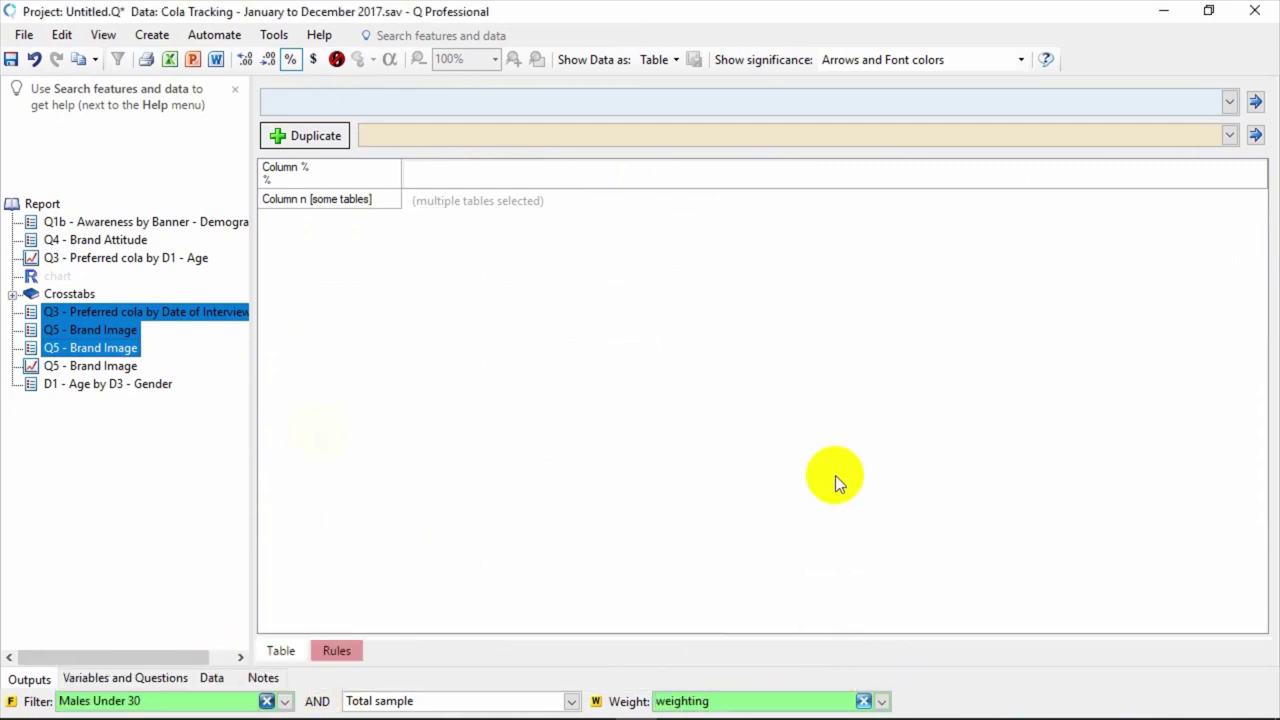
- Remove the Males Under 30 filter and the weighting from the Q5 Brand Image table
{"action": "left_click", "coordinate": [128, 332]}
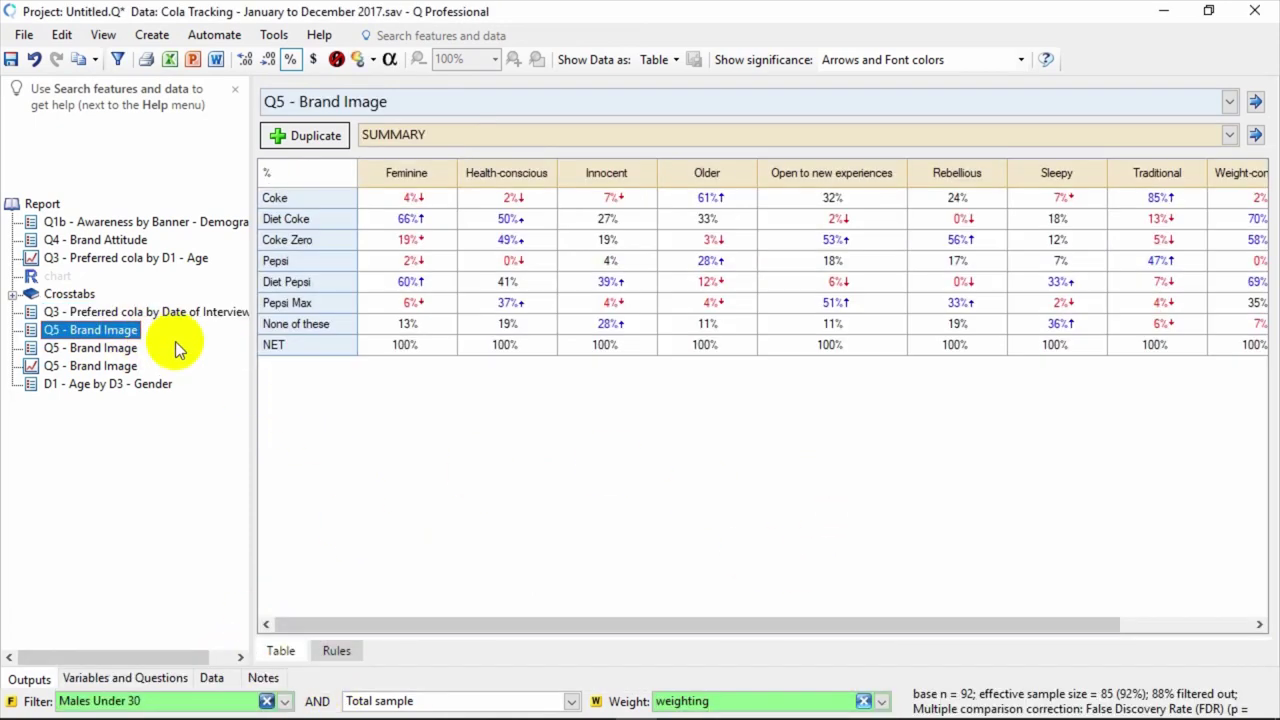
{"action": "left_click", "coordinate": [266, 701]}
{"action": "left_click", "coordinate": [864, 701]}
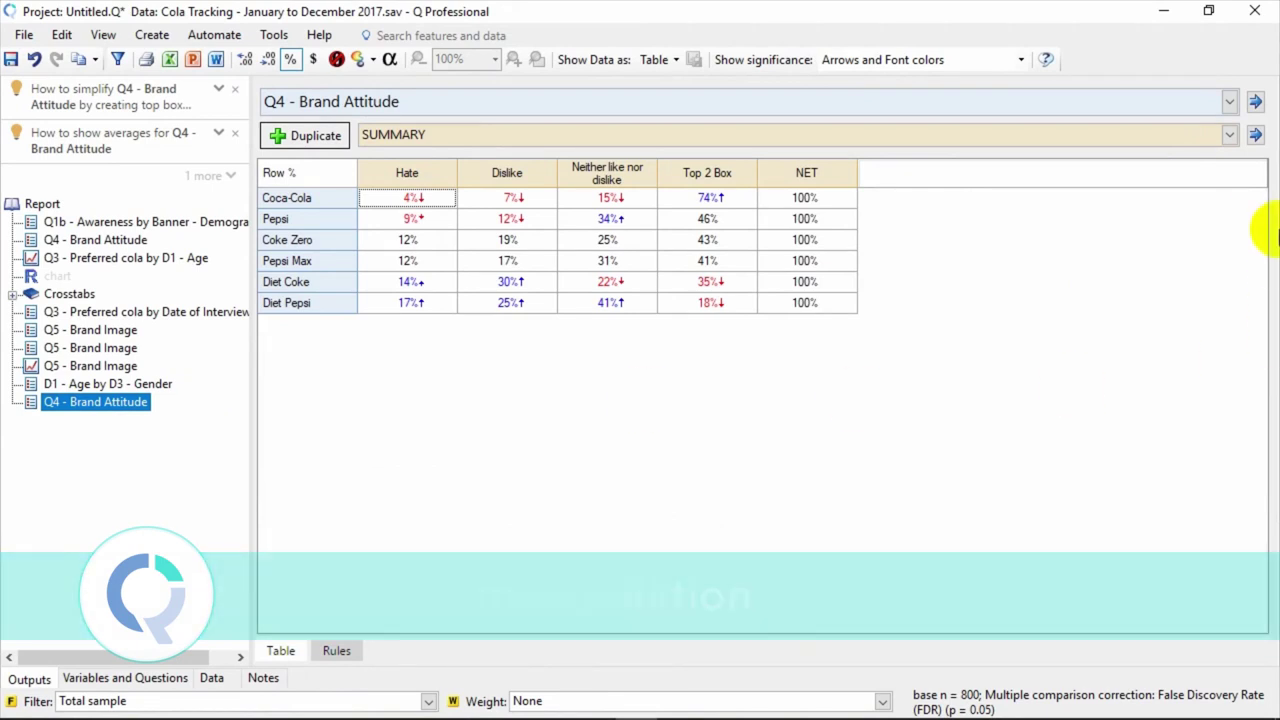
- Restructure Q4 - Brand Attitude as Averages (Number - Multi), showing Coca-Cola .9 and Diet Pepsi -.3
{"action": "left_click", "coordinate": [1229, 101]}
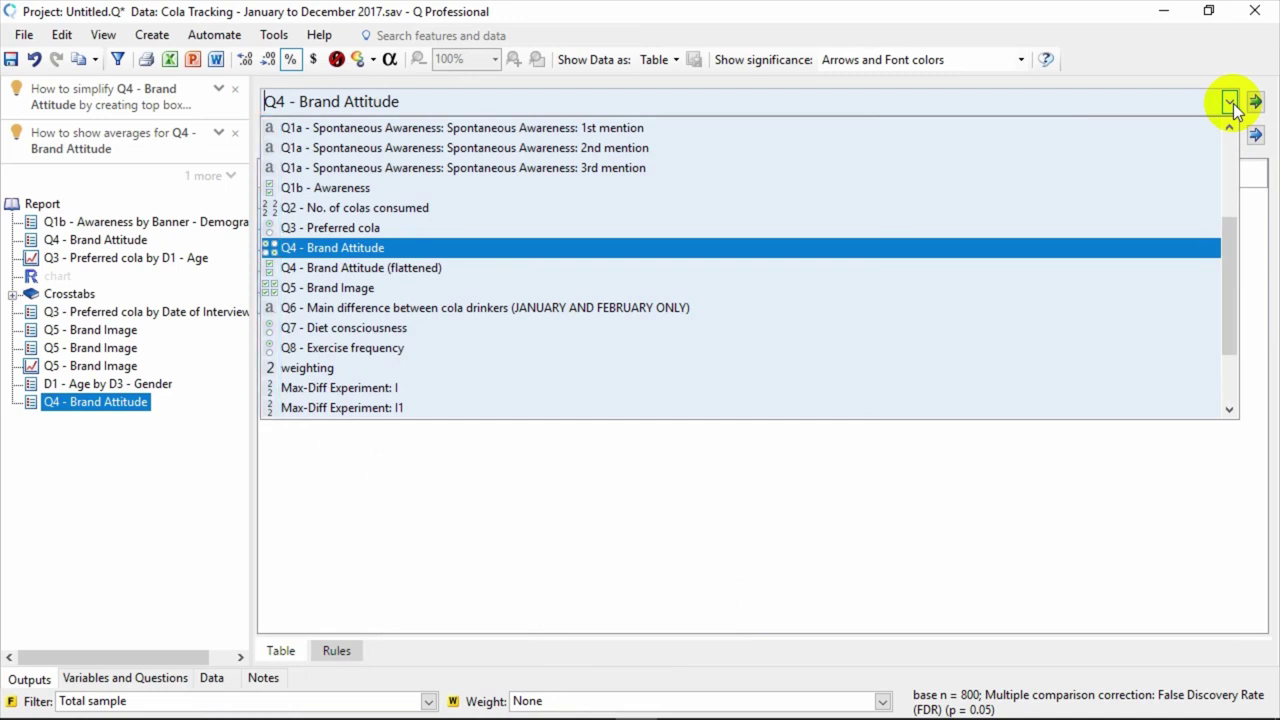
{"action": "left_click", "coordinate": [1230, 103]}
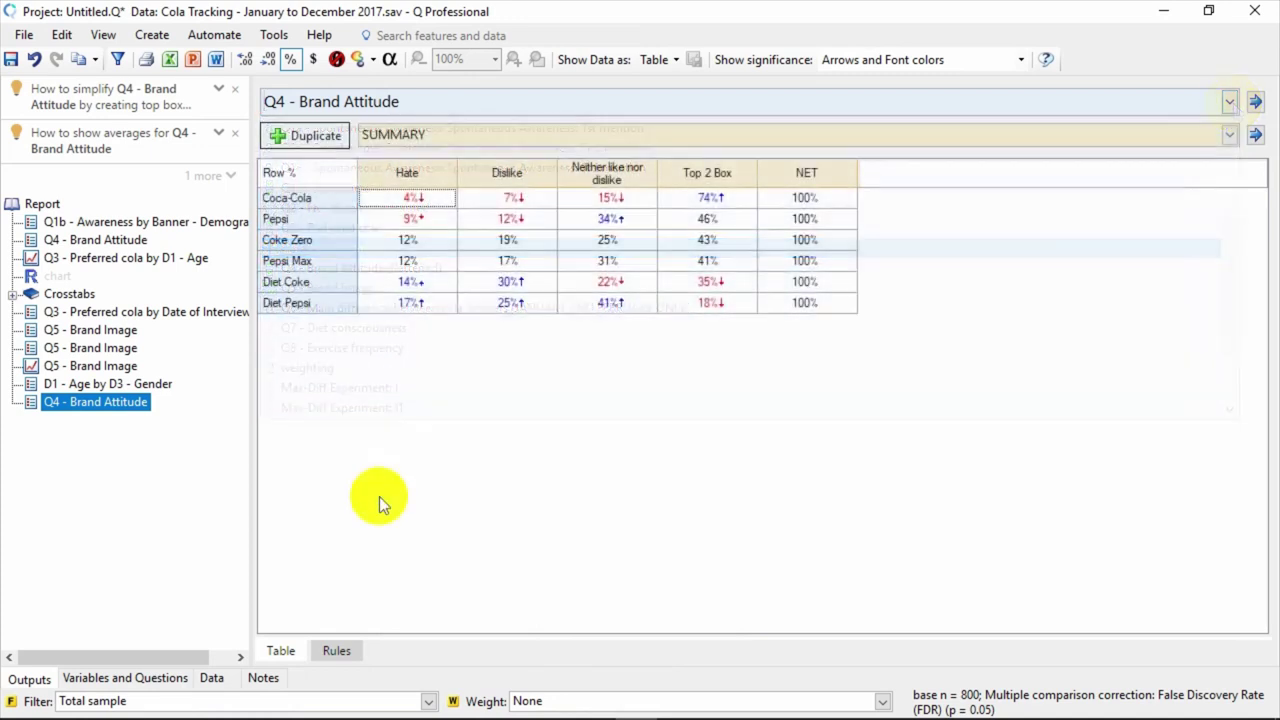
{"action": "right_click", "coordinate": [334, 278]}
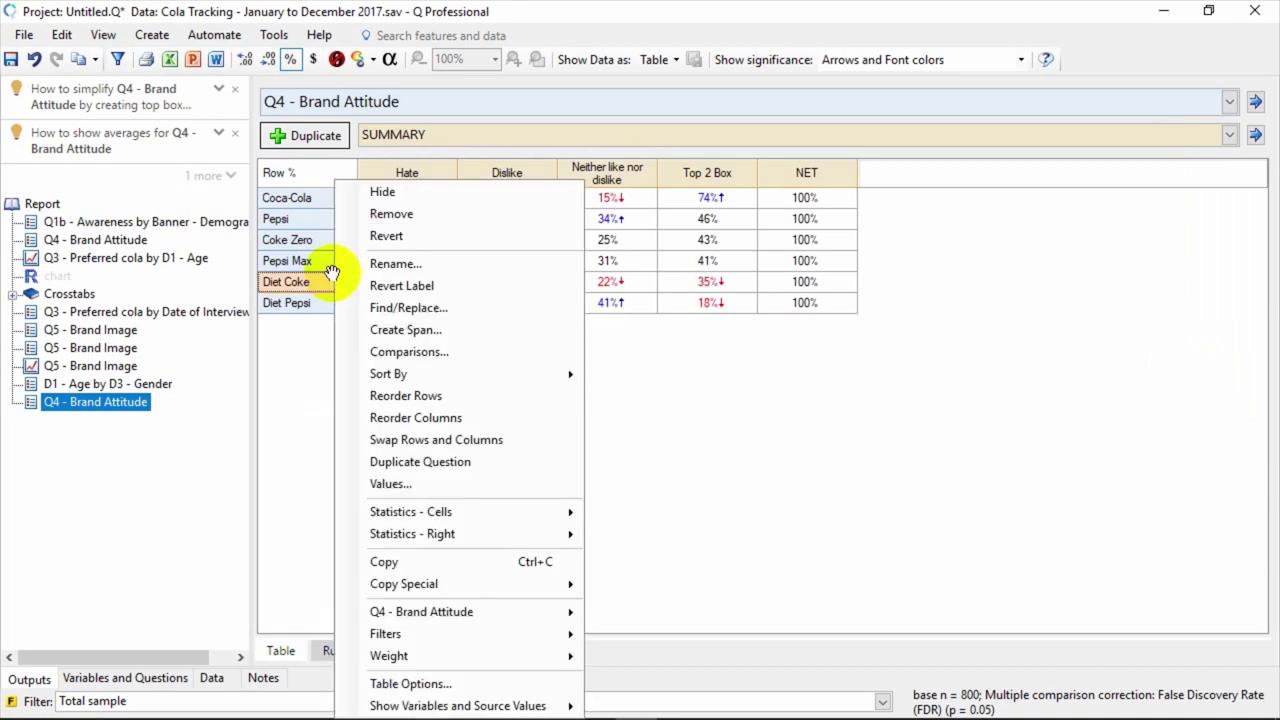
{"action": "mouse_move", "coordinate": [396, 611]}
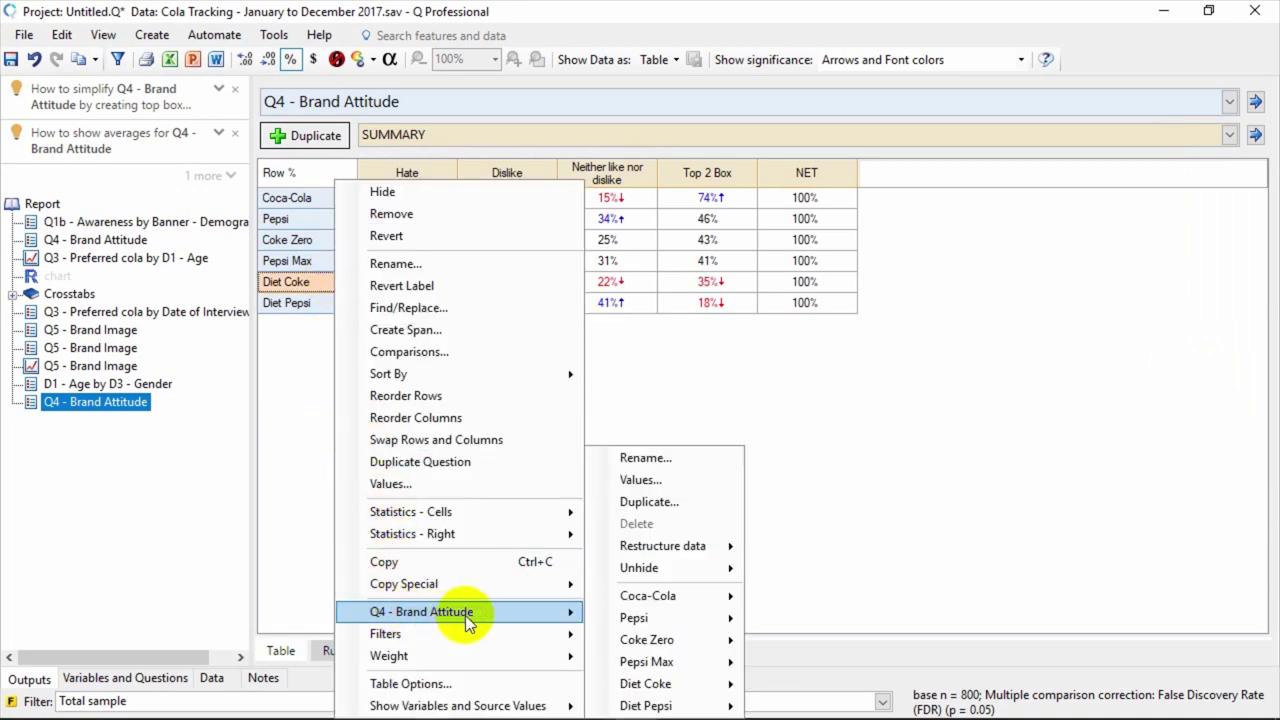
{"action": "mouse_move", "coordinate": [662, 556]}
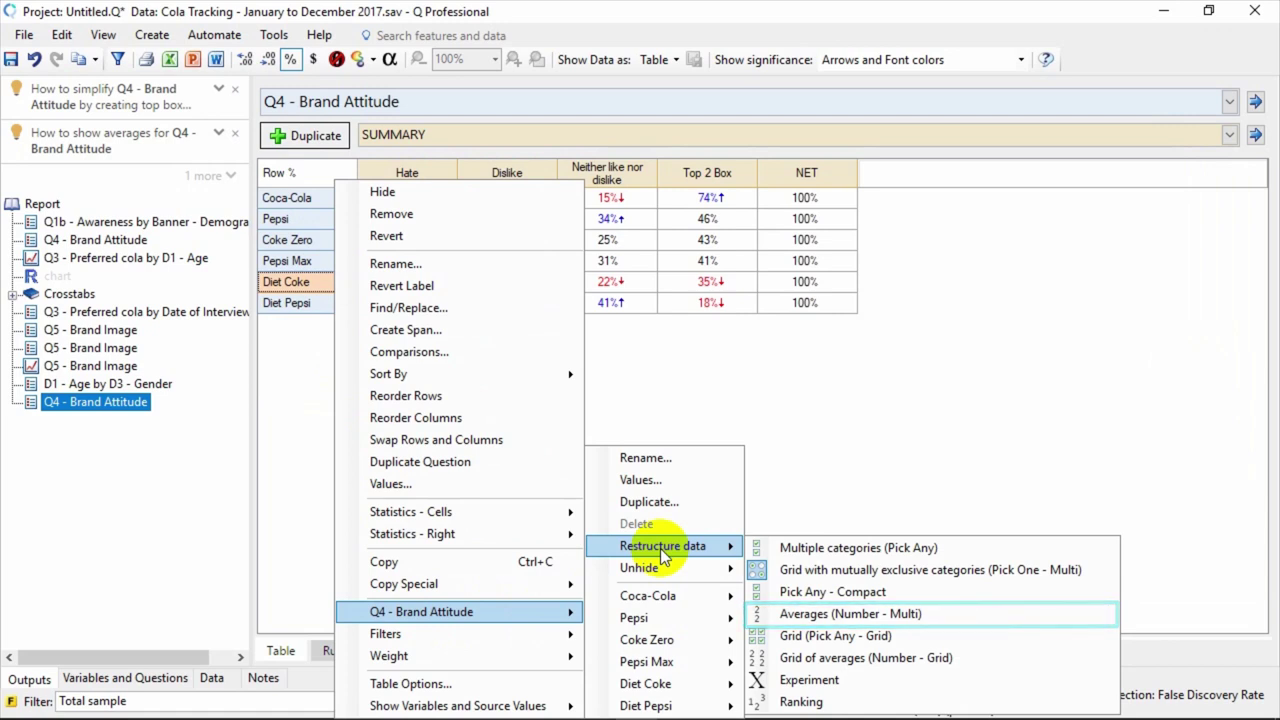
{"action": "left_click", "coordinate": [806, 613]}
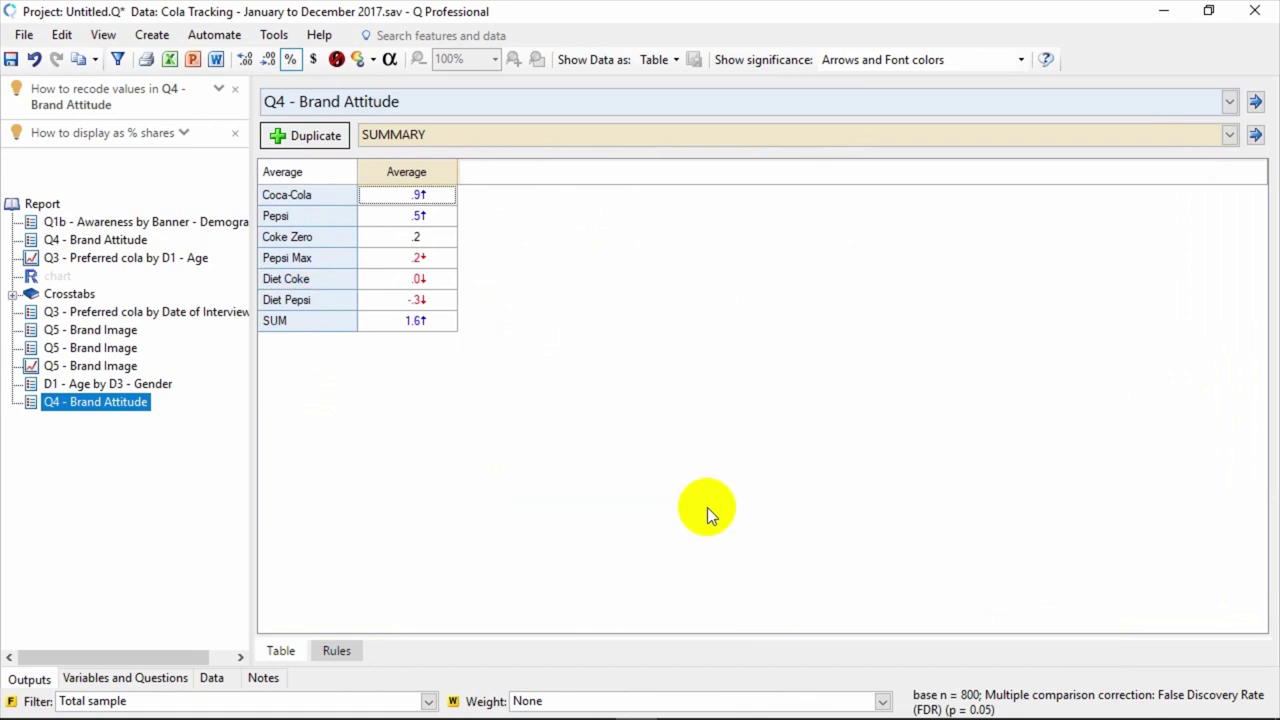
- Restructure Q4 as Multiple categories (Pick Any) counting Like and Love: Coca-Cola 74%, NET 96%
{"action": "right_click", "coordinate": [322, 242]}
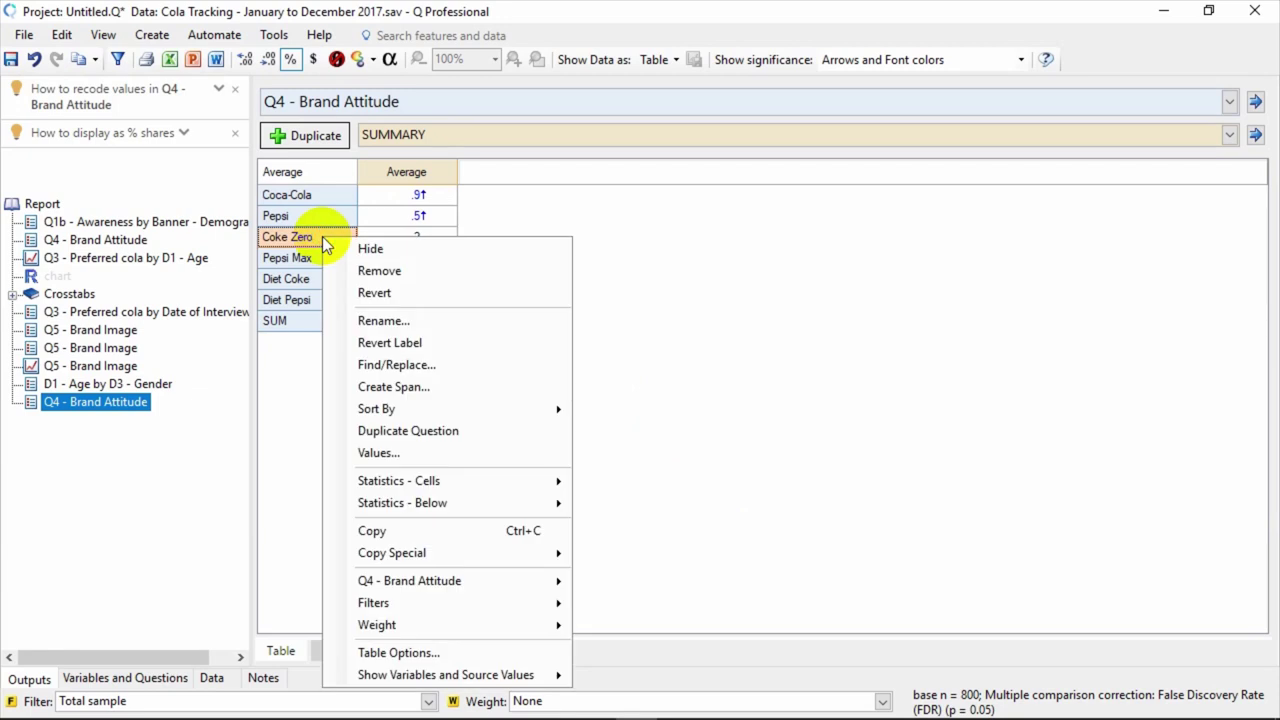
{"action": "mouse_move", "coordinate": [451, 580]}
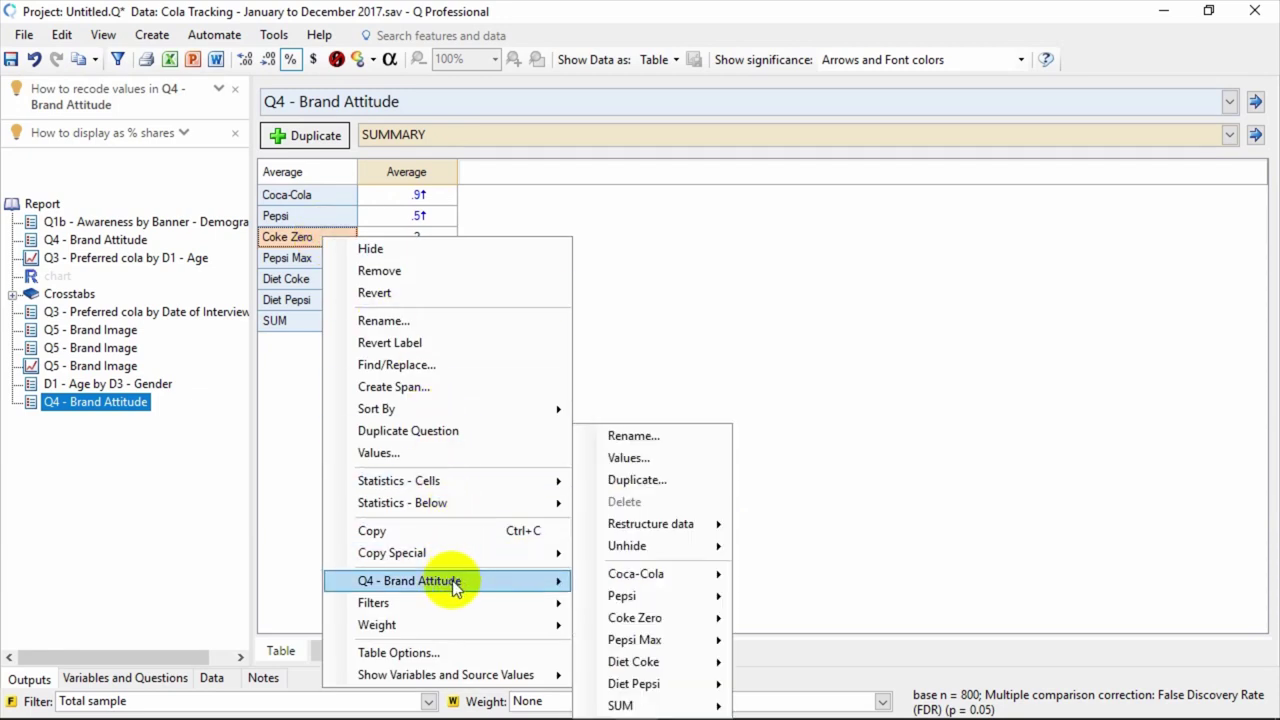
{"action": "mouse_move", "coordinate": [660, 524]}
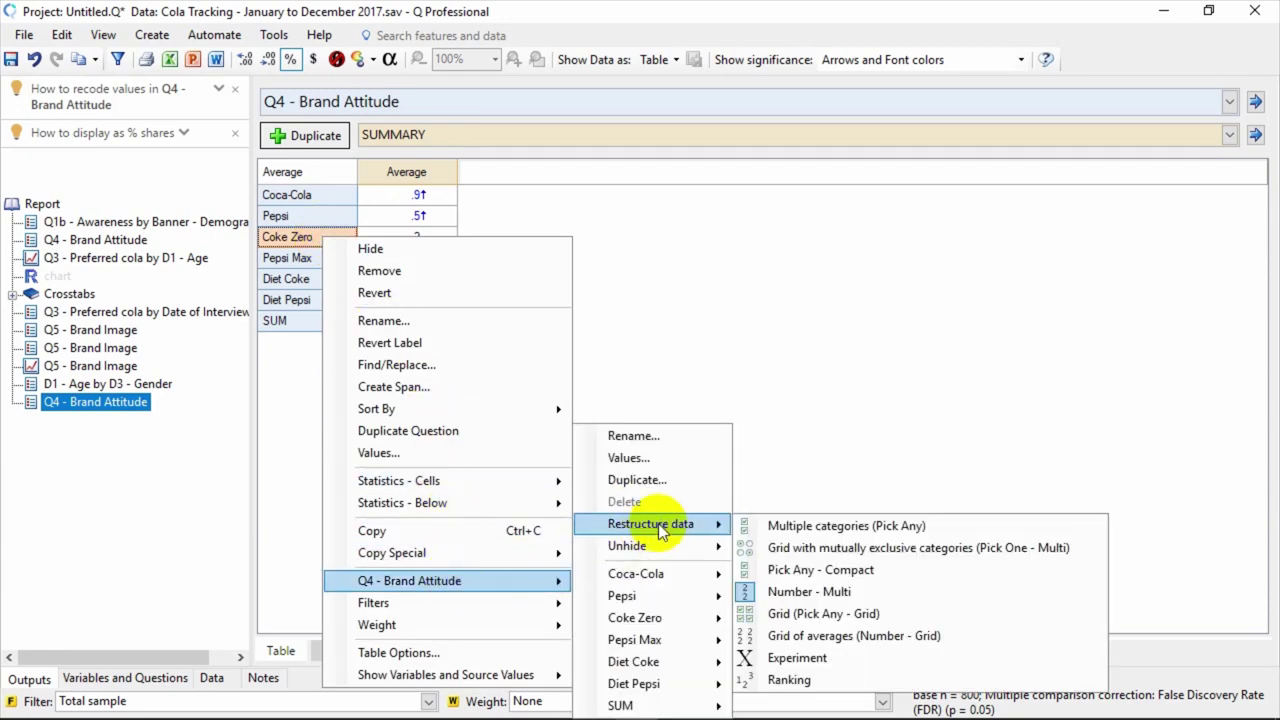
{"action": "left_click", "coordinate": [760, 527]}
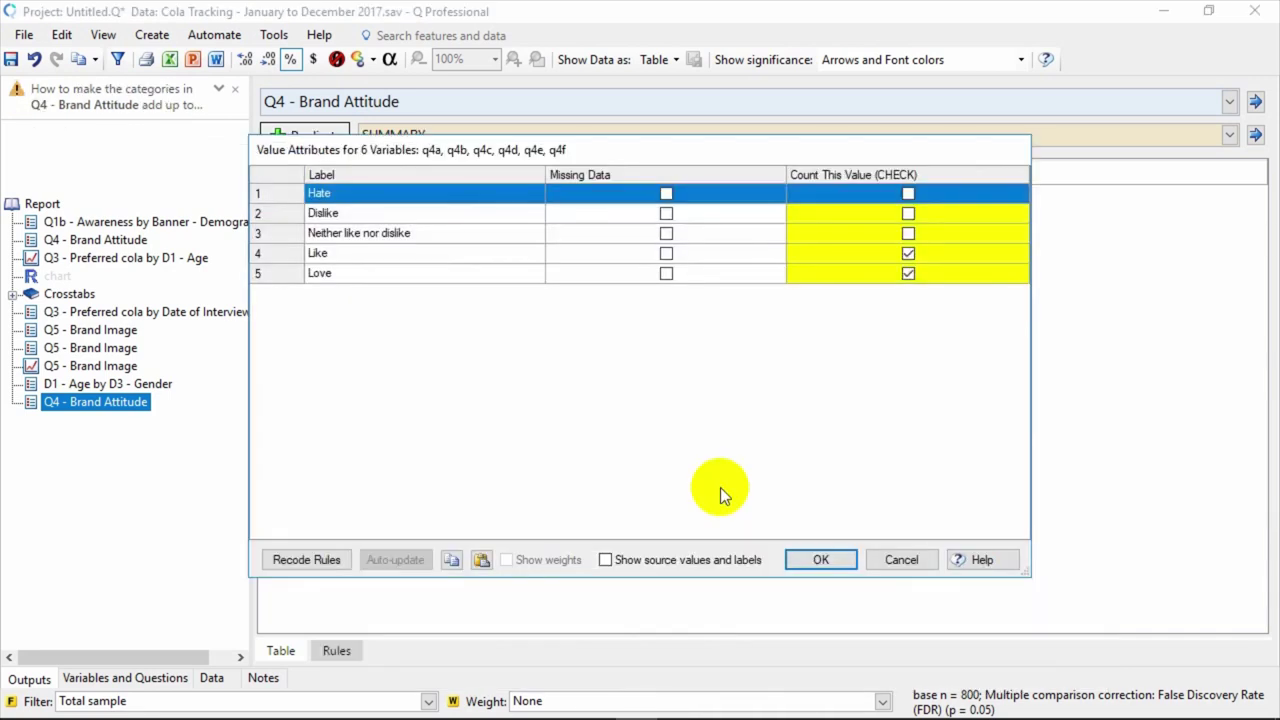
{"action": "left_click", "coordinate": [908, 253]}
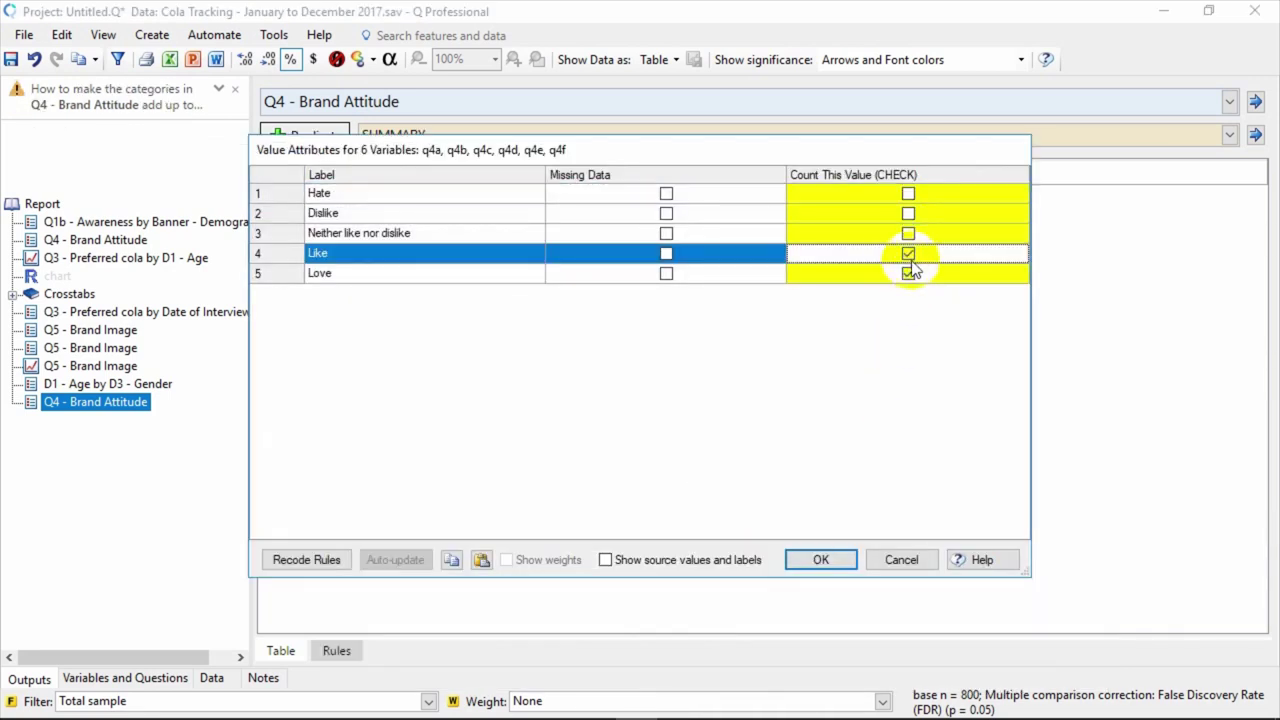
{"action": "left_click", "coordinate": [908, 273]}
{"action": "left_click", "coordinate": [826, 560]}
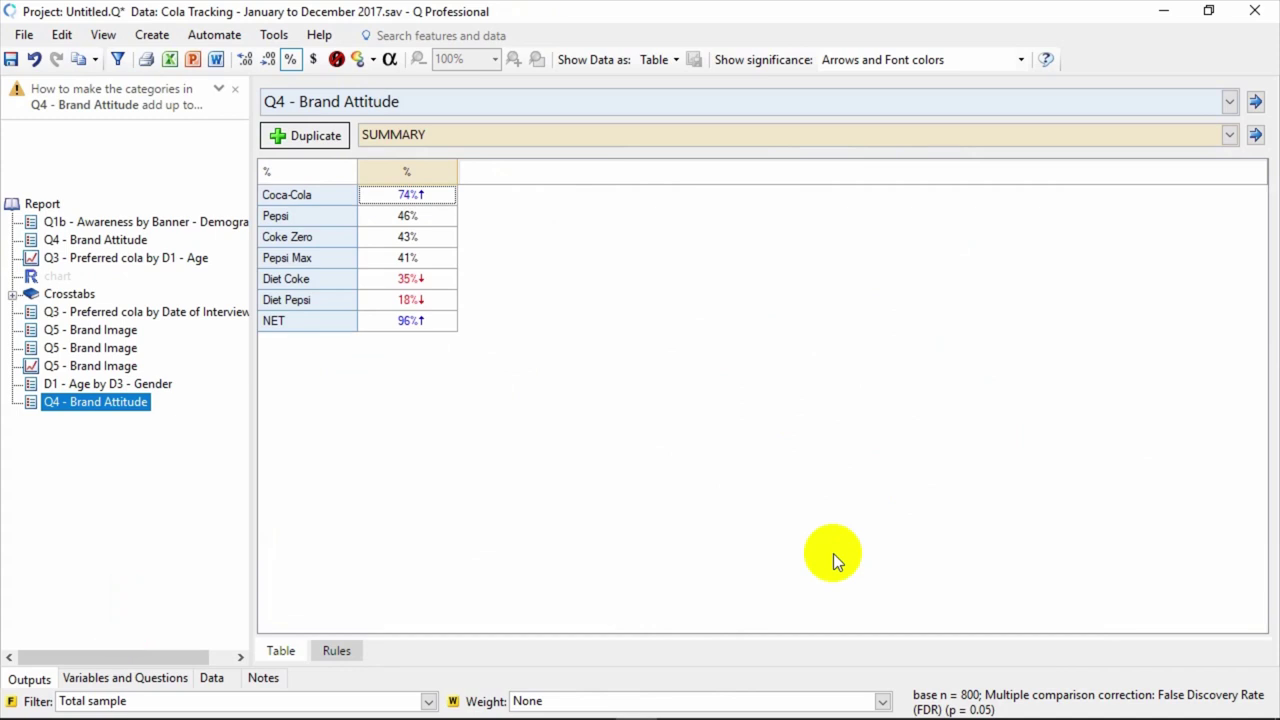
- Survey the analysis types in the Create menu's submenus, then bring up the Help menu
{"action": "left_click", "coordinate": [155, 35]}
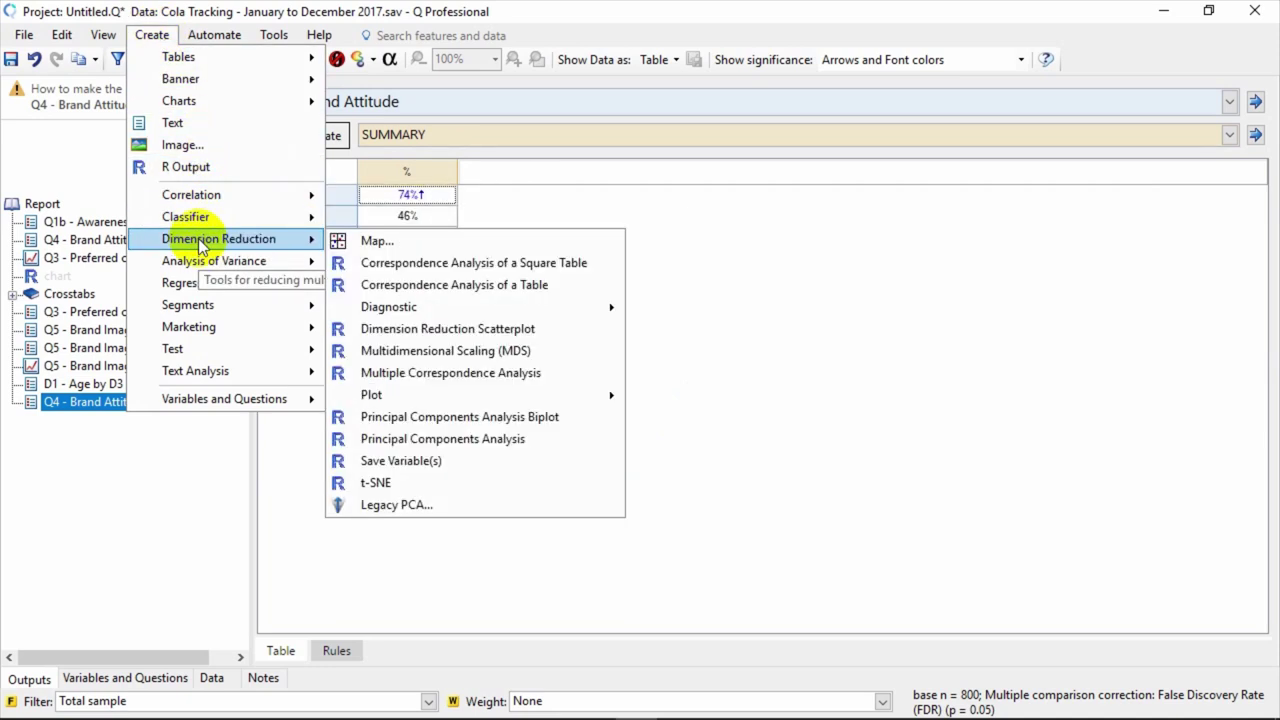
{"action": "mouse_move", "coordinate": [200, 265]}
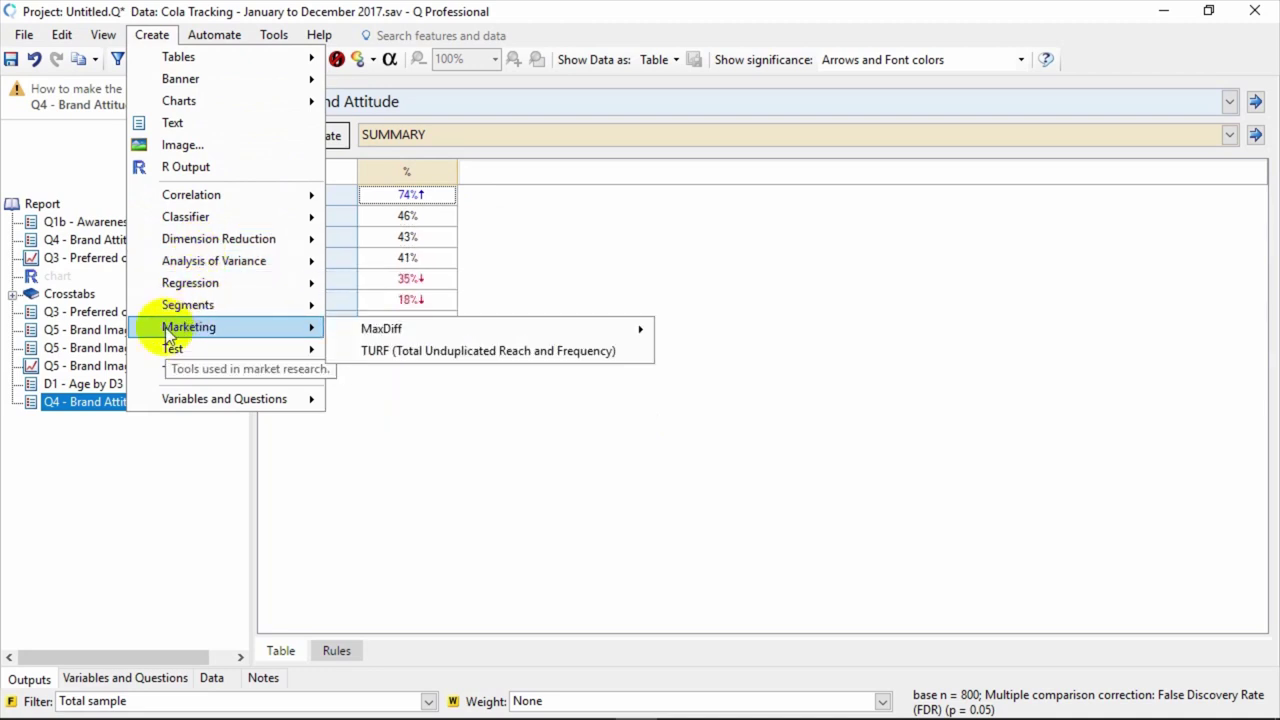
{"action": "mouse_move", "coordinate": [174, 376]}
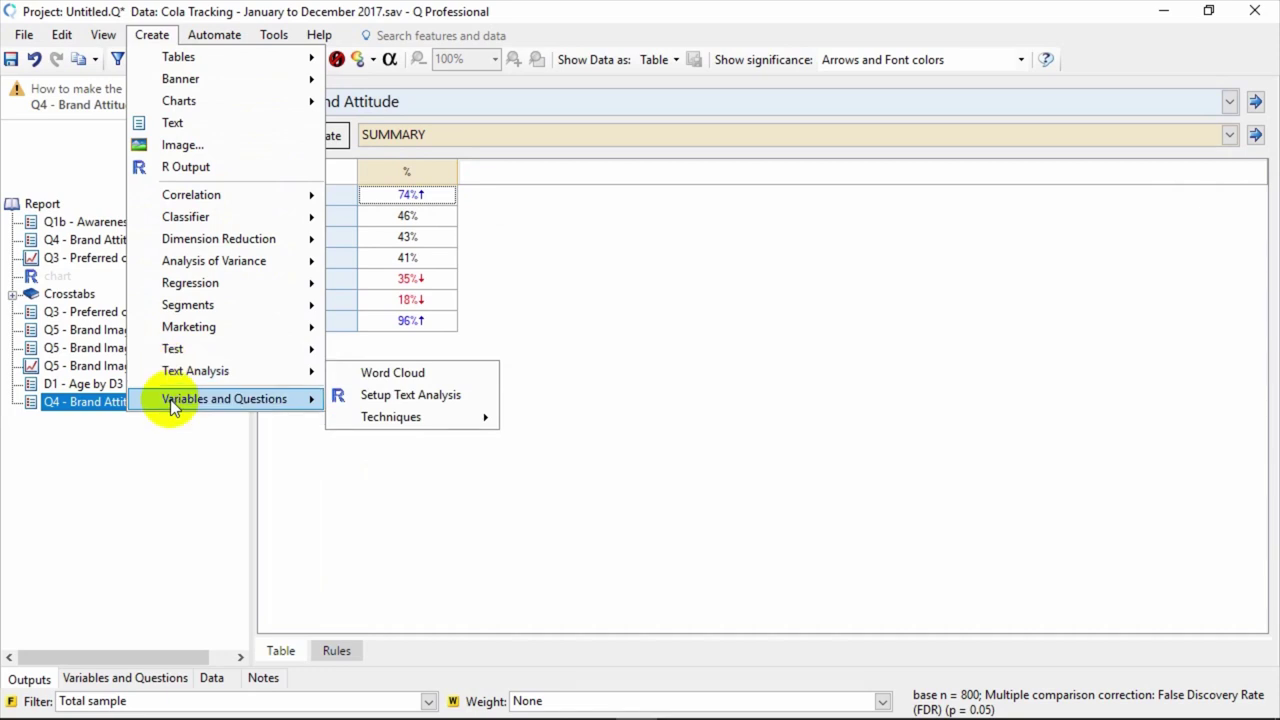
{"action": "mouse_move", "coordinate": [172, 402]}
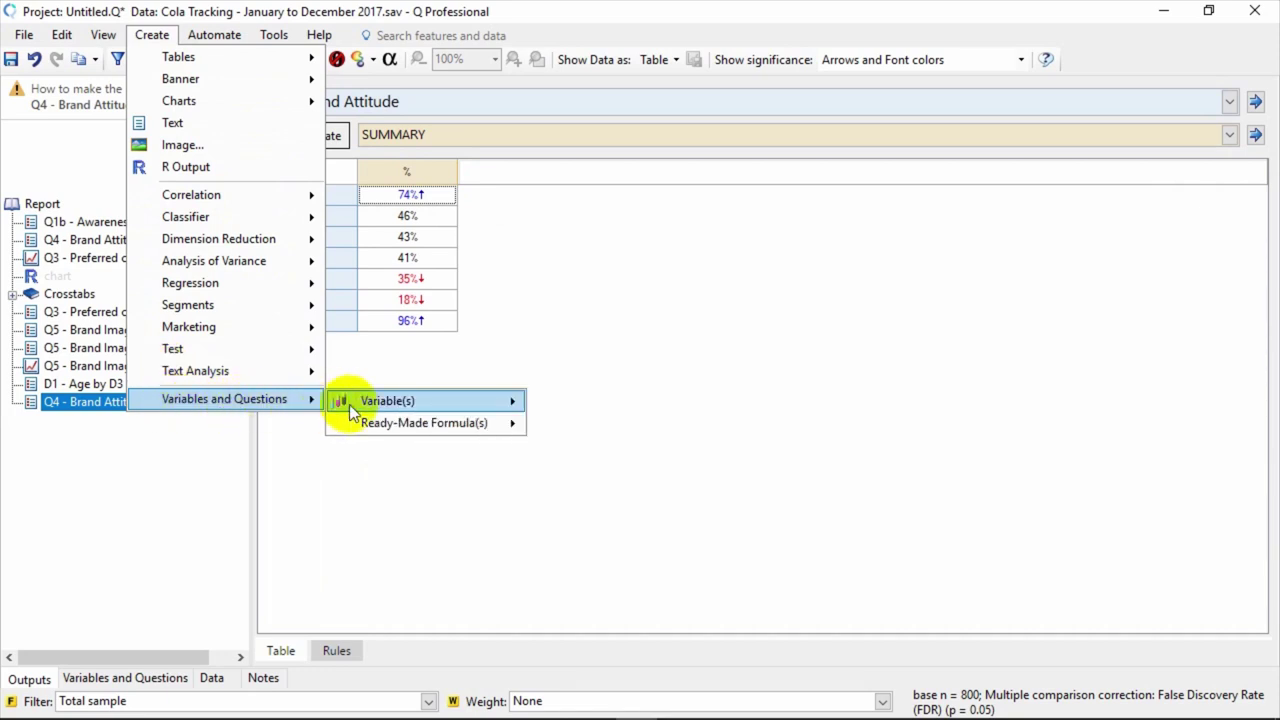
{"action": "mouse_move", "coordinate": [391, 414]}
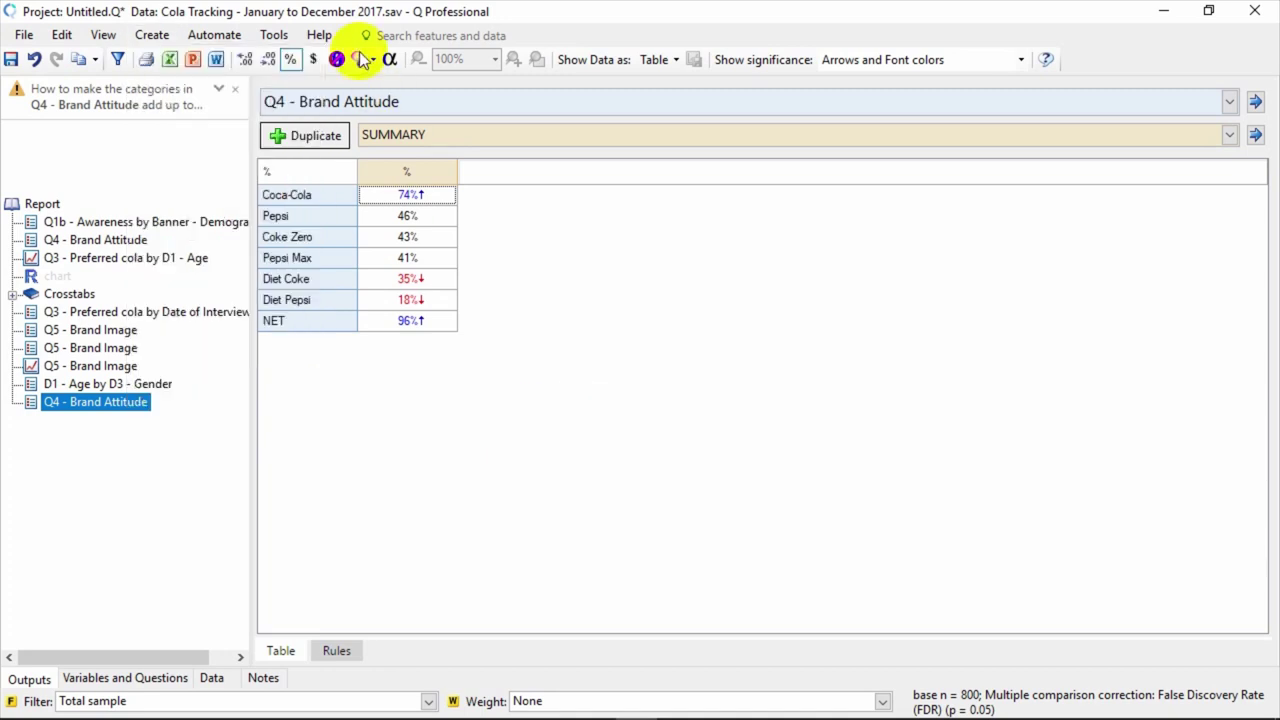
{"action": "left_click", "coordinate": [320, 35]}
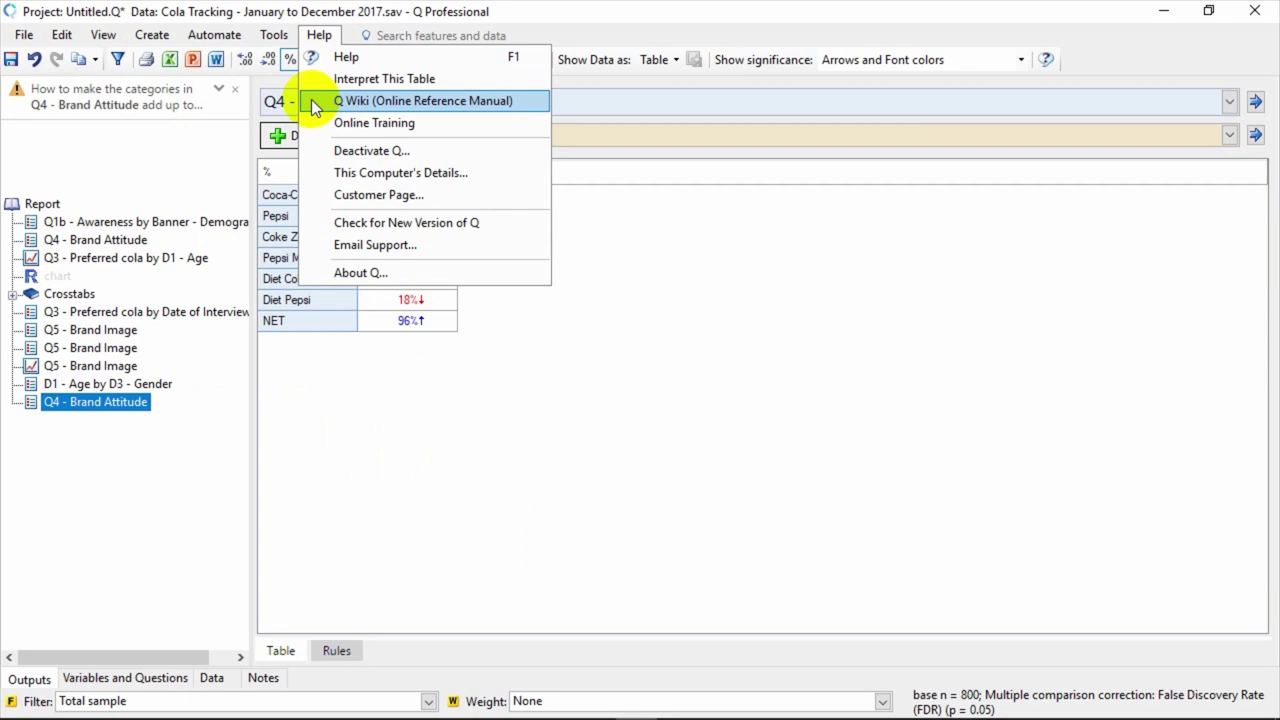